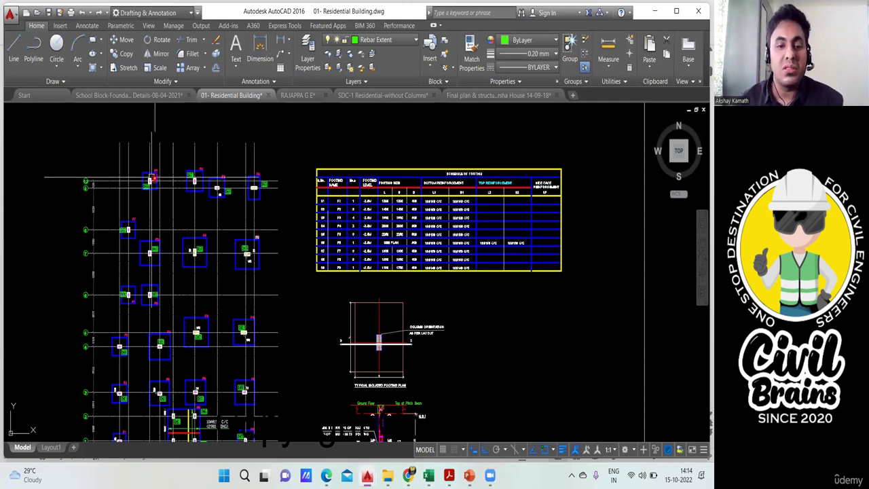
# - Examine the footing tags, column marks and footing positions across the foundation layout from F1 up to F9
pyautogui.moveTo(193, 239); pyautogui.dragTo(260, 176, button='middle')
pyautogui.moveTo(229, 350); pyautogui.dragTo(252, 244, button='middle')
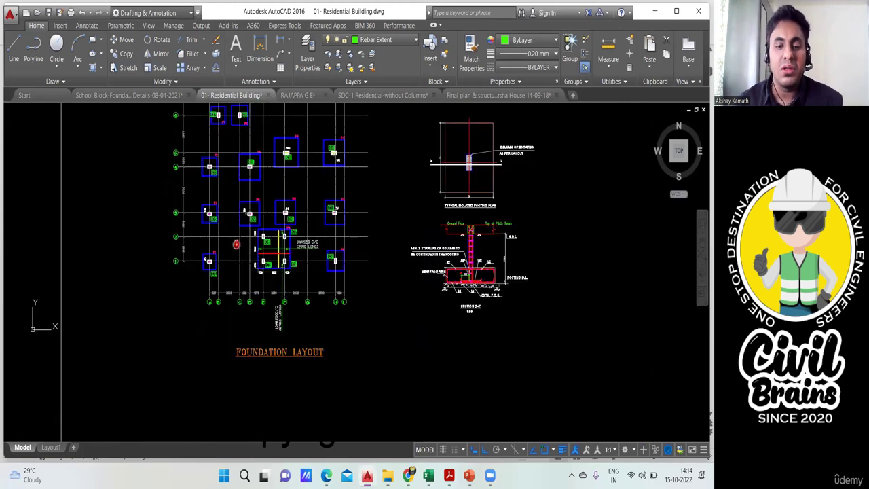
pyautogui.scroll(8, 212, 270)
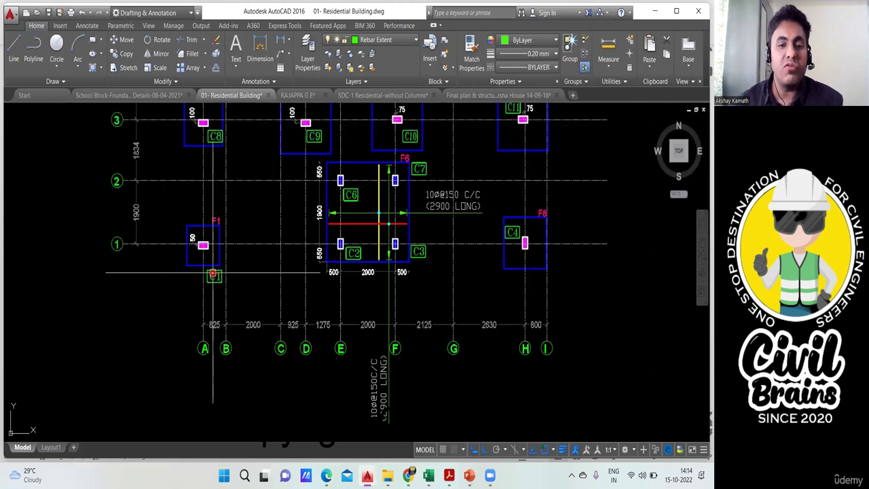
pyautogui.moveTo(227, 247); pyautogui.dragTo(197, 306, button='middle')
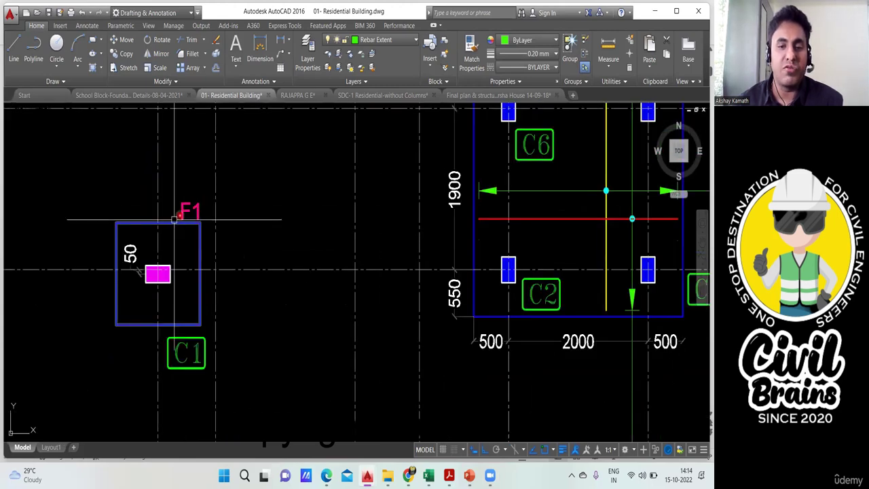
pyautogui.scroll(-5, 179, 237)
pyautogui.moveTo(180, 238); pyautogui.dragTo(99, 264, button='middle')
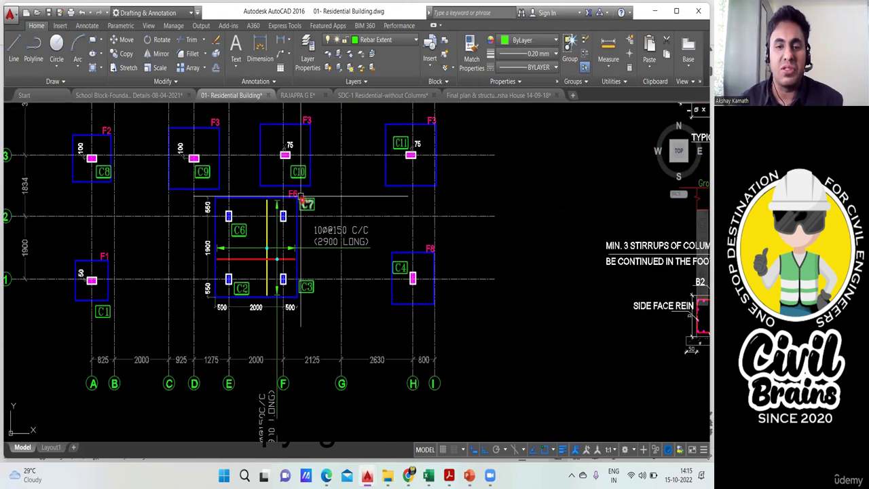
pyautogui.moveTo(302, 212); pyautogui.dragTo(307, 270, button='middle')
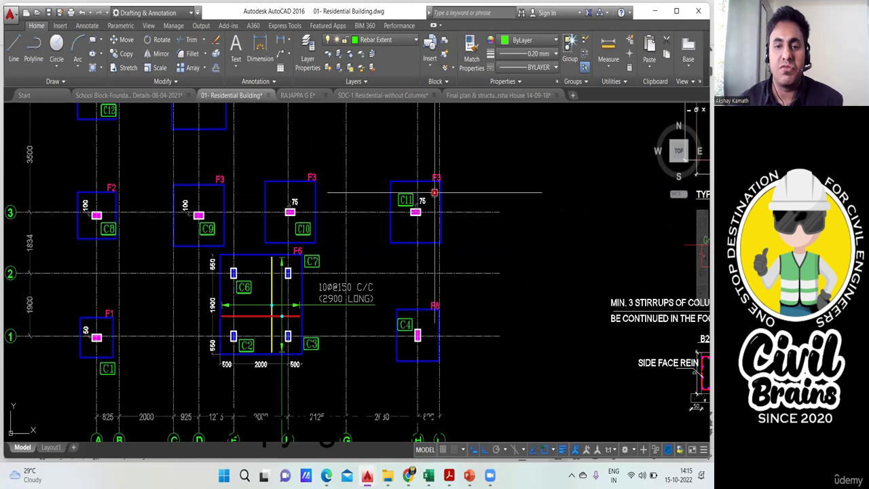
pyautogui.moveTo(230, 193)
pyautogui.mouseDown(button='middle')
pyautogui.moveTo(282, 259)
pyautogui.moveTo(281, 443)
pyautogui.moveTo(169, 378)
pyautogui.moveTo(157, 382)
pyautogui.mouseUp(button='middle')
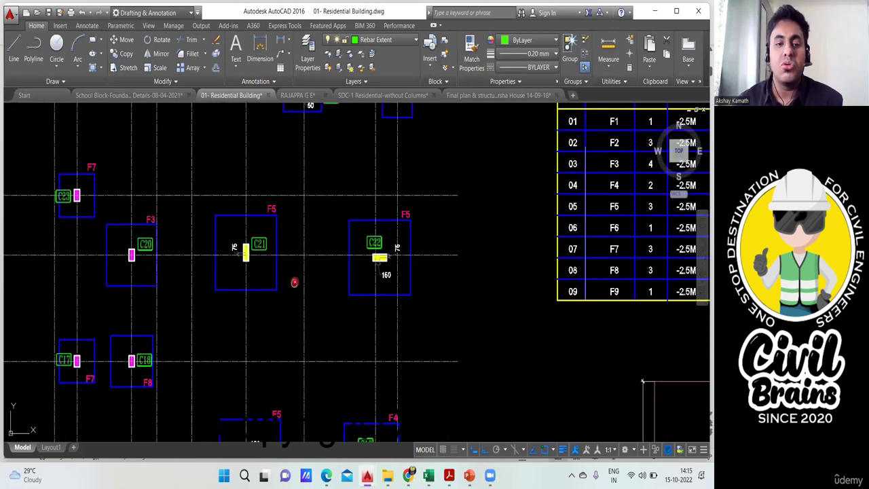
pyautogui.moveTo(295, 281)
pyautogui.mouseDown(button='middle')
pyautogui.moveTo(217, 340)
pyautogui.moveTo(301, 379)
pyautogui.mouseUp(button='middle')
pyautogui.scroll(-2, 269, 279)
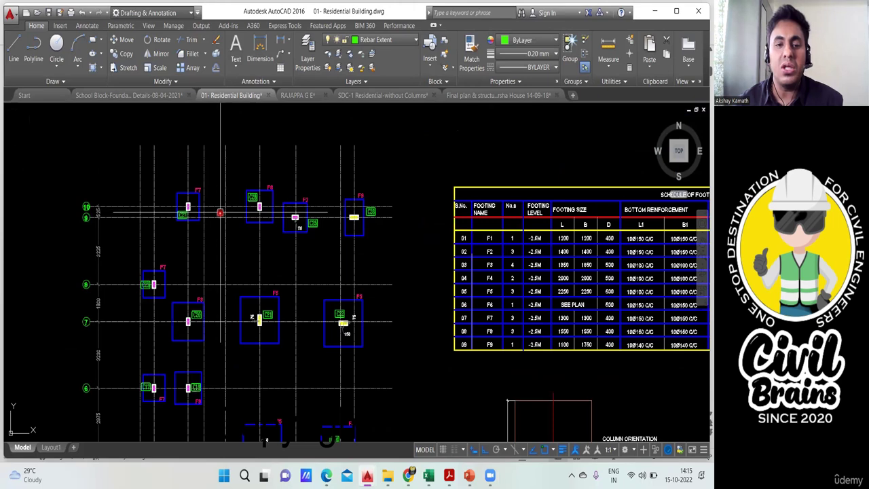
pyautogui.scroll(4, 189, 198)
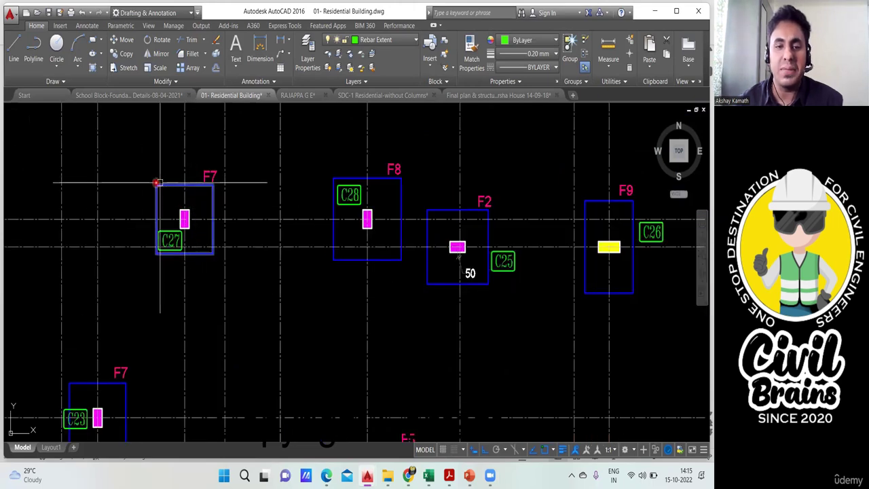
pyautogui.scroll(-2, 213, 190)
pyautogui.moveTo(283, 228); pyautogui.dragTo(64, 252, button='middle')
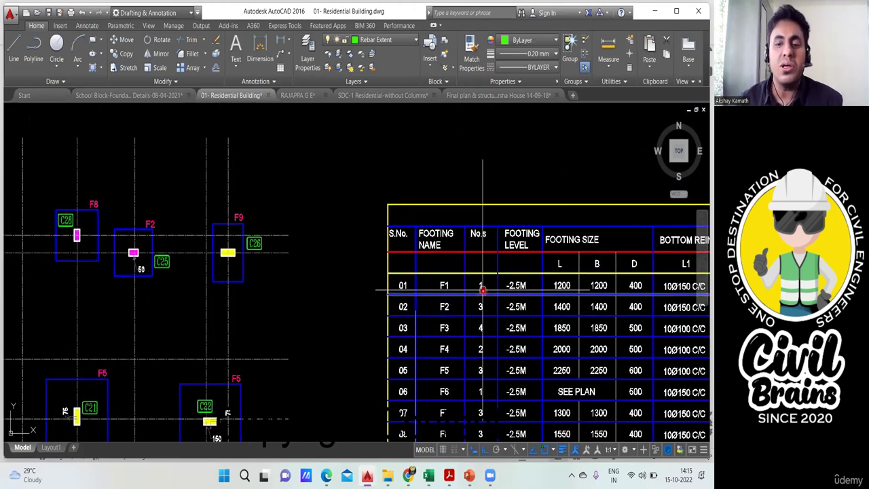
# - Read the Schedule of Footing table for each footing's count, level, size and reinforcement
pyautogui.moveTo(481, 288); pyautogui.dragTo(317, 284, button='middle')
pyautogui.scroll(-2, 332, 254)
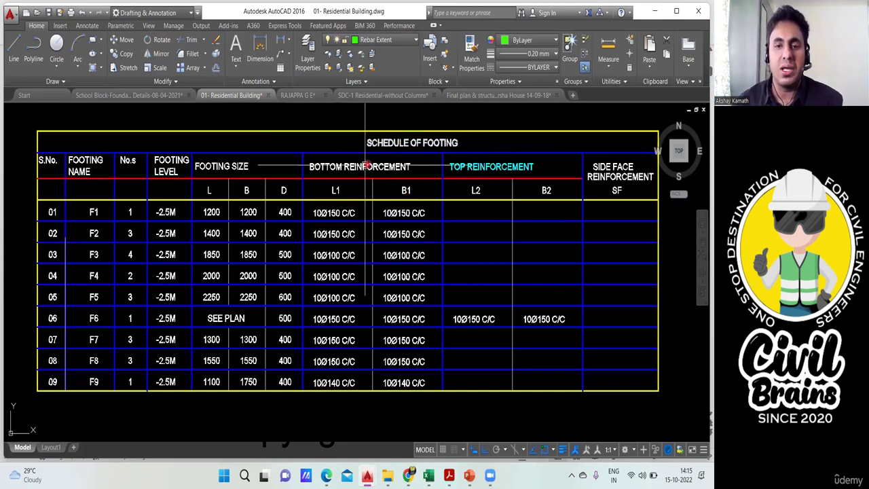
pyautogui.moveTo(421, 146); pyautogui.dragTo(512, 154, button='middle')
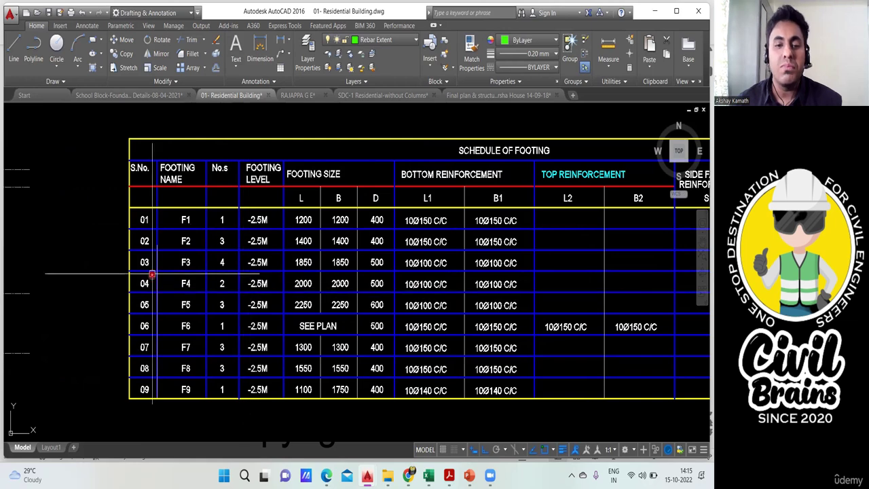
pyautogui.moveTo(251, 285); pyautogui.dragTo(304, 253, button='middle')
pyautogui.moveTo(215, 239); pyautogui.dragTo(170, 274, button='middle')
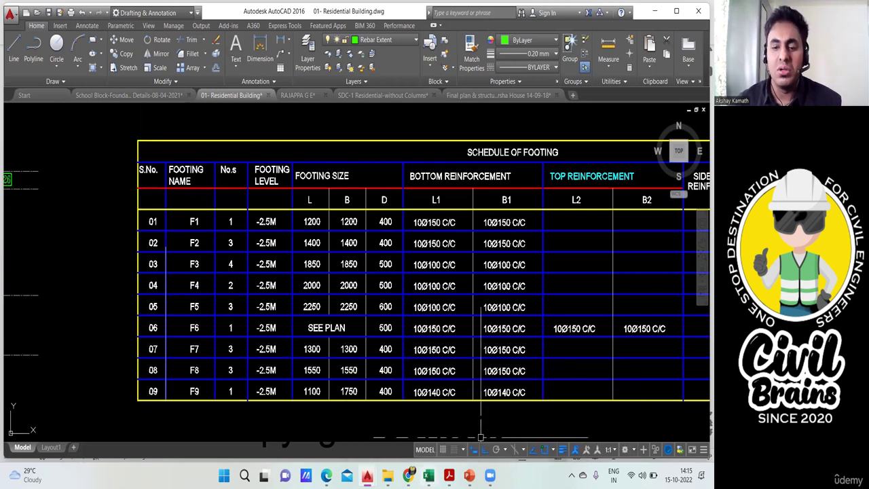
# - Switch to the Excel measurement sheet and enter "Excavation Quantity" as the item description in B15
pyautogui.click(428, 475)
pyautogui.scroll(-1, 61, 351)
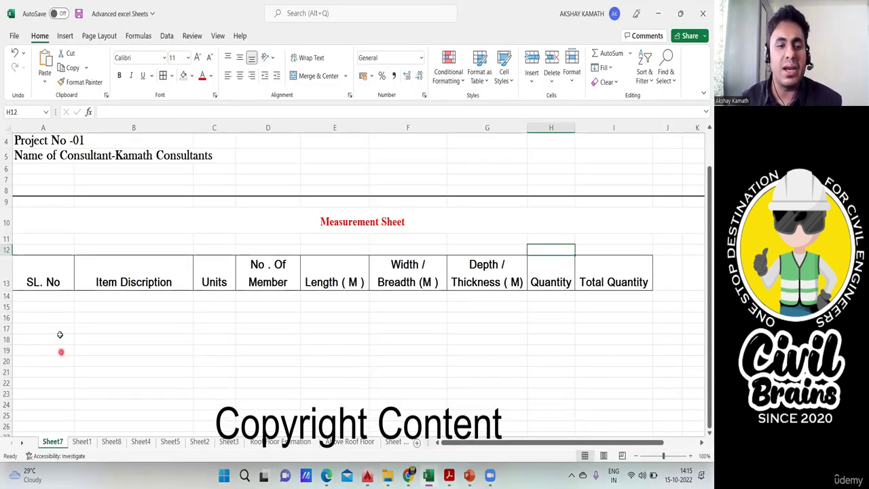
pyautogui.doubleClick(88, 306)
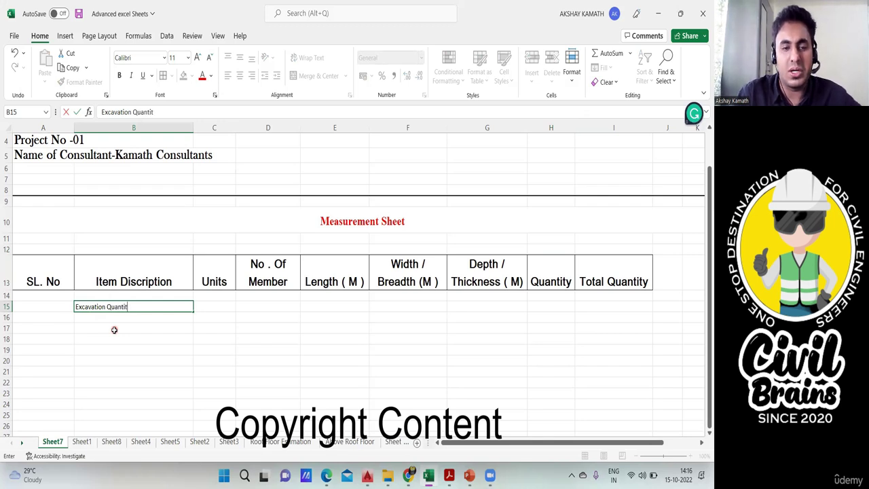
pyautogui.click(145, 348)
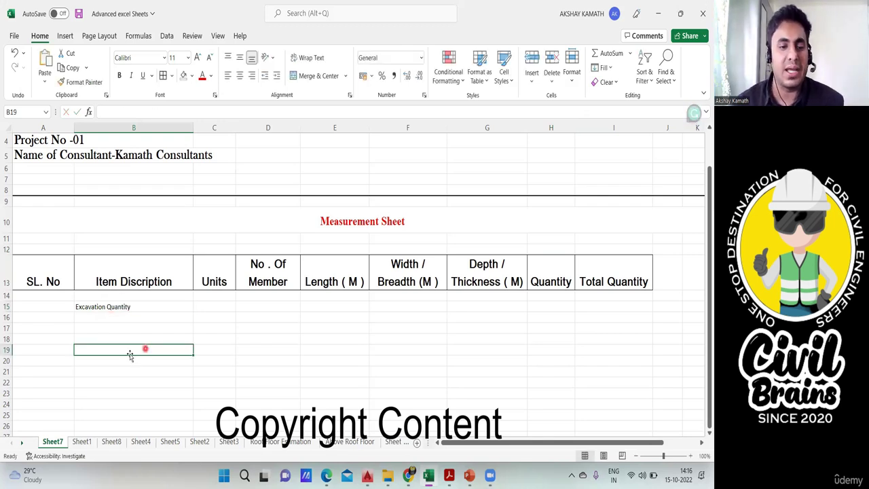
# - Check the excavation item's wording on Sheet1 and replace the description in Sheet7's B15 with "Earthwork in Excavation"
pyautogui.click(81, 441)
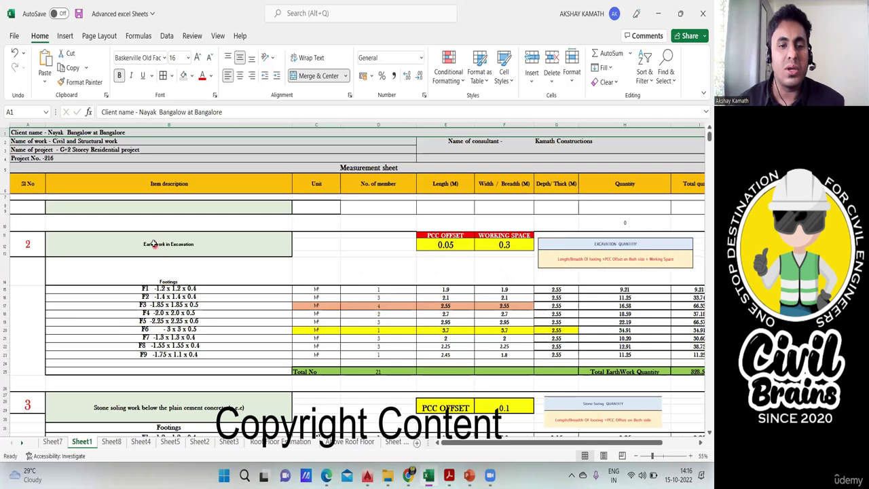
pyautogui.keyDown('ctrl'); pyautogui.scroll(2, 155, 244); pyautogui.keyUp('ctrl')
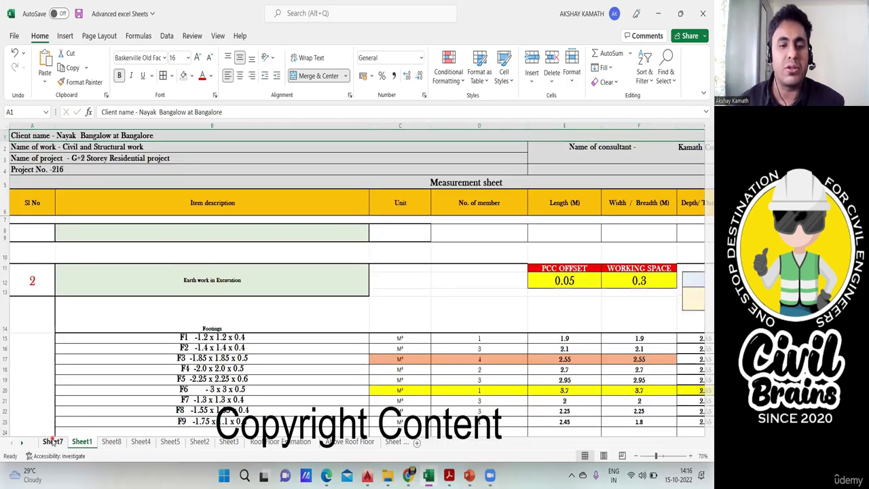
pyautogui.click(52, 442)
pyautogui.doubleClick(133, 306)
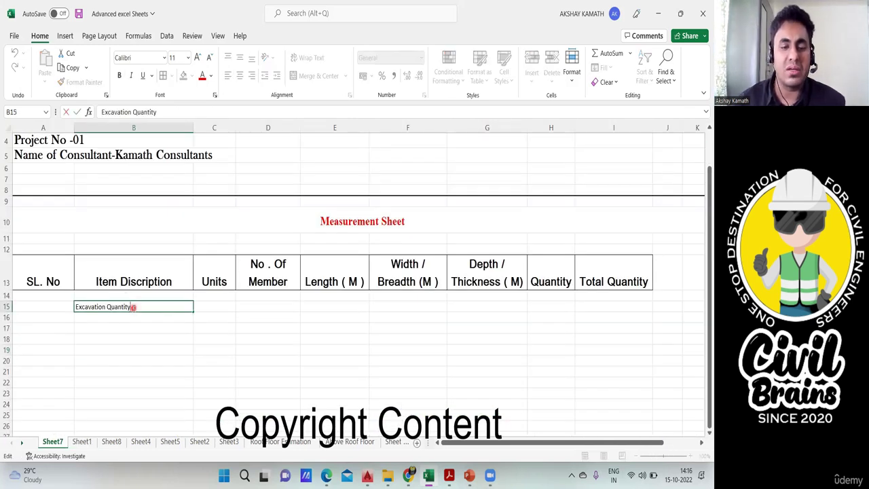
pyautogui.press('BackSpace')
pyautogui.press('BackSpace')
pyautogui.press('BackSpace')
pyautogui.press('BackSpace')
pyautogui.press('BackSpace')
pyautogui.press('BackSpace')
pyautogui.press('BackSpace')
pyautogui.press('BackSpace')
pyautogui.press('BackSpace')
pyautogui.press('BackSpace')
pyautogui.press('BackSpace')
pyautogui.press('BackSpace')
pyautogui.press('BackSpace')
pyautogui.press('BackSpace')
pyautogui.press('BackSpace')
pyautogui.press('BackSpace')
pyautogui.press('BackSpace')
pyautogui.press('BackSpace')
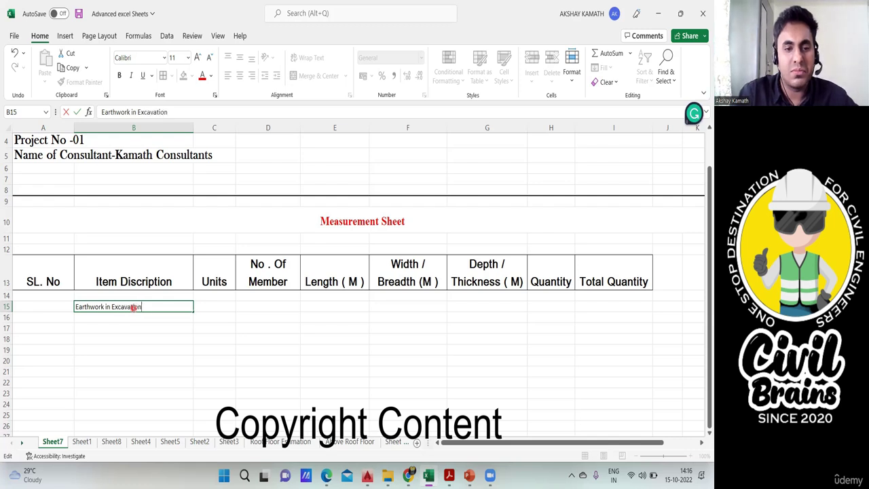
pyautogui.click(151, 359)
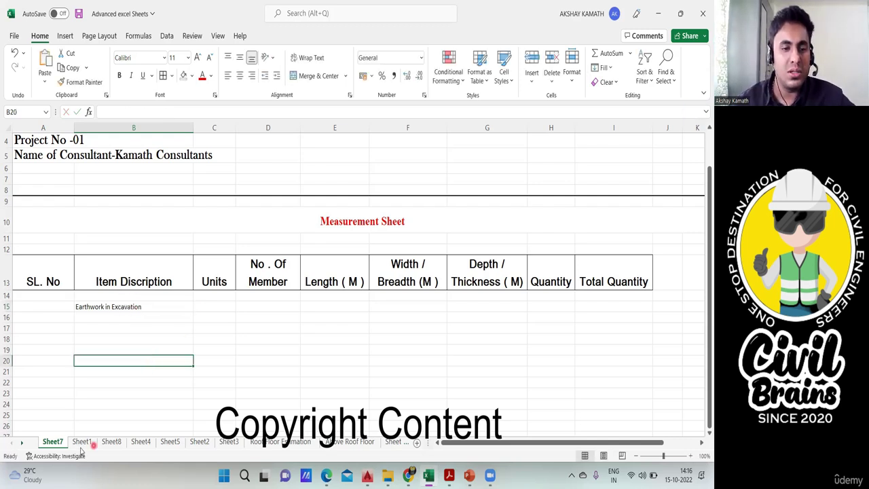
# - Format the "Earthwork in Excavation" description in B15 as centred, bold, 14-point Abadi Extra Light
pyautogui.click(82, 442)
pyautogui.click(53, 441)
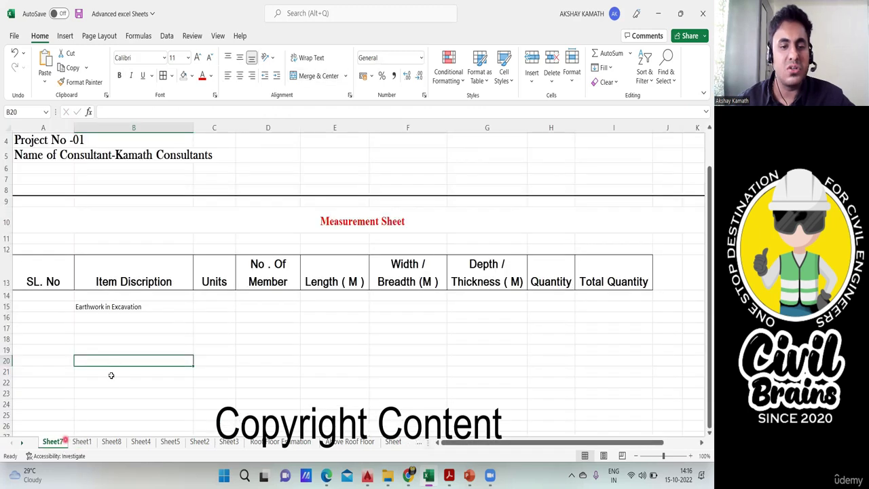
pyautogui.click(85, 307)
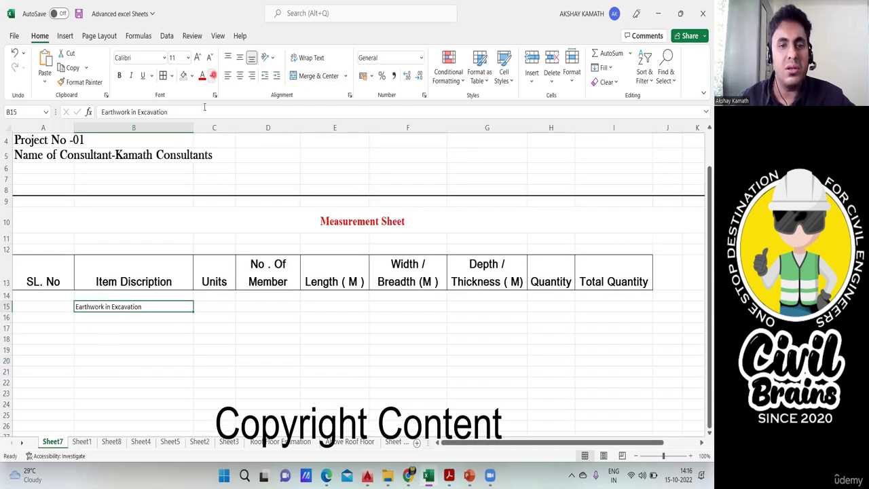
pyautogui.click(239, 76)
pyautogui.click(165, 58)
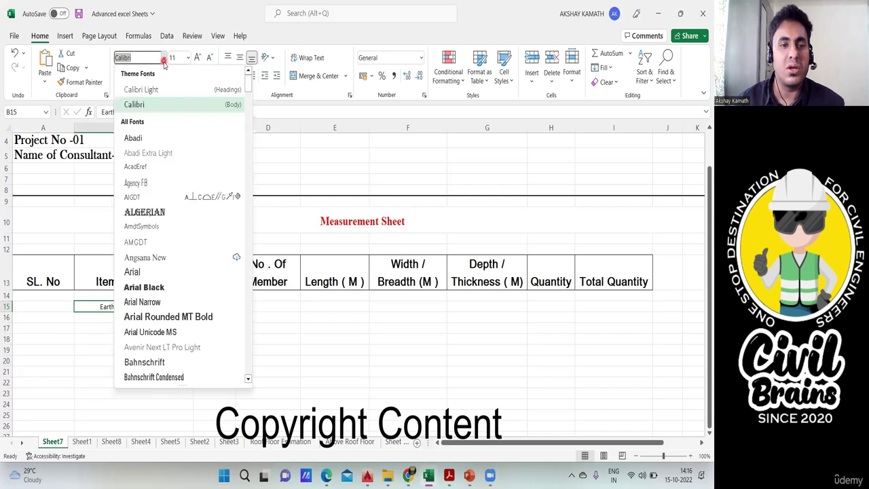
pyautogui.click(152, 151)
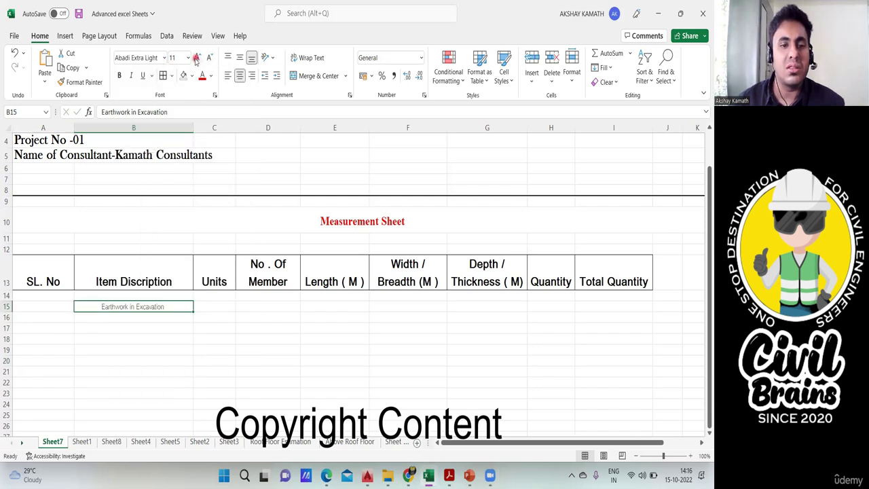
pyautogui.click(196, 58)
pyautogui.click(196, 58)
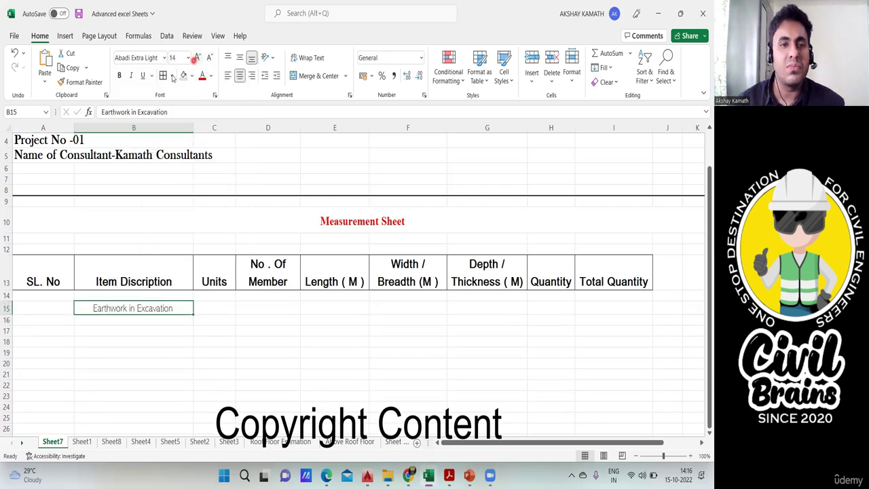
pyautogui.click(119, 76)
pyautogui.click(210, 329)
# - Enter serial number 1 in A15 for the earthwork item and centre it
pyautogui.scroll(-1, 211, 332)
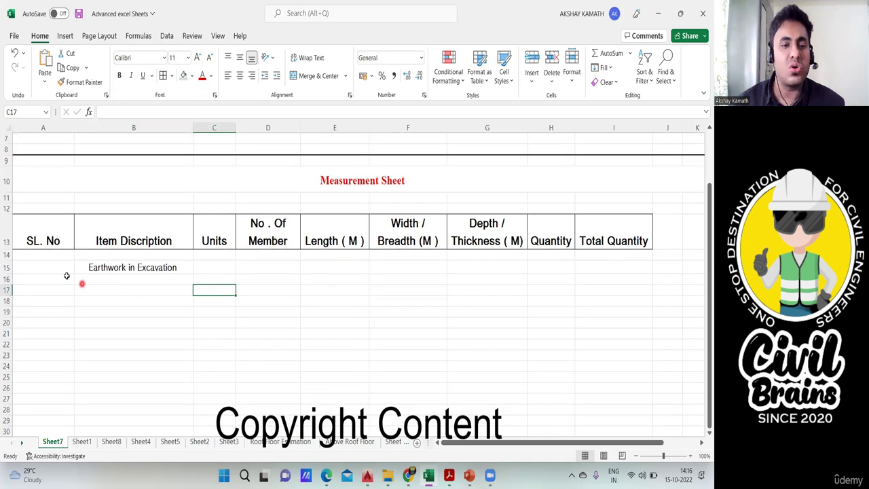
pyautogui.click(59, 269)
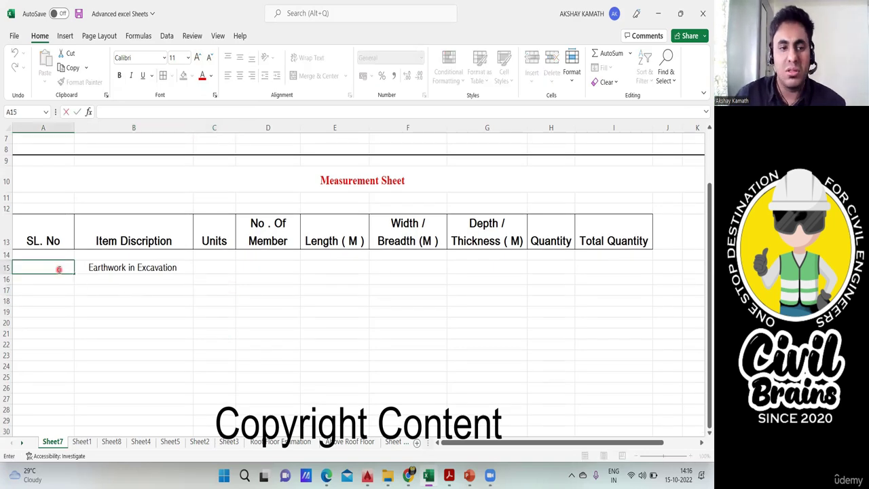
pyautogui.write('1')
pyautogui.click(192, 335)
pyautogui.click(52, 270)
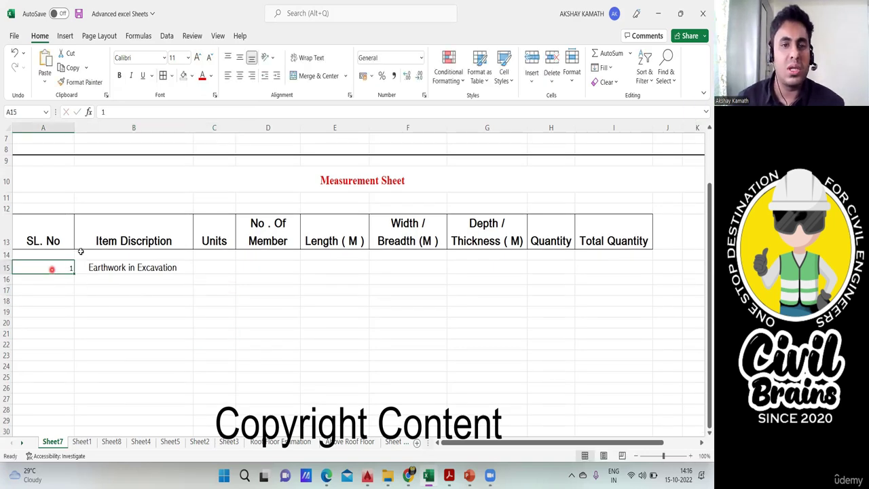
pyautogui.click(240, 76)
pyautogui.click(160, 363)
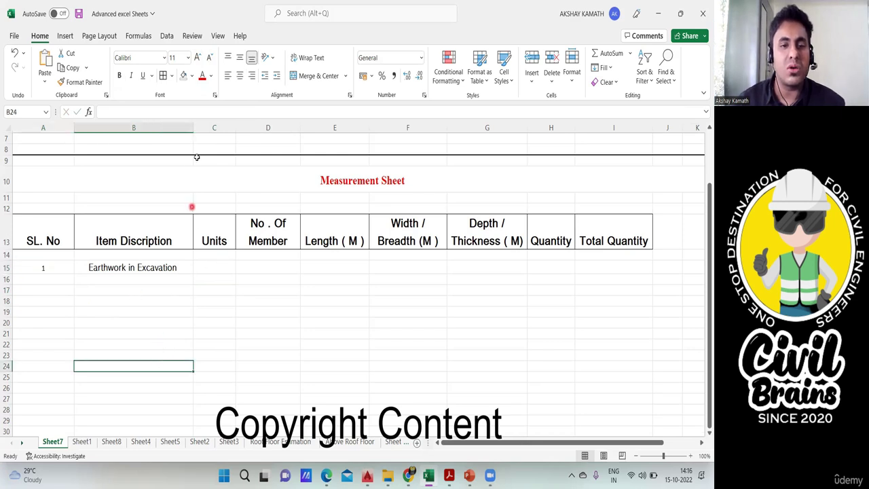
pyautogui.doubleClick(94, 289)
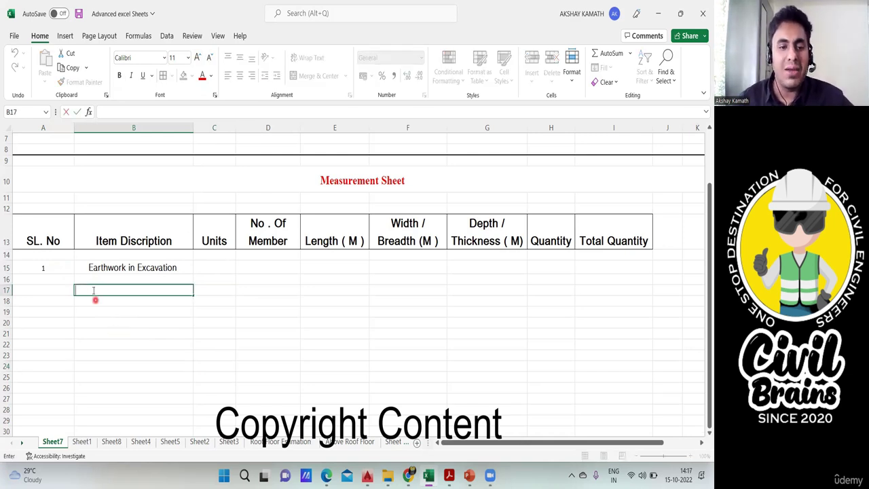
pyautogui.click(149, 344)
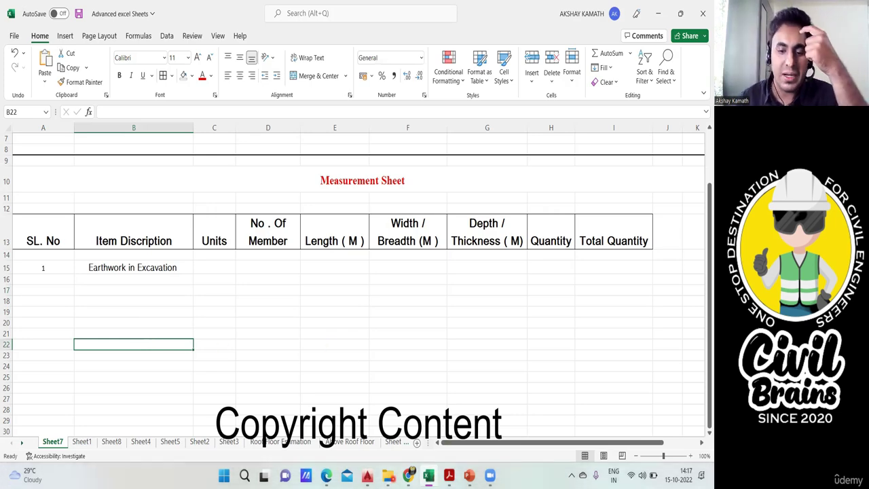
# - Switch back to the AutoCAD drawing and consult the Schedule of Footing table
pyautogui.click(368, 475)
pyautogui.click(266, 428)
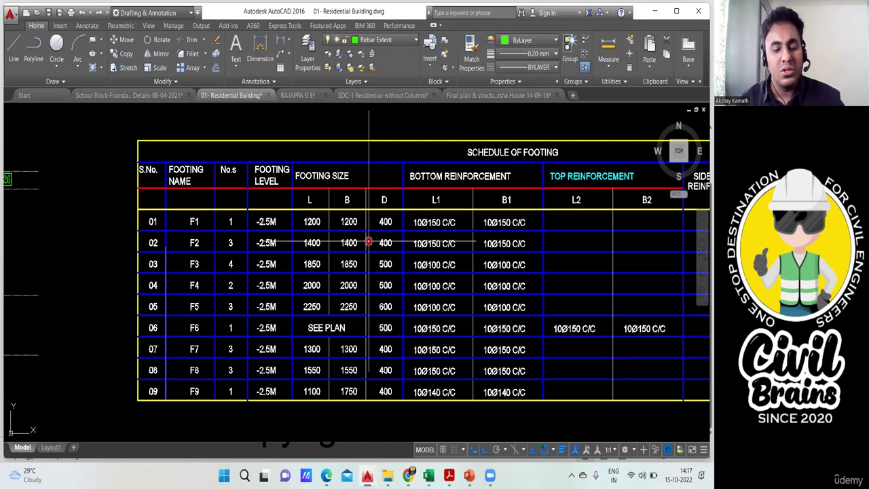
pyautogui.press('alt')
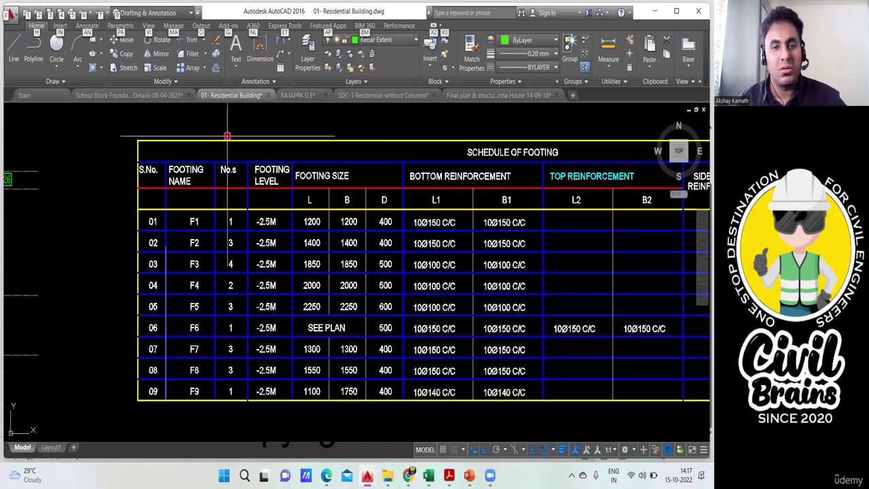
pyautogui.click(195, 114)
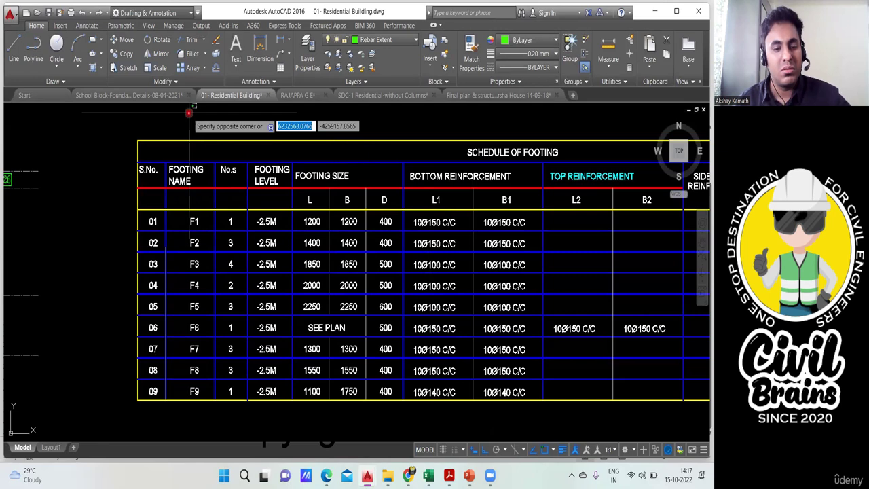
pyautogui.press('Escape')
pyautogui.press('alt')
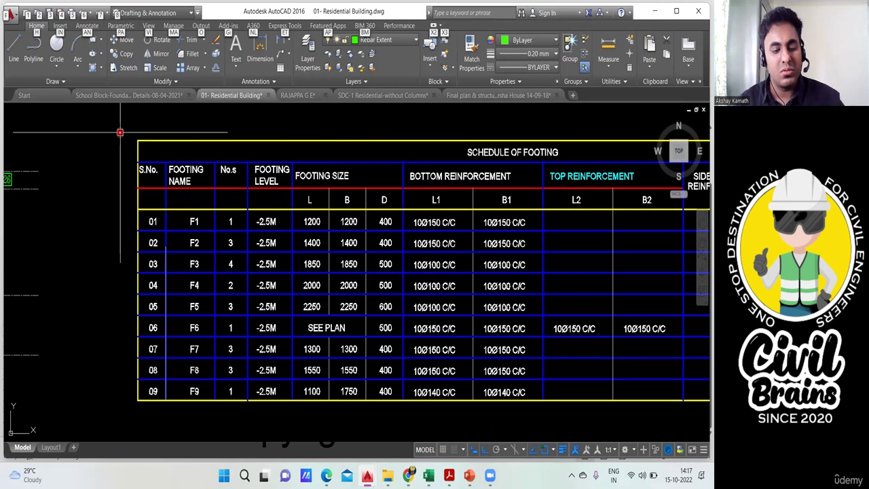
# - Capture a rectangular screen snip of the Schedule of Footing from the S.No. column through the footing size columns, covering F1 to F9
pyautogui.press('super+shift+s')
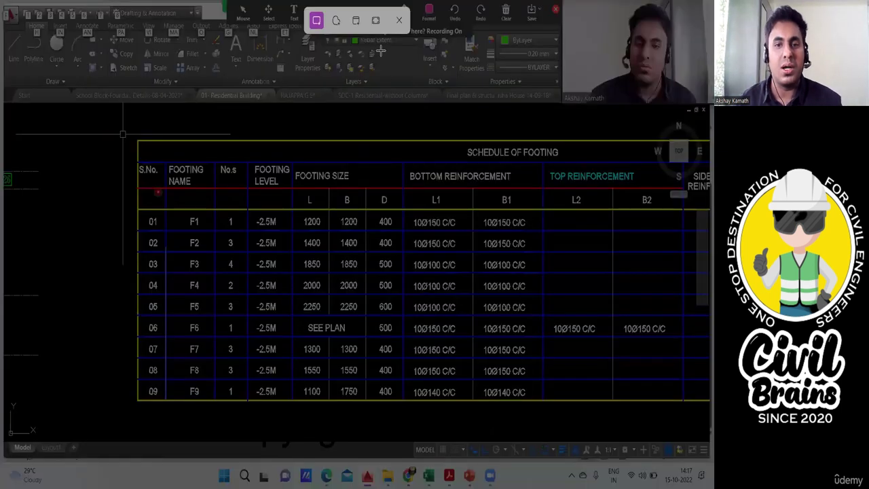
pyautogui.press('Escape')
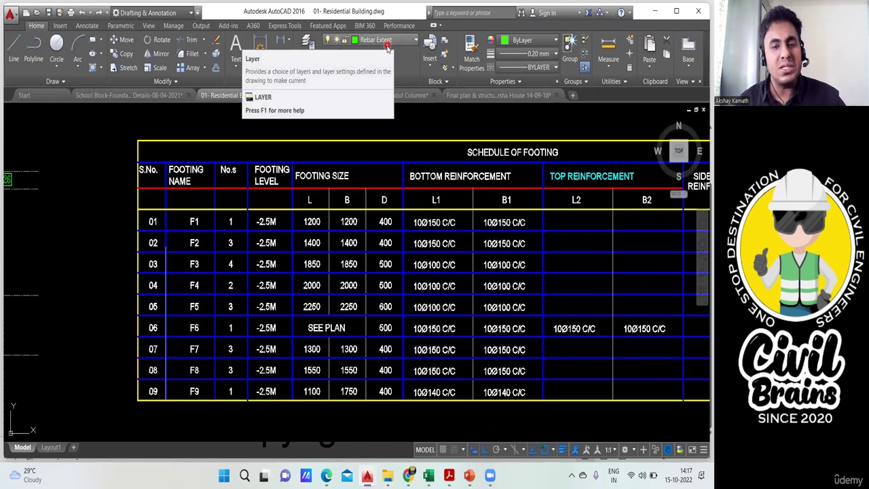
pyautogui.press('super+shift+s')
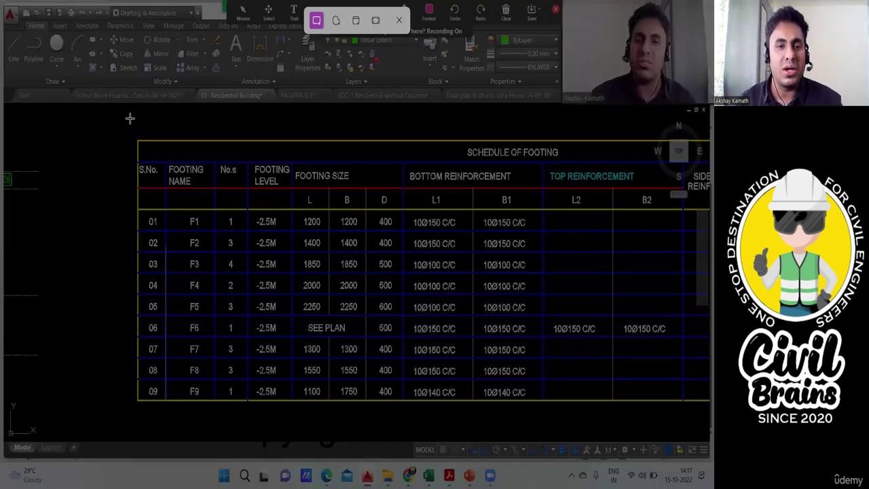
pyautogui.moveTo(128, 119); pyautogui.dragTo(409, 414)
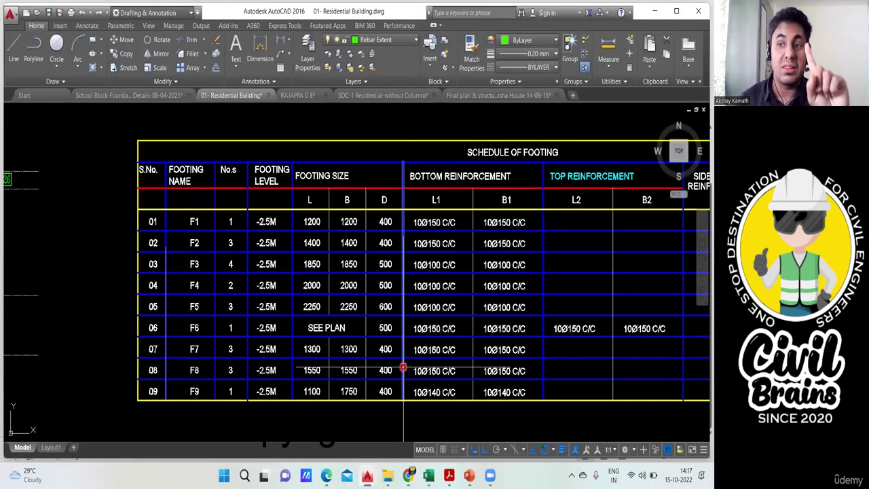
# - Switch to the Excel workbook, paste the footing schedule snip into Sheet7 and move it over columns D to G
pyautogui.click(429, 475)
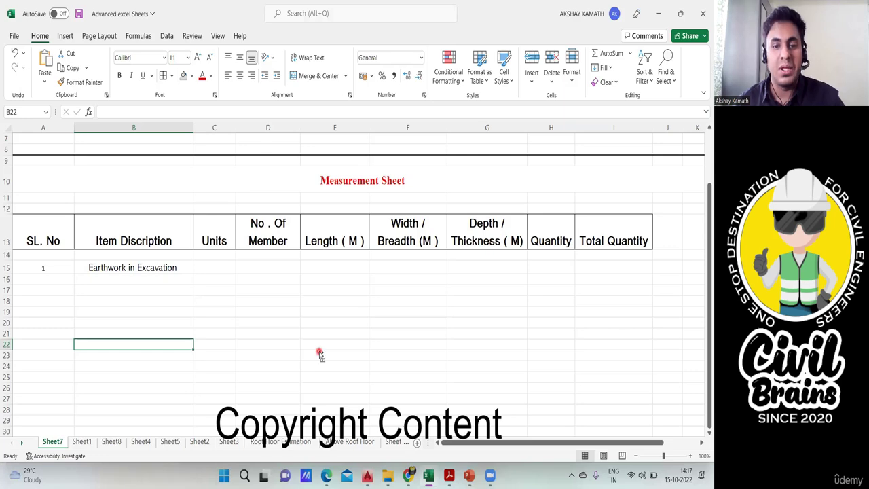
pyautogui.hotkey('ctrl', 'v')
pyautogui.moveTo(305, 342); pyautogui.dragTo(461, 116)
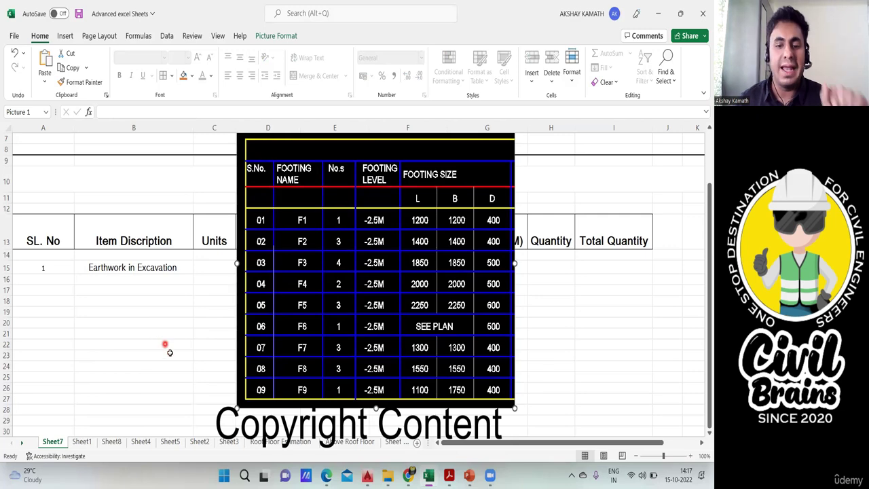
# - Return to the AutoCAD residential building drawing and capture the schedule's S.No. to footing size columns again with the Snipping Tool
pyautogui.click(367, 475)
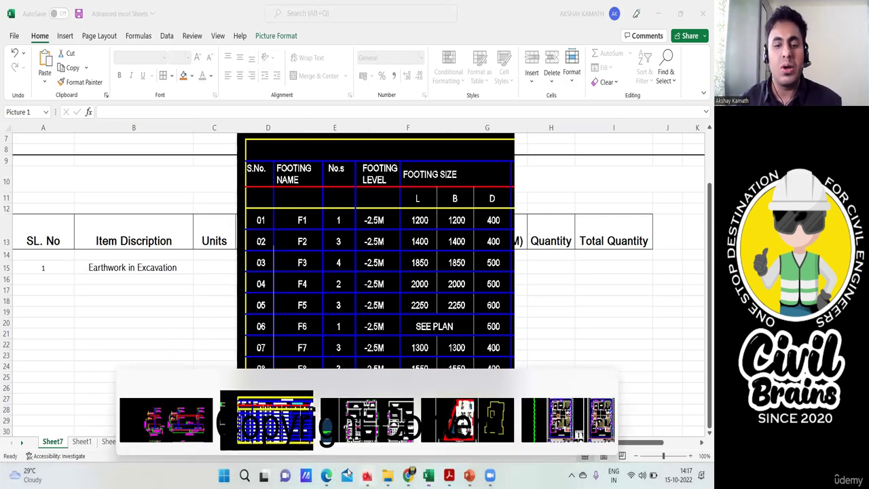
pyautogui.click(271, 438)
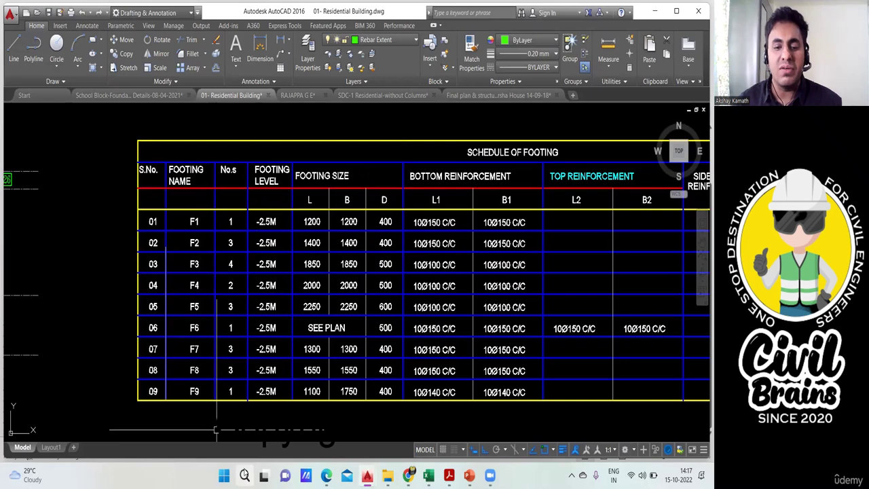
pyautogui.click(244, 475)
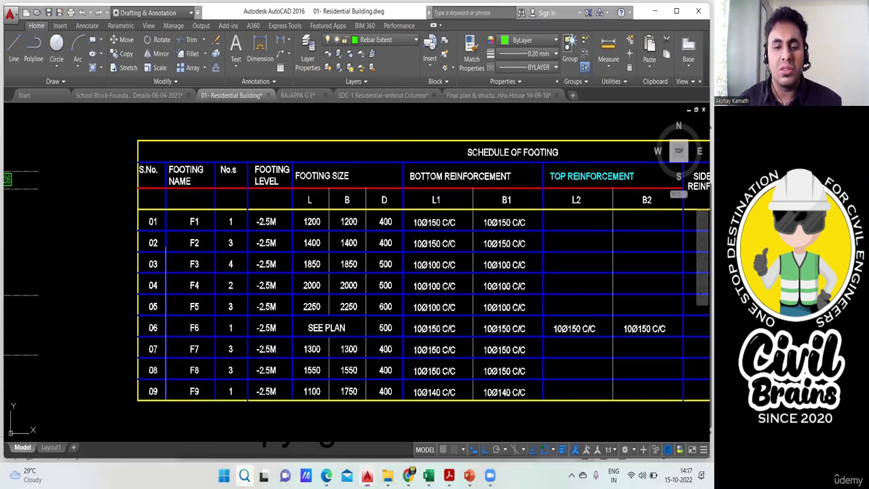
pyautogui.write('snipping Tool')
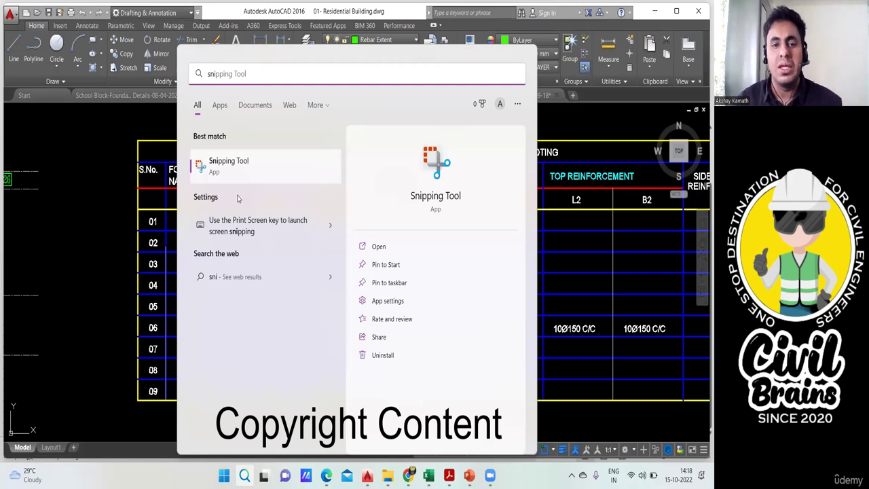
pyautogui.click(237, 170)
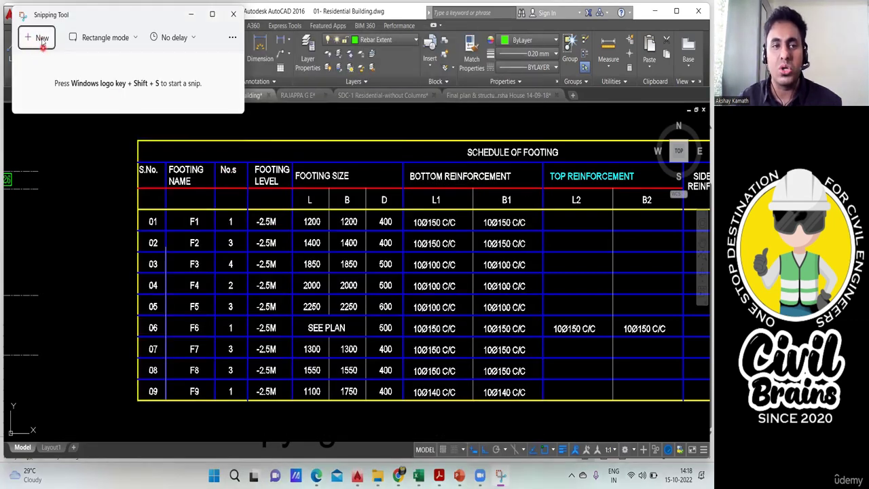
pyautogui.click(42, 40)
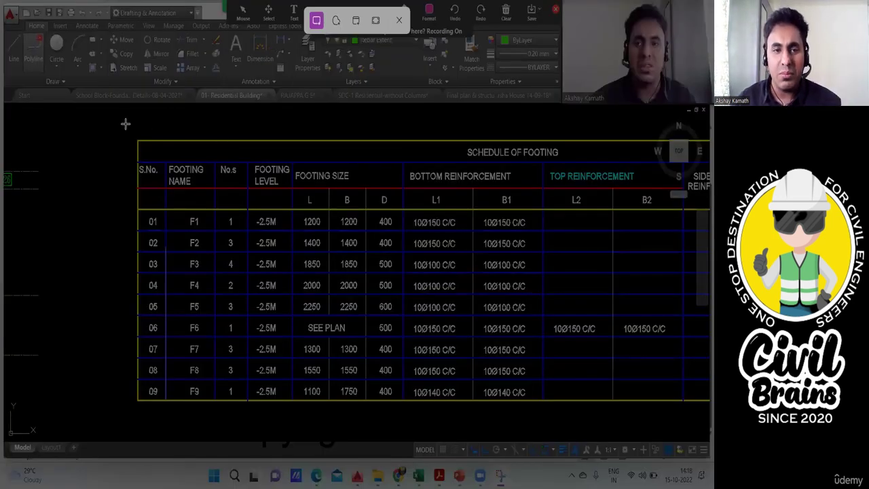
pyautogui.moveTo(125, 124); pyautogui.dragTo(406, 415)
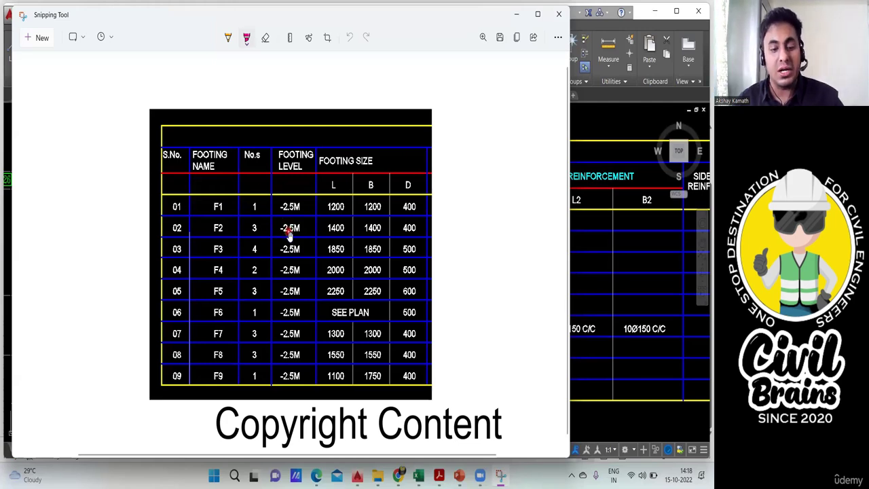
pyautogui.hotkey('ctrl', 's')
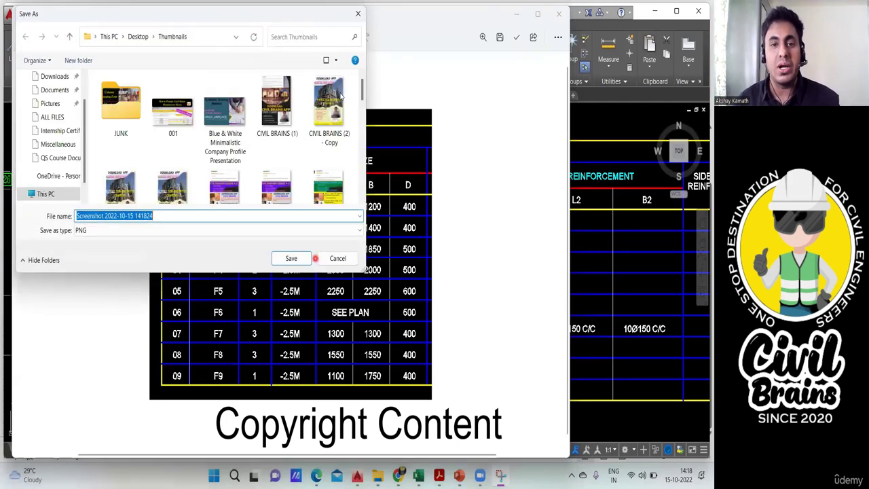
pyautogui.moveTo(204, 17); pyautogui.dragTo(213, 122)
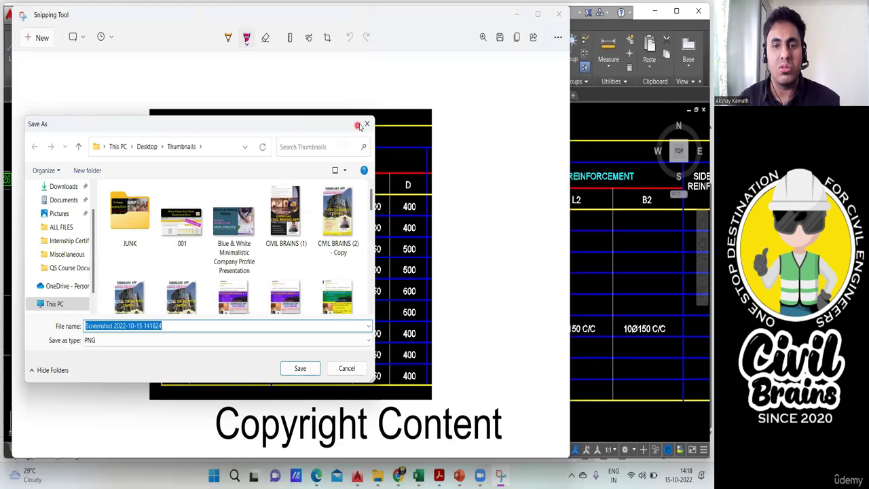
pyautogui.click(365, 122)
# - Switch to Excel, paste the second schedule snip into Sheet7 and delete that duplicate picture
pyautogui.click(418, 475)
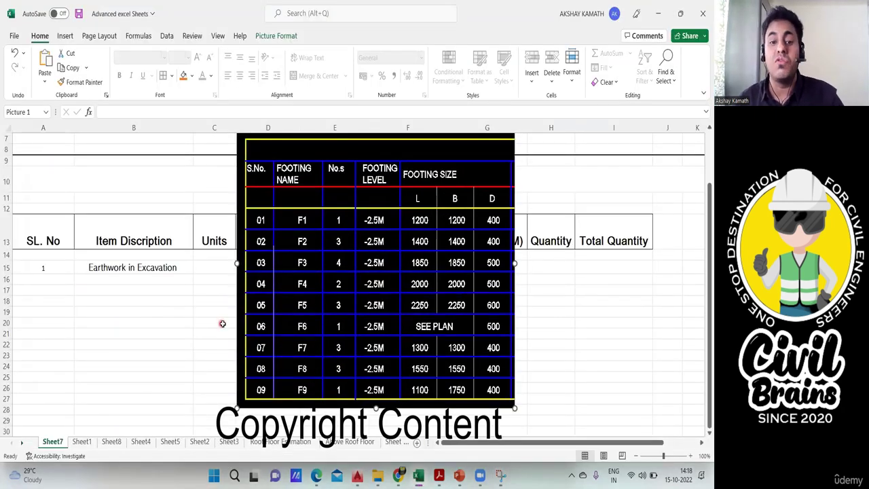
pyautogui.hotkey('ctrl', 'v')
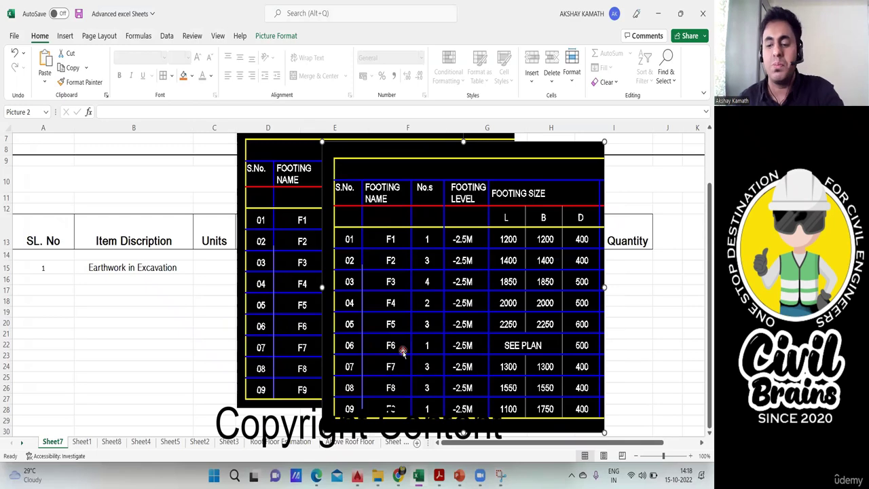
pyautogui.press('Delete')
# - Shift the footing schedule picture slightly closer to the Item Discription column and widen column B a little
pyautogui.moveTo(372, 306); pyautogui.dragTo(355, 308)
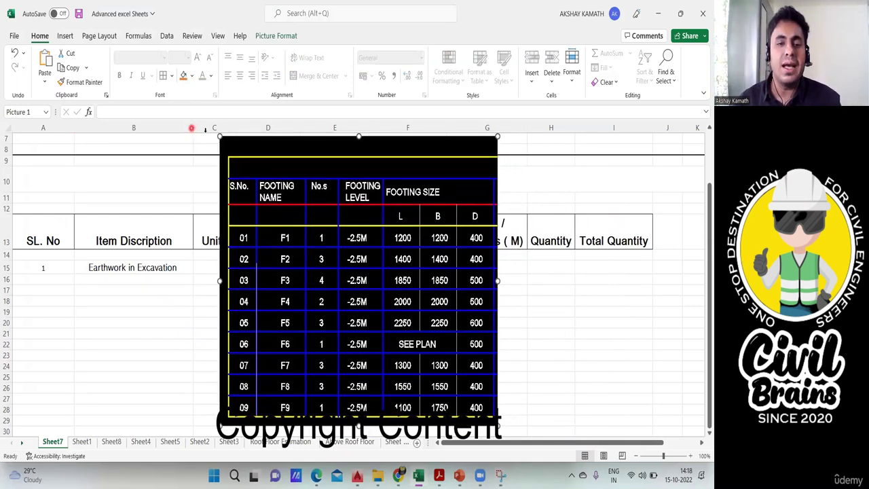
pyautogui.moveTo(193, 128)
pyautogui.mouseDown()
pyautogui.moveTo(171, 128)
pyautogui.moveTo(198, 127)
pyautogui.mouseUp()
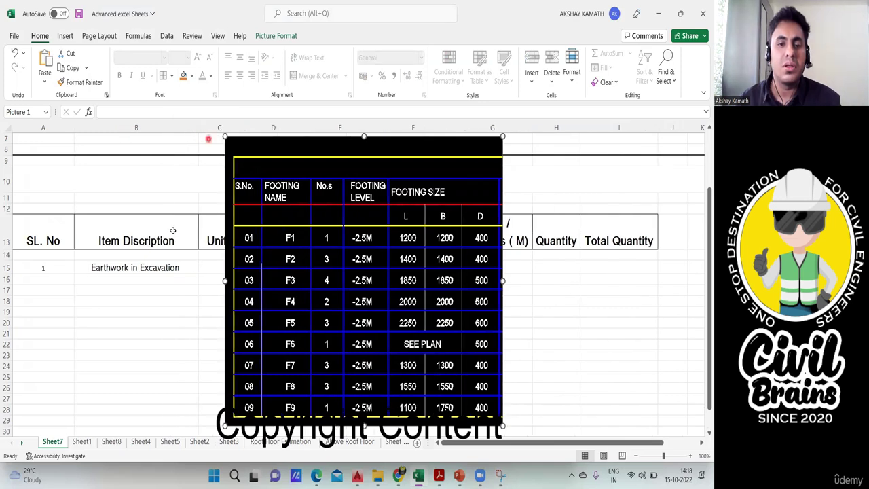
# - Enter the first footing's description "F1 - 1200 X 1200 X 400" in B17
pyautogui.doubleClick(99, 291)
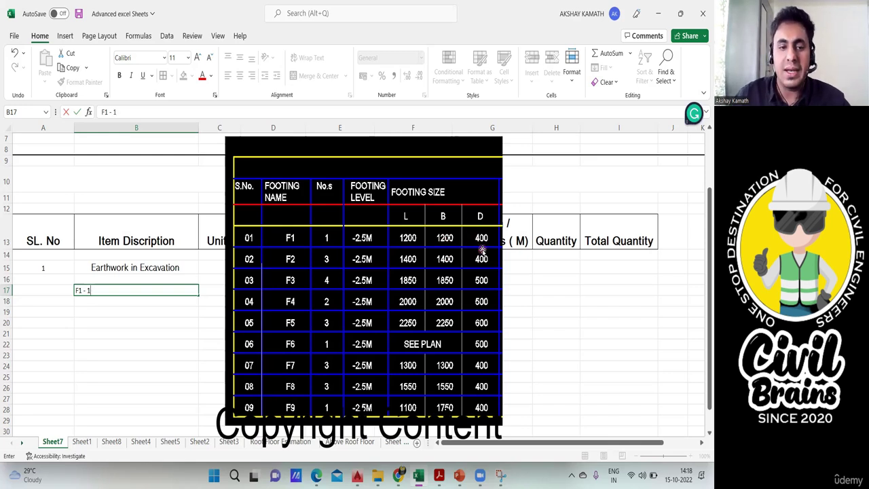
pyautogui.write('200 X ')
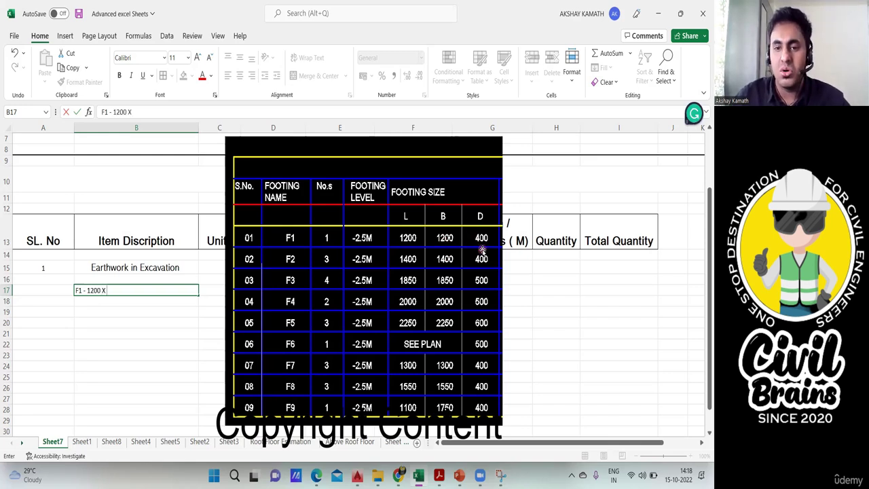
pyautogui.write('1200 X ')
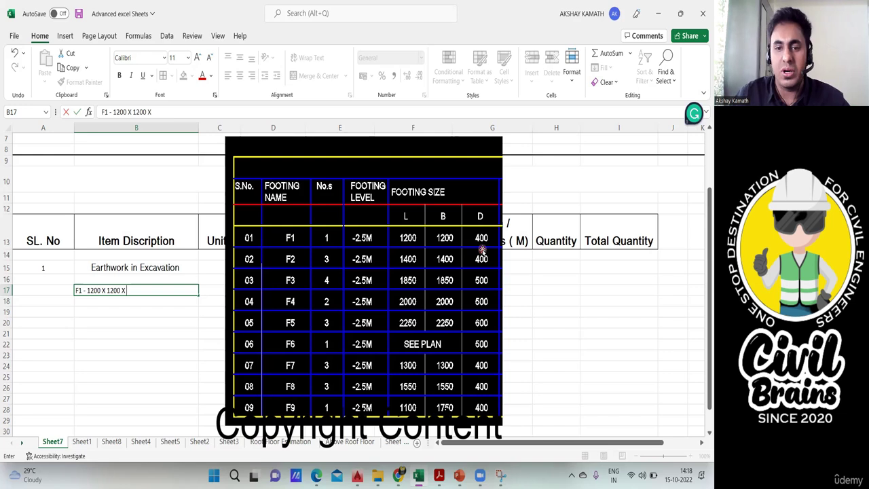
pyautogui.write('400')
pyautogui.click(190, 332)
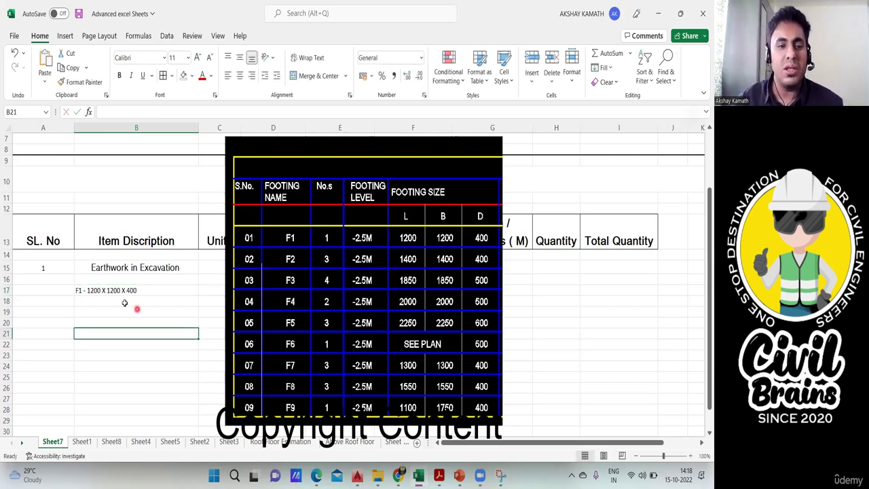
# - Enter the second footing's description "F2 - 1400 X 1400 X 400" in B18
pyautogui.click(101, 302)
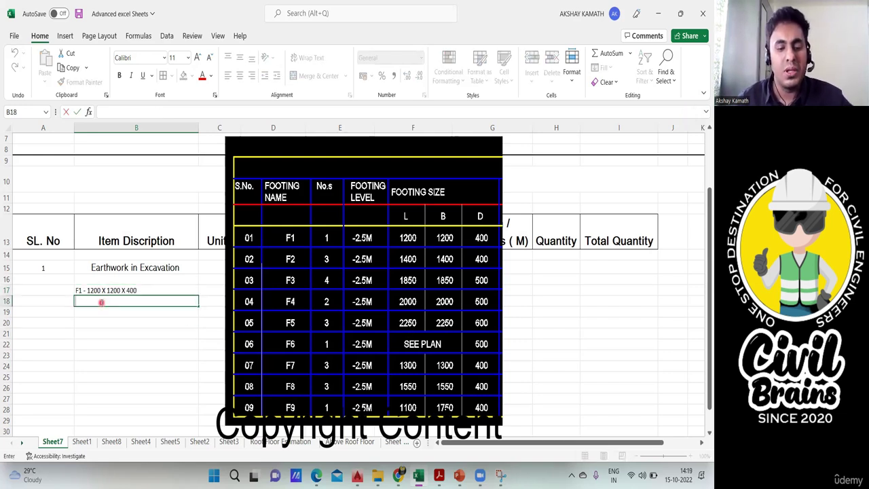
pyautogui.write('F2')
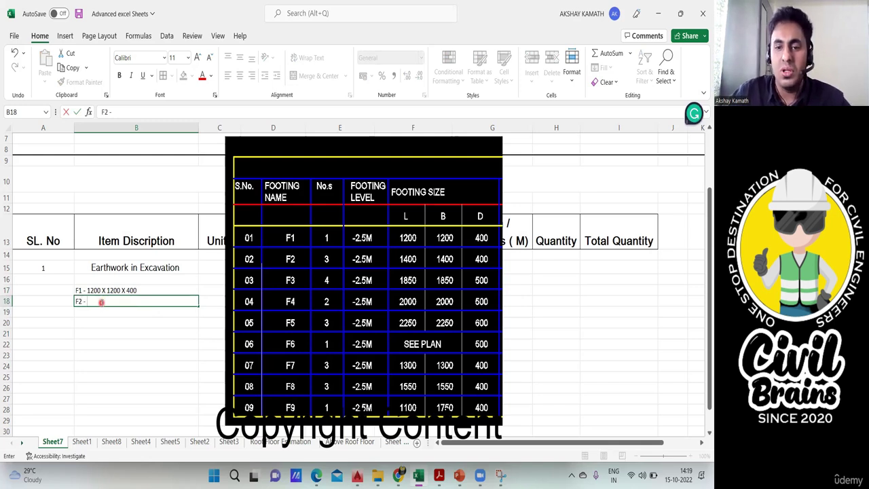
pyautogui.write(' - 1400 X 14')
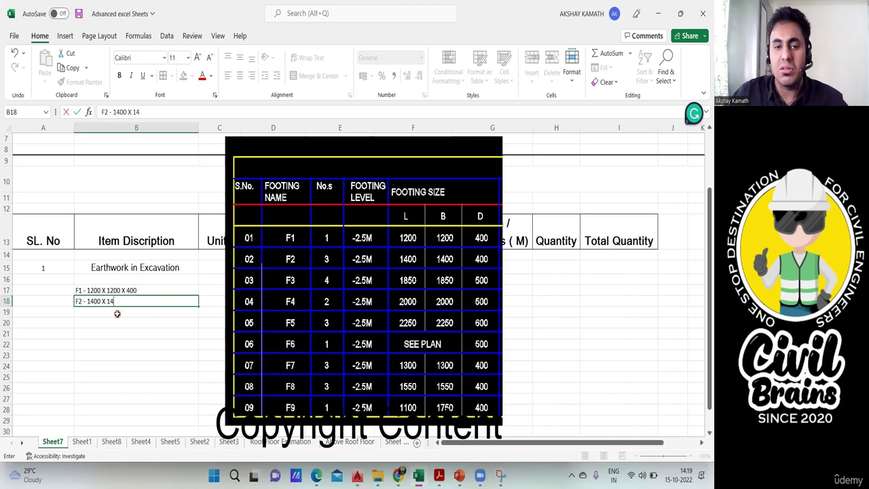
pyautogui.write('00 X 4')
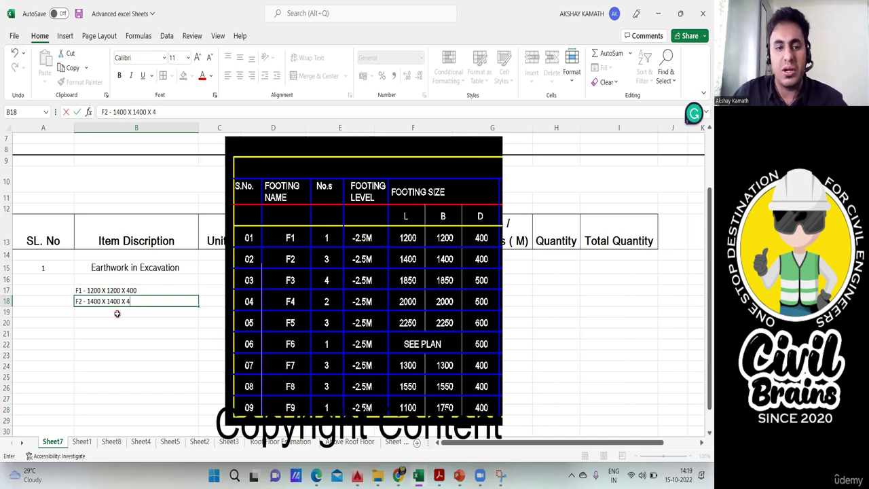
pyautogui.write('10')
pyautogui.press('BackSpace')
pyautogui.press('BackSpace')
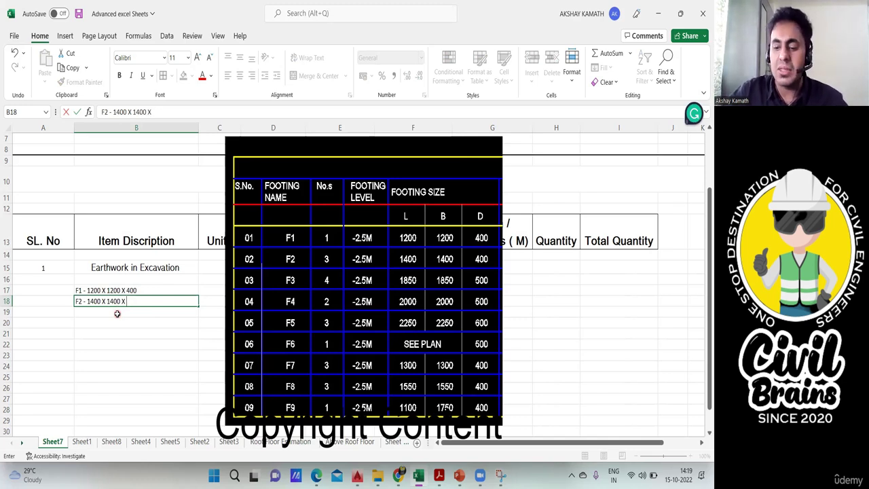
pyautogui.write('400')
pyautogui.press('Return')
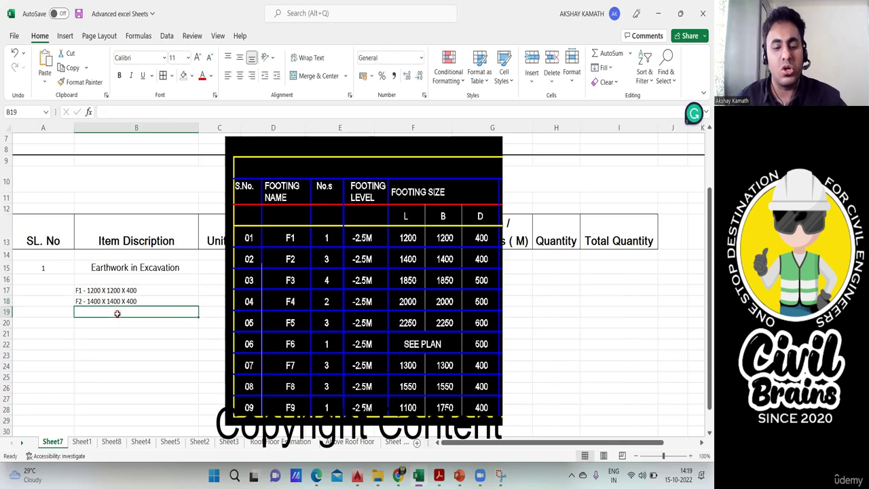
# - Enter the third footing's description "F3 - 1850 X 1850 X 500" in B19
pyautogui.write('F3')
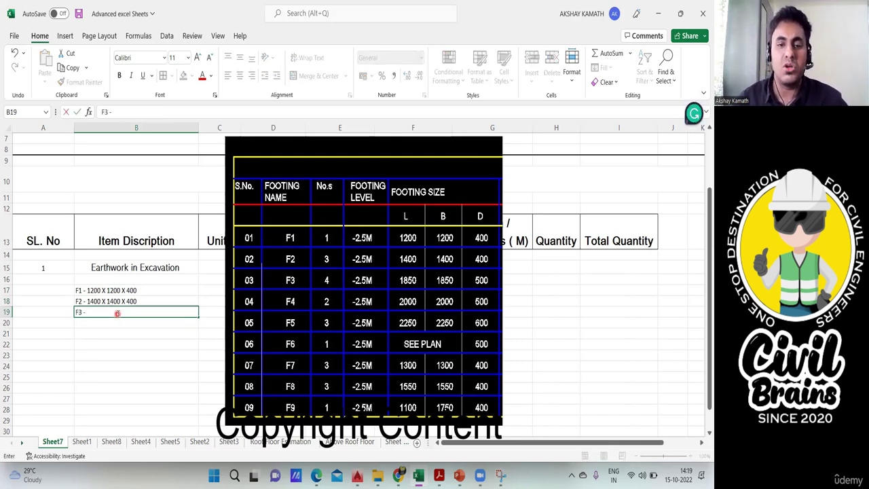
pyautogui.write(' - 1850')
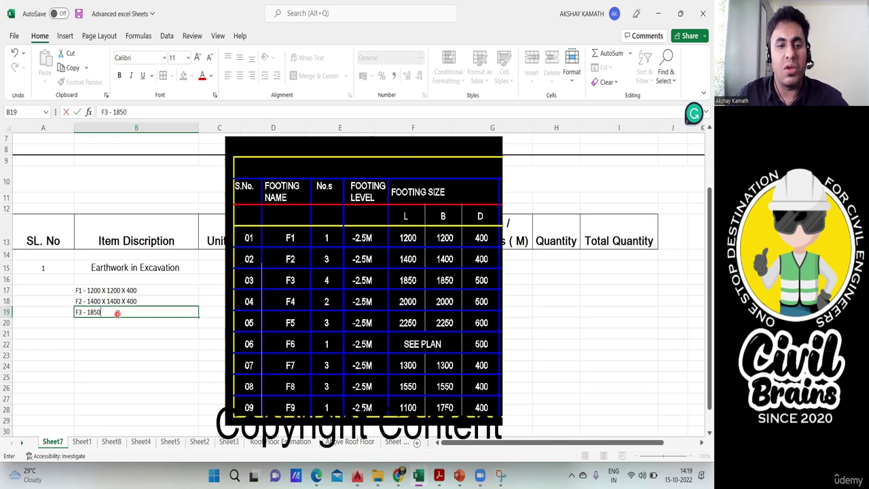
pyautogui.write(' X 1')
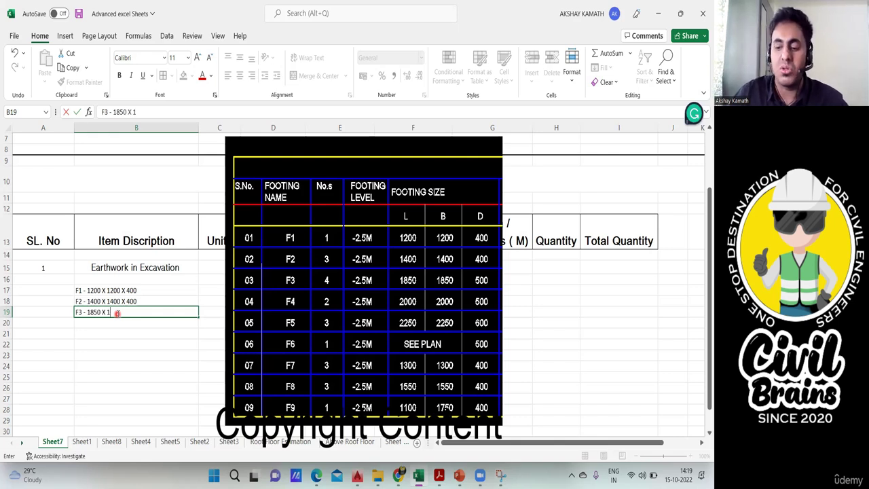
pyautogui.write('850 X')
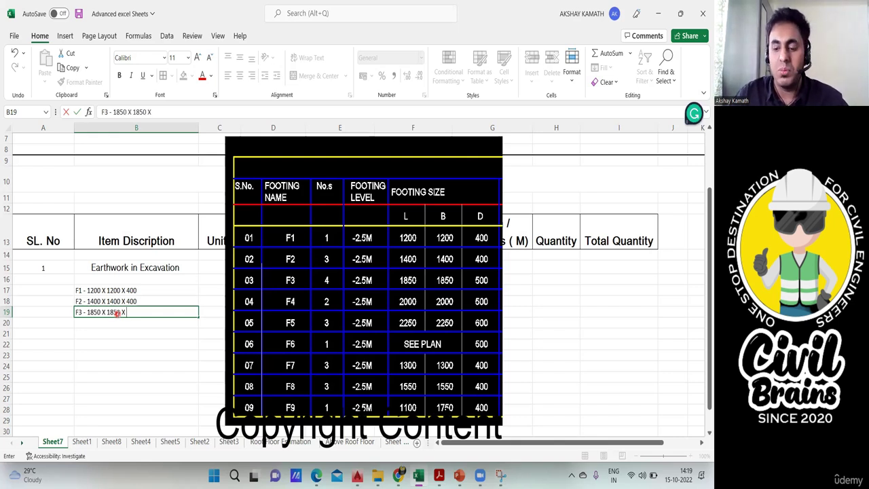
pyautogui.write(' 500')
pyautogui.click(196, 378)
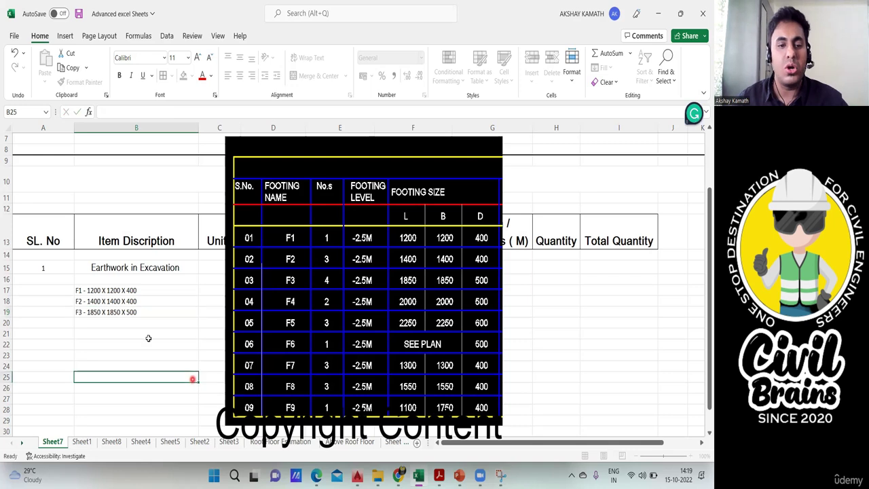
# - Enter the fourth footing's description "F4 - 2000 X 2000 X 600" in B20
pyautogui.click(126, 322)
pyautogui.write('F4 -')
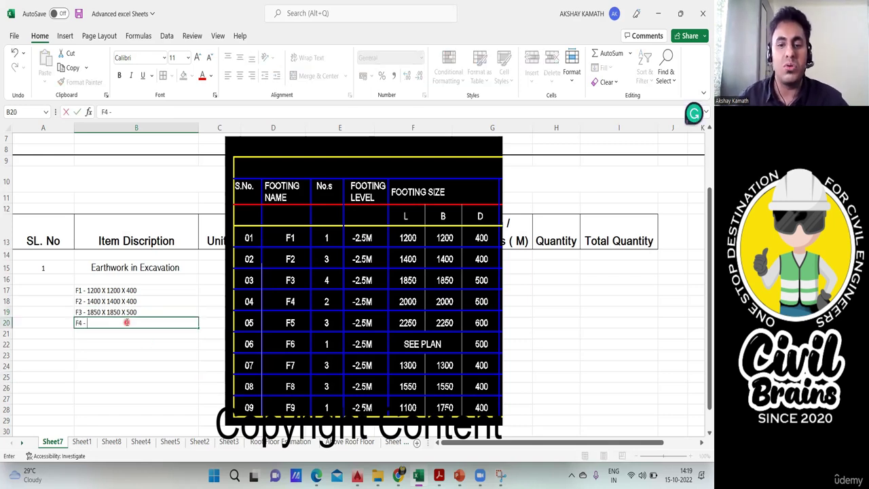
pyautogui.write(' 2000')
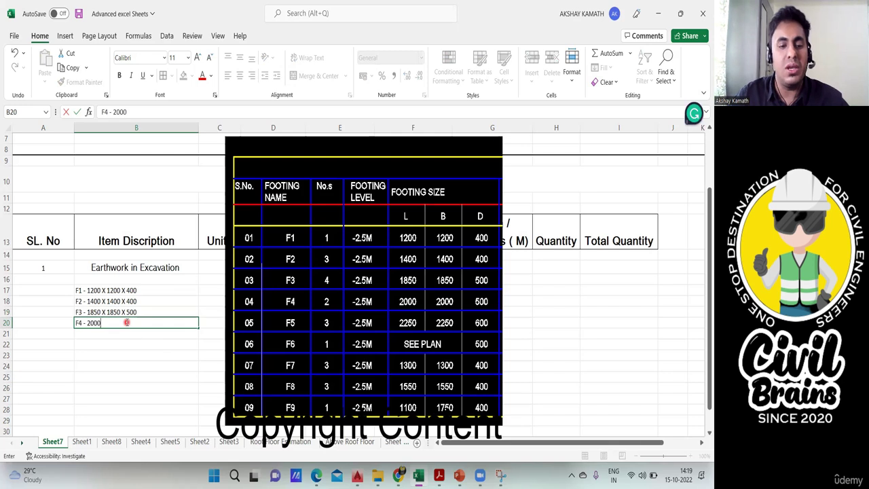
pyautogui.write(' X 2000 X')
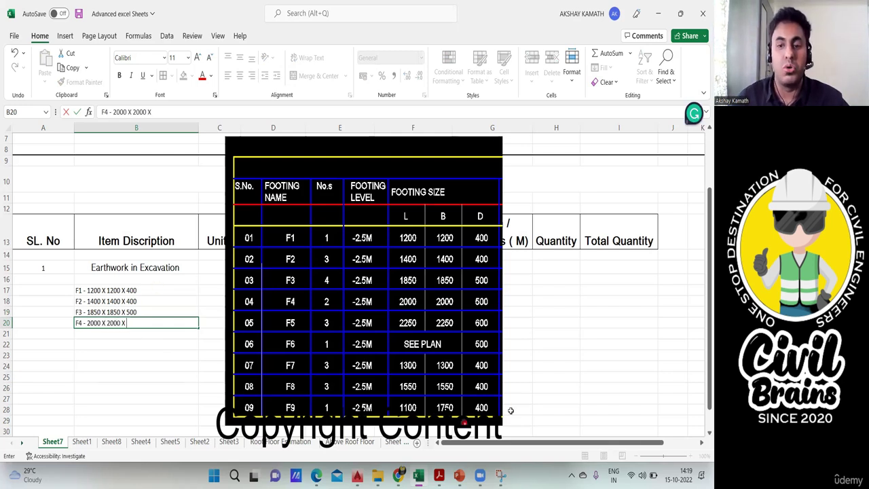
pyautogui.write(' 600')
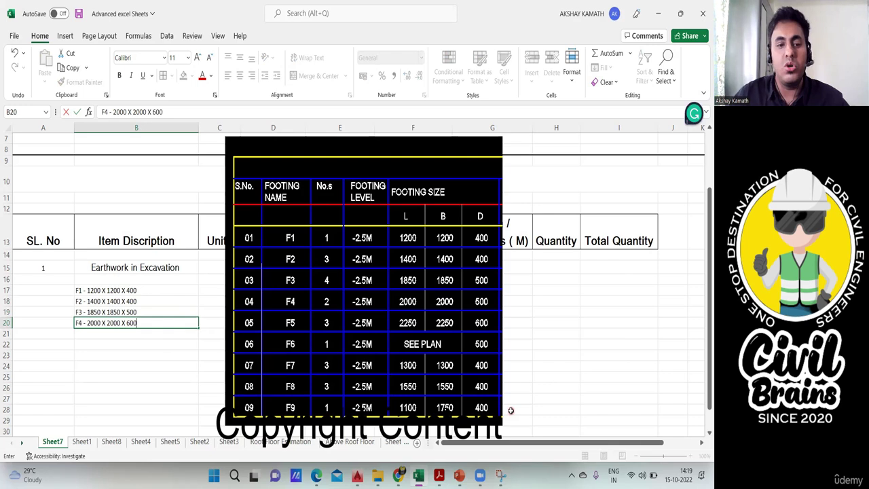
pyautogui.click(154, 396)
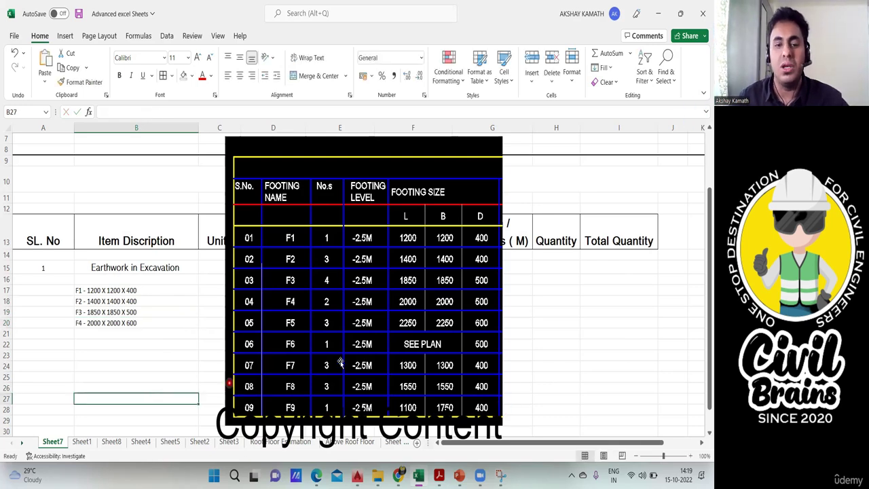
# - Enter the fifth footing's description "F5 -2250 X 2250 X 600" in B21
pyautogui.click(148, 334)
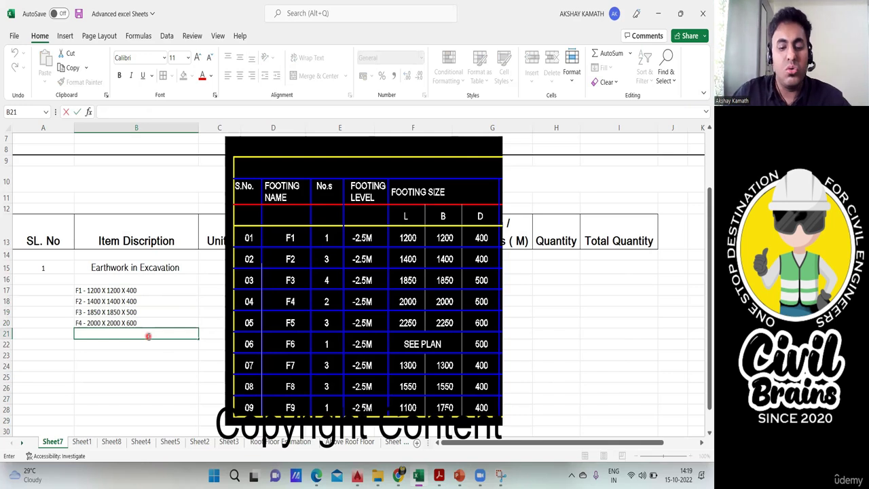
pyautogui.write('F5')
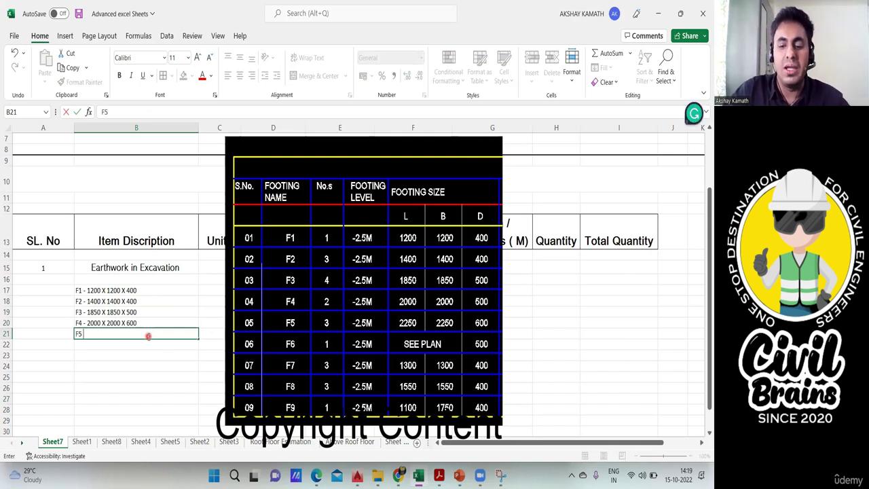
pyautogui.write(' -')
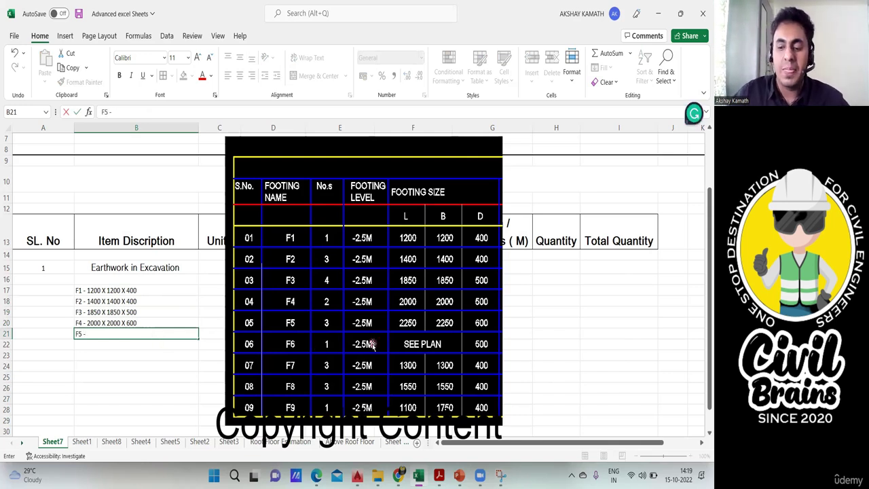
pyautogui.write('2250 X')
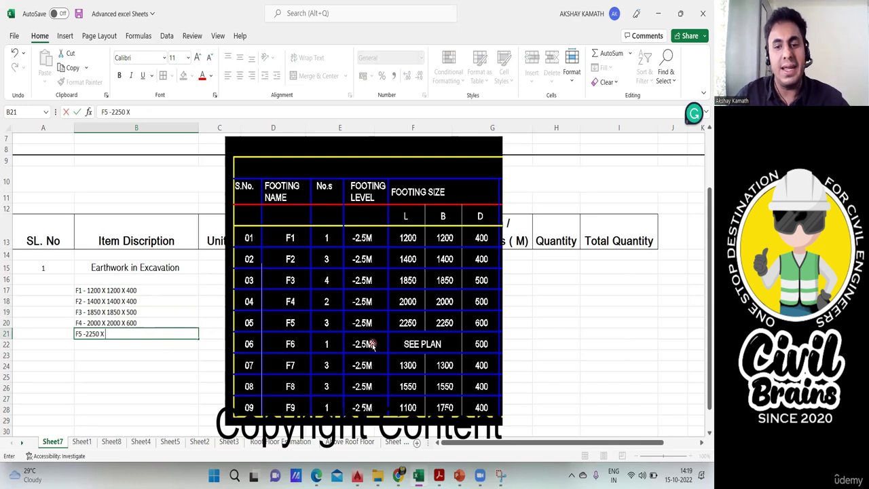
pyautogui.write(' 2250')
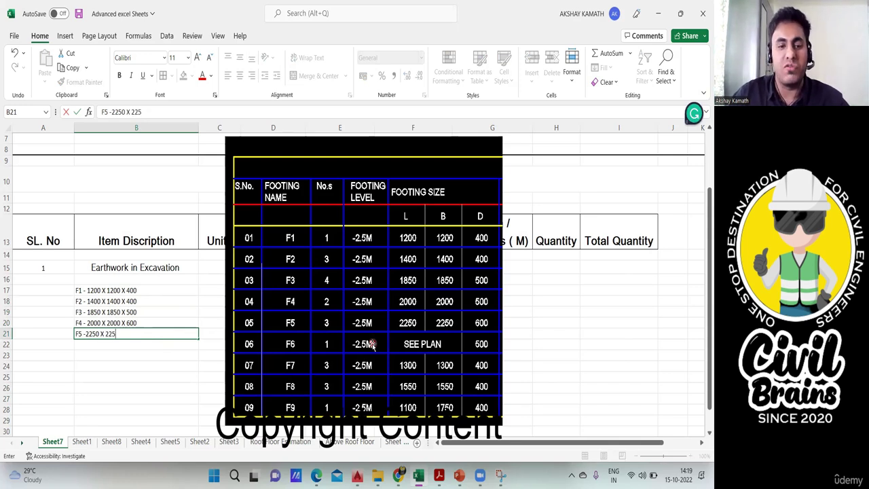
pyautogui.write(' X 6')
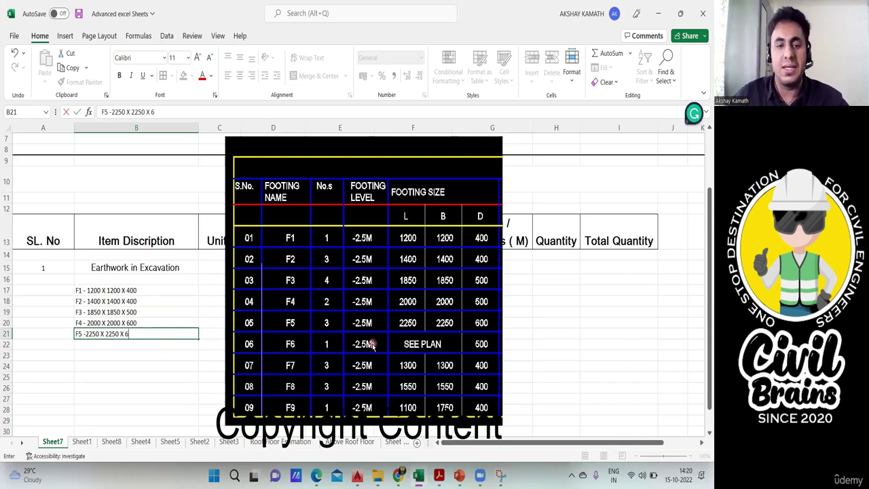
pyautogui.write('00')
pyautogui.click(190, 374)
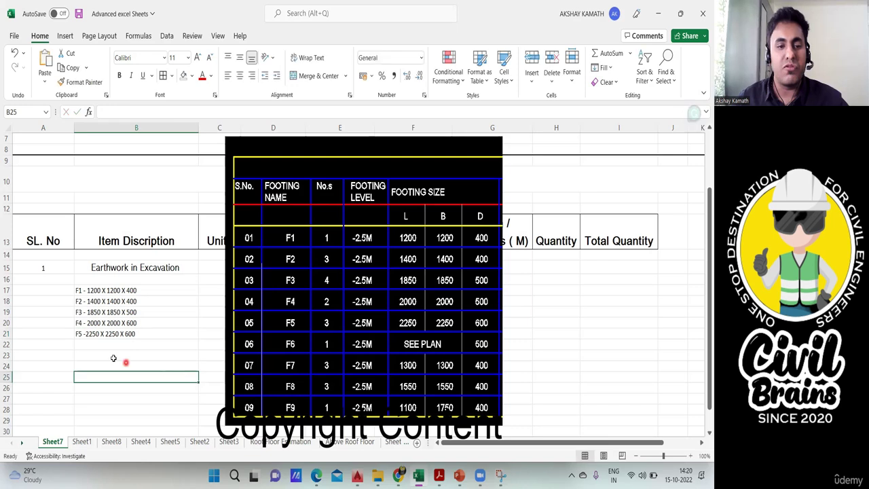
# - Enter only the label "F6-" for the sixth footing in B22, leaving out its size
pyautogui.click(101, 344)
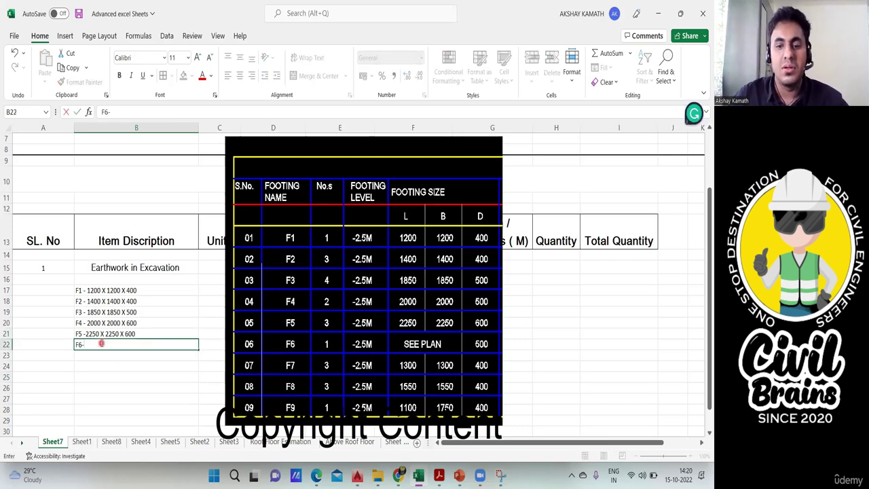
pyautogui.write('F6-')
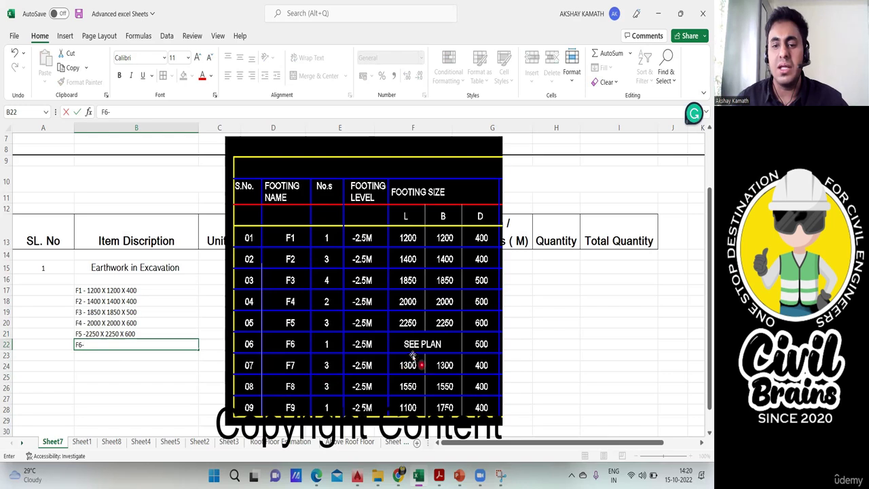
pyautogui.click(146, 358)
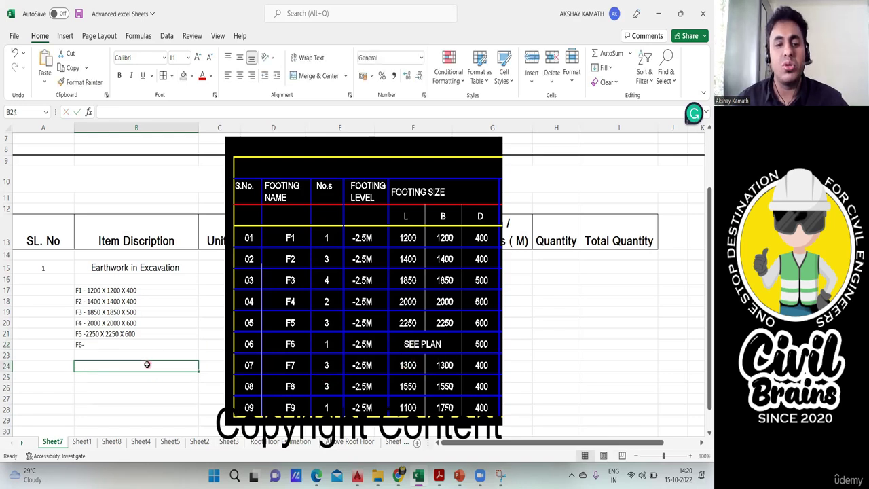
# - Enter the seventh footing's description "F7- 1300 X 1300 X 400" in B23
pyautogui.write('F7-')
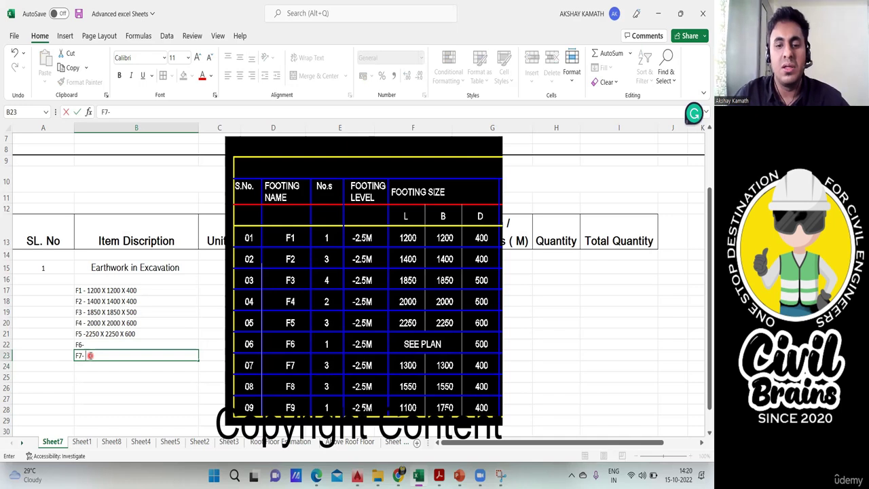
pyautogui.write(' 1300')
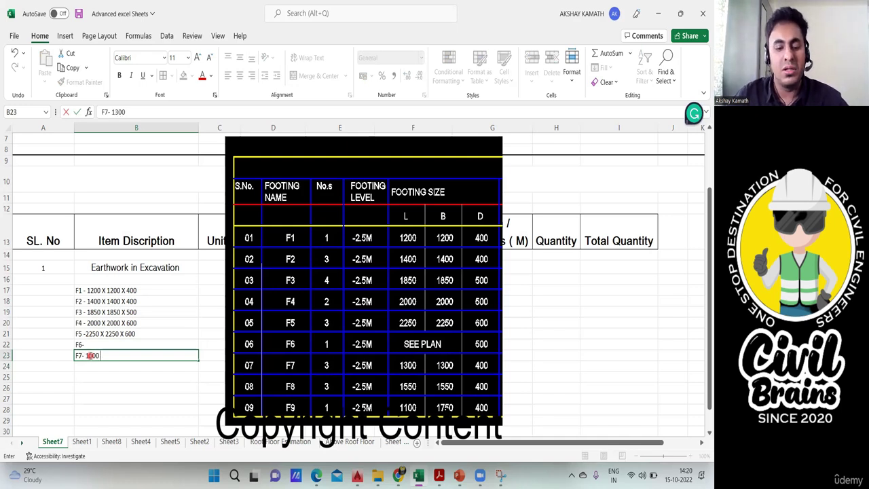
pyautogui.write(' X 1300')
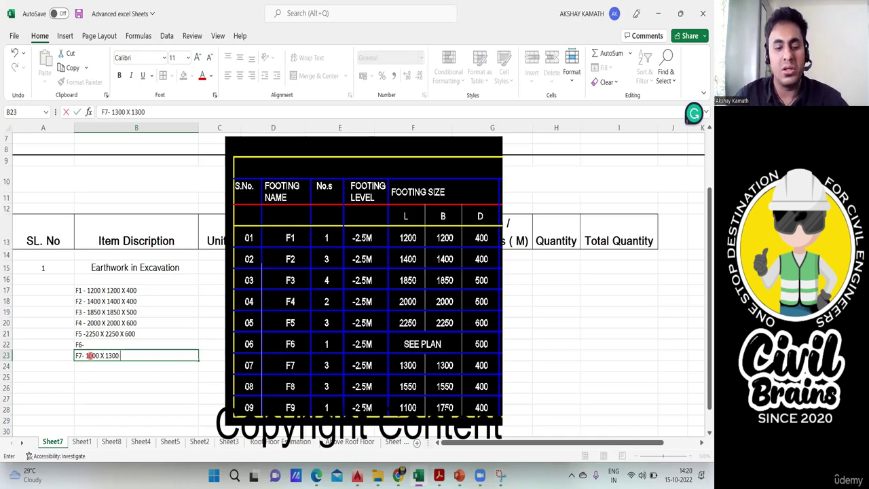
pyautogui.write(' X 400')
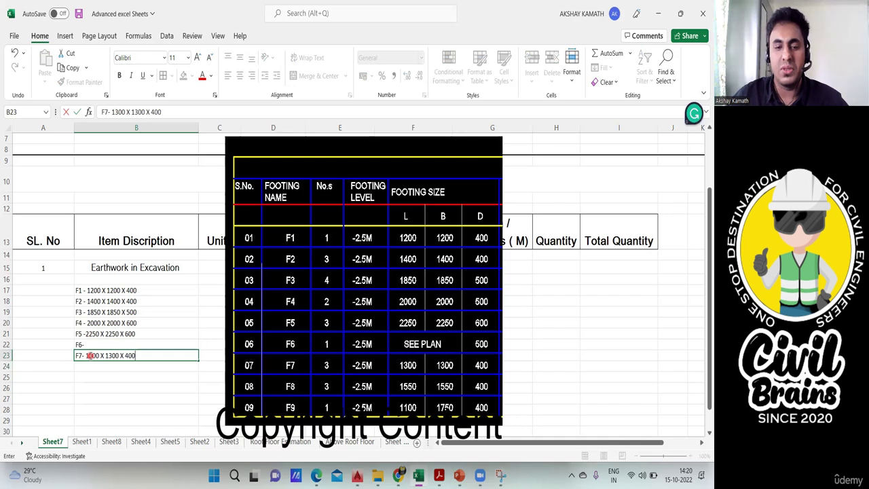
pyautogui.press('Return')
# - Enter the eighth footing's description "F8- 1550 X 1550 X 400" in B24
pyautogui.write('F8-')
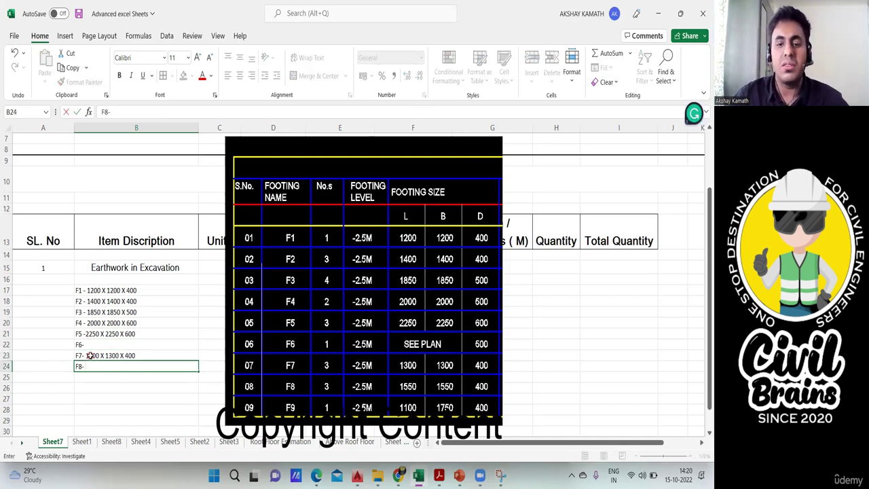
pyautogui.write(' 1')
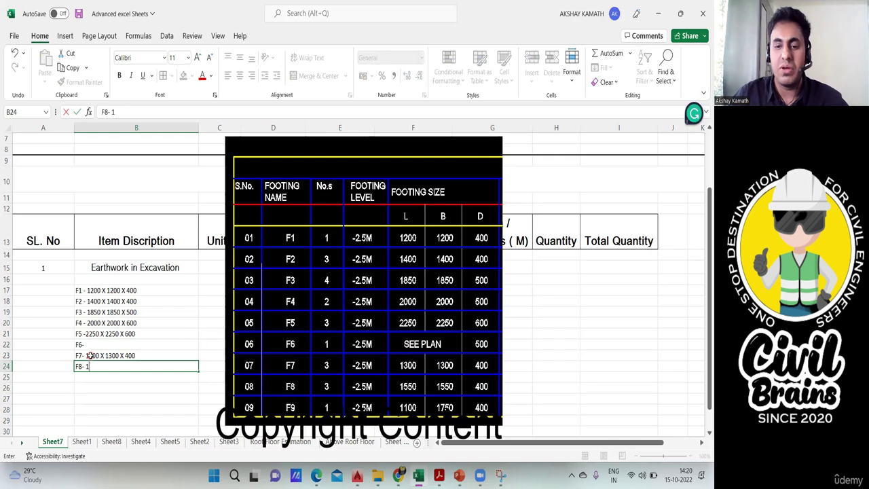
pyautogui.write('550 X')
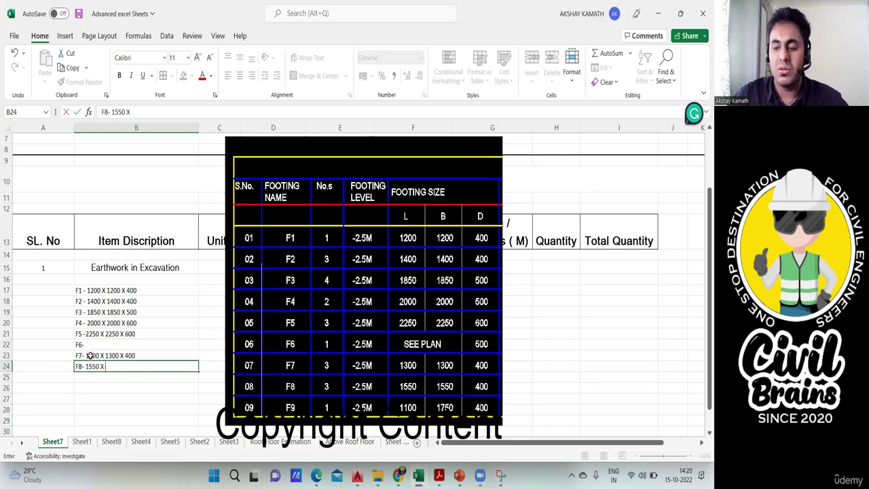
pyautogui.write(' 1550 X')
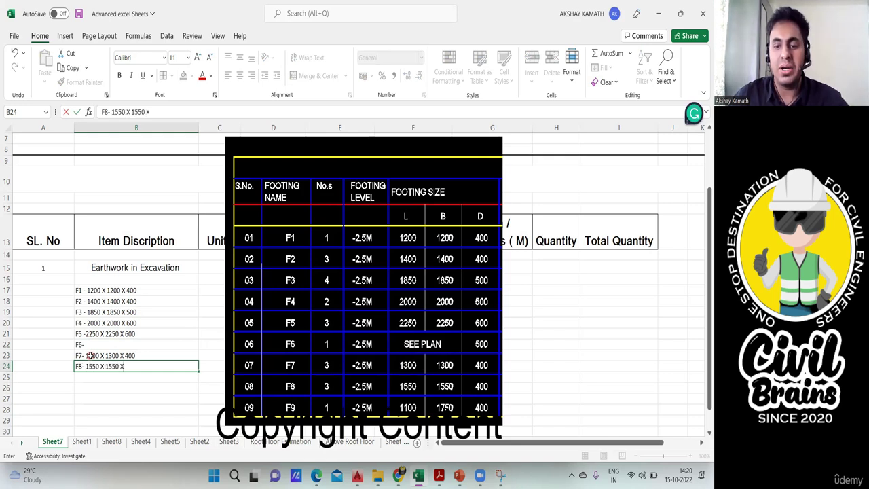
pyautogui.write(' 400')
pyautogui.press('Return')
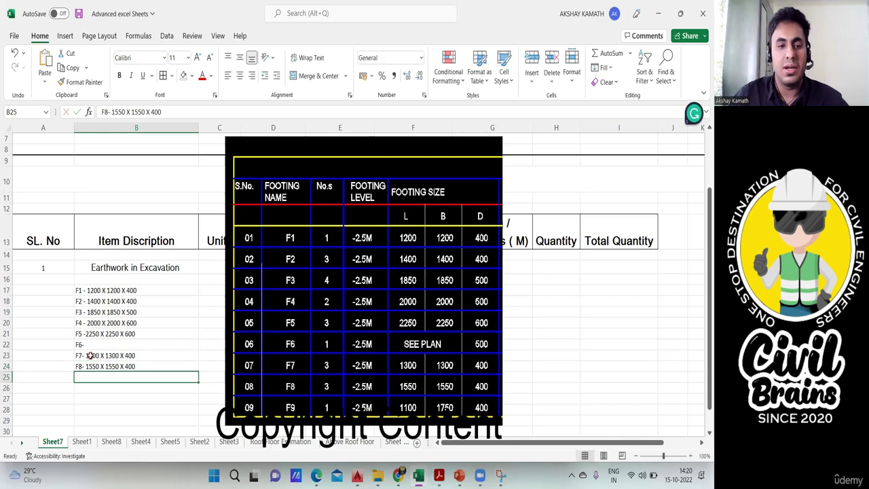
# - Enter the ninth footing's description "F 9- 1100 X 1750 X 400" in B25
pyautogui.write('F')
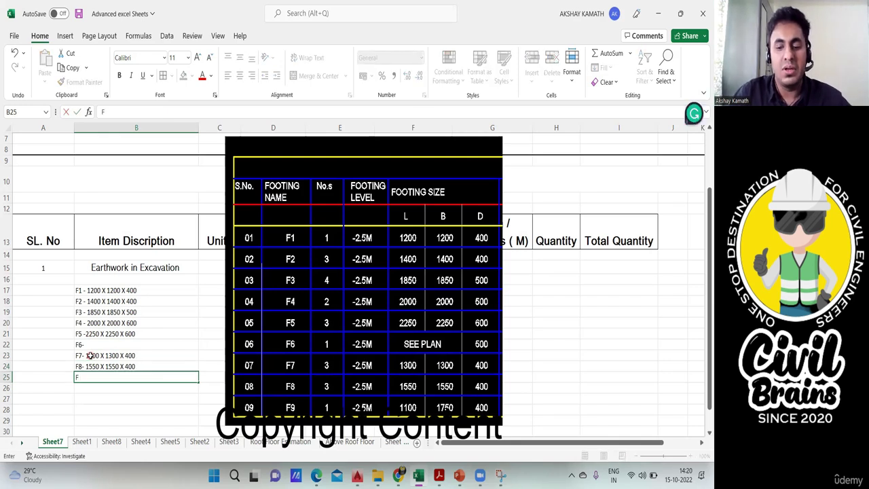
pyautogui.write(' 9-')
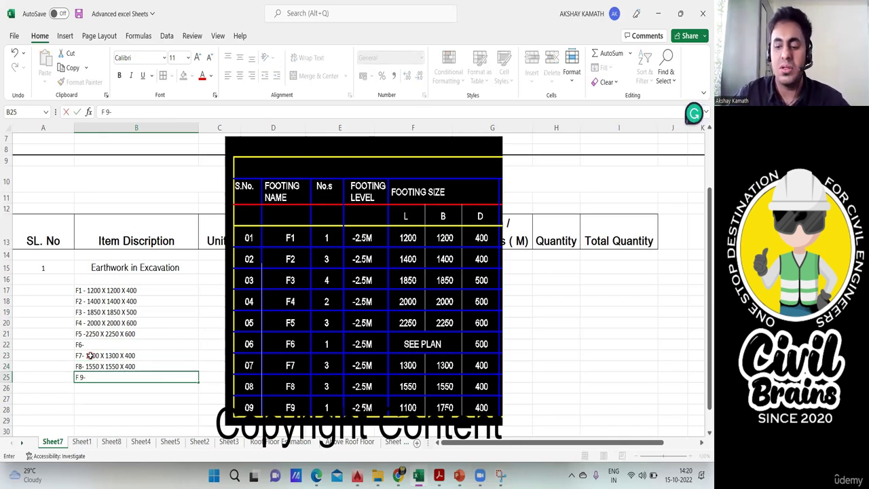
pyautogui.write(' 1100')
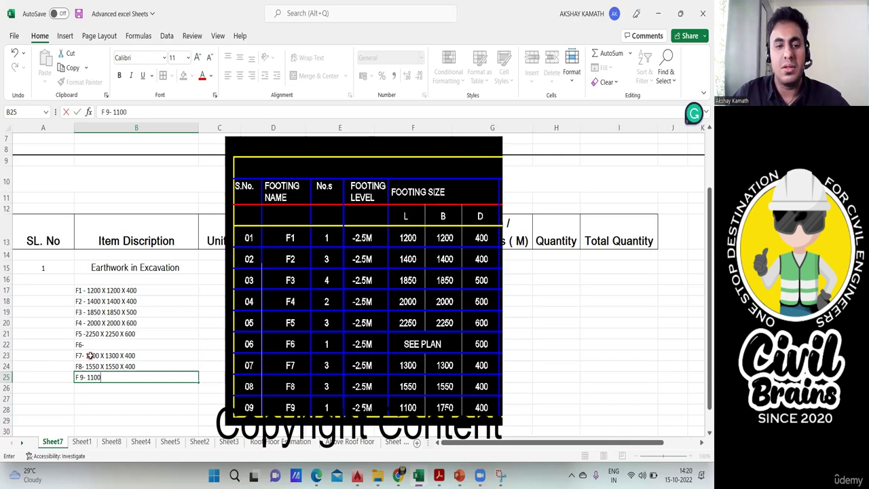
pyautogui.write(' X 175')
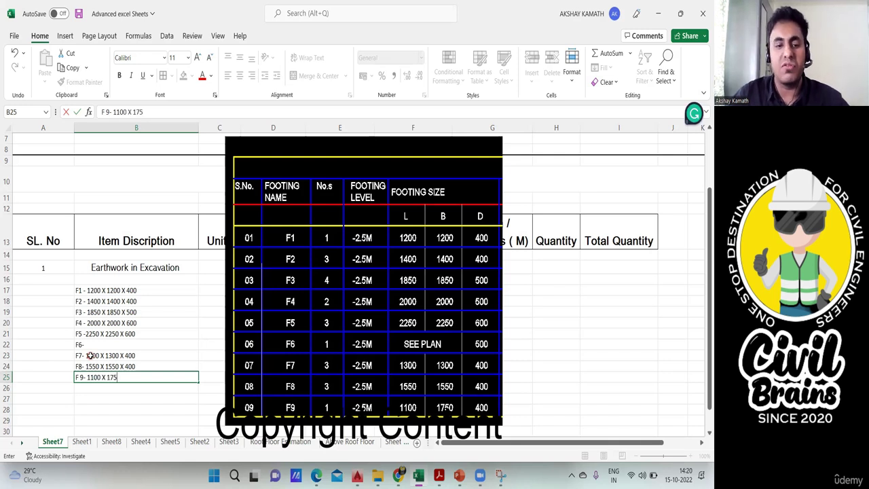
pyautogui.write('0 X 400')
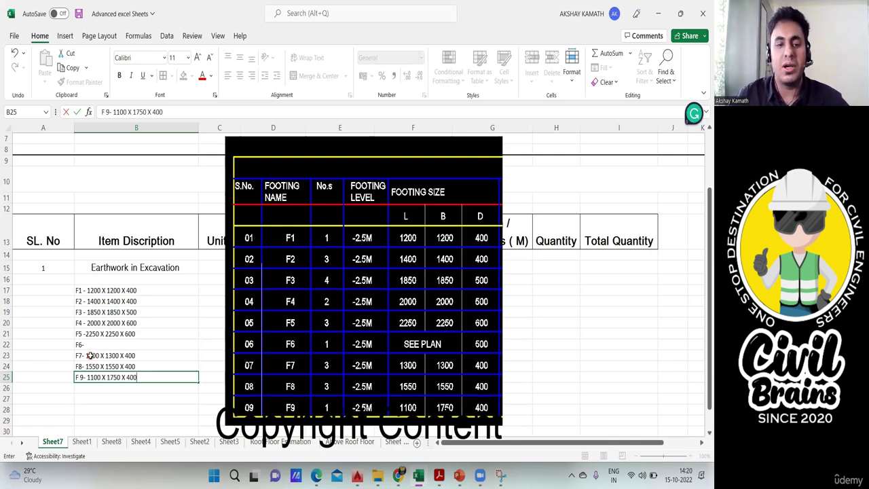
pyautogui.click(190, 336)
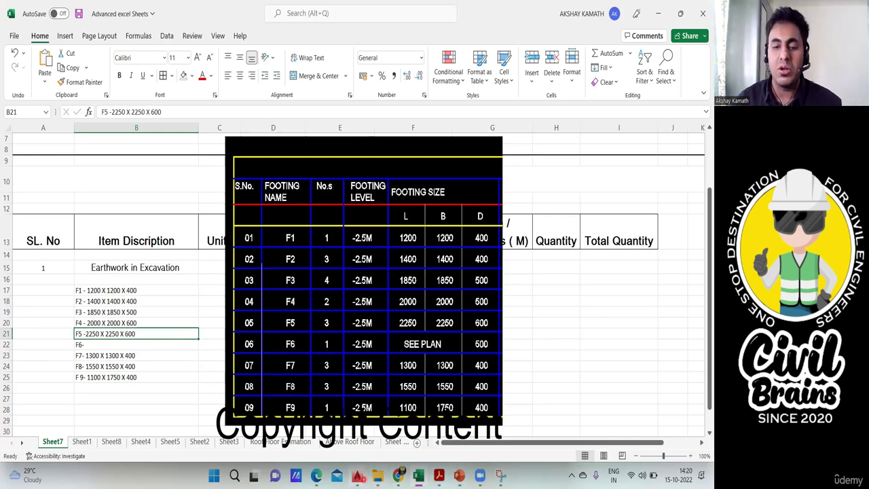
# - Switch to AutoCAD's residential building drawing and add a linear dimension for footing F6's horizontal side, placed below its outline in the plan
pyautogui.click(362, 478)
pyautogui.click(263, 416)
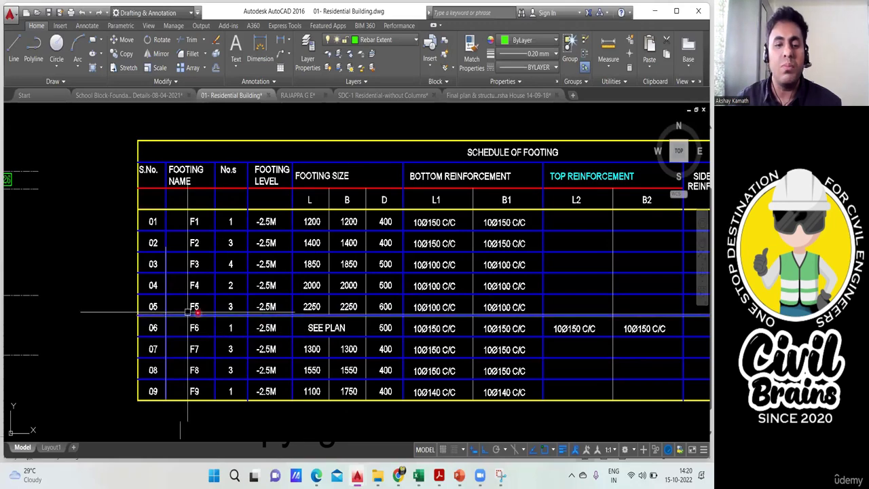
pyautogui.moveTo(195, 312); pyautogui.dragTo(423, 274, button='middle')
pyautogui.scroll(-2, 442, 257)
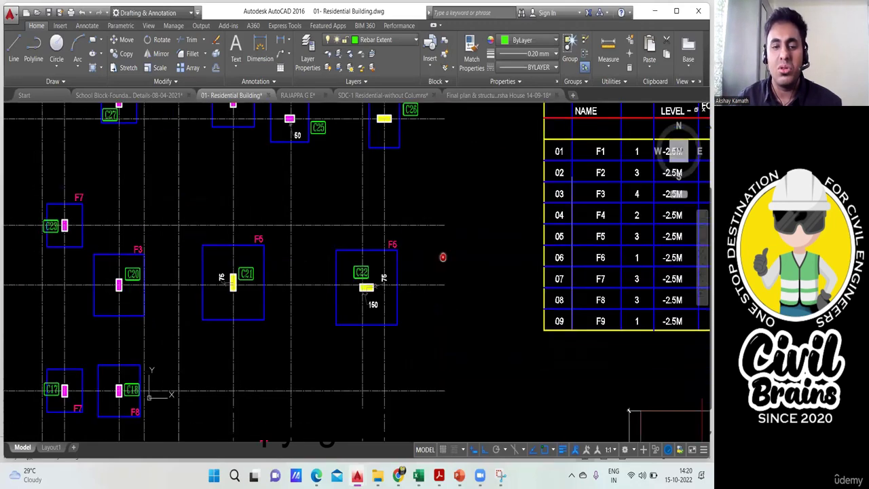
pyautogui.scroll(-2, 356, 272)
pyautogui.scroll(2, 357, 235)
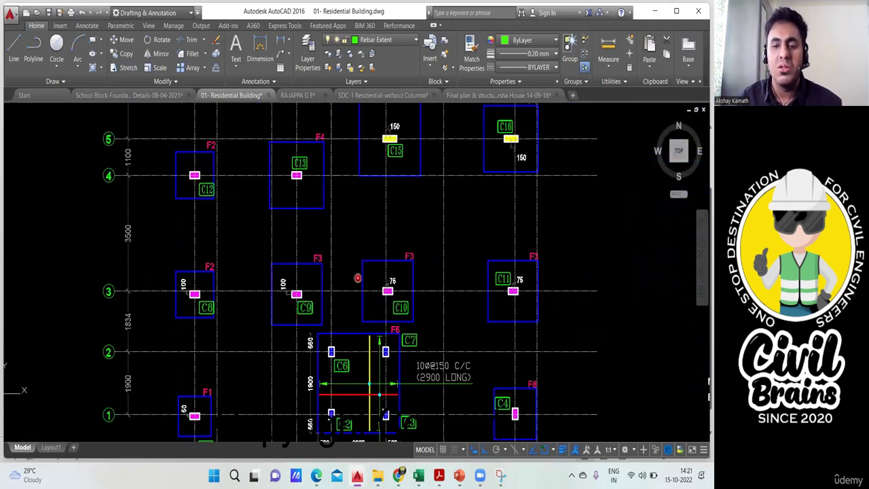
pyautogui.scroll(3, 357, 278)
pyautogui.scroll(-1, 305, 224)
pyautogui.scroll(1, 283, 202)
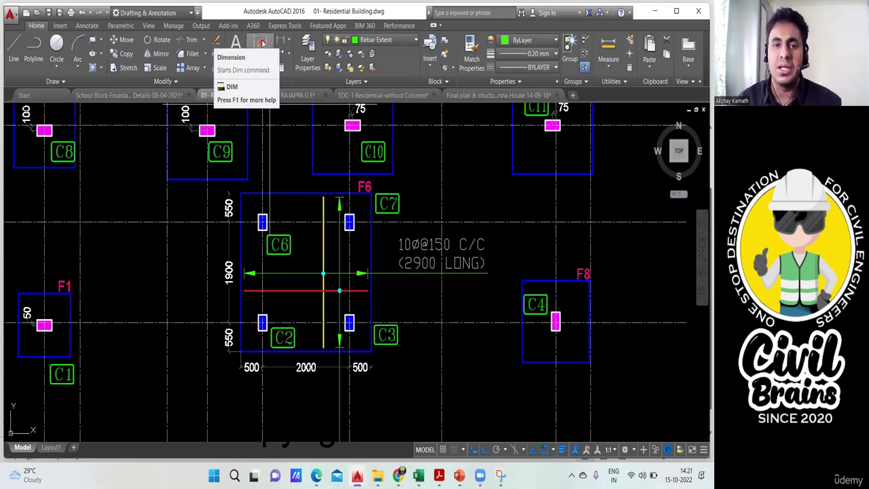
pyautogui.click(261, 42)
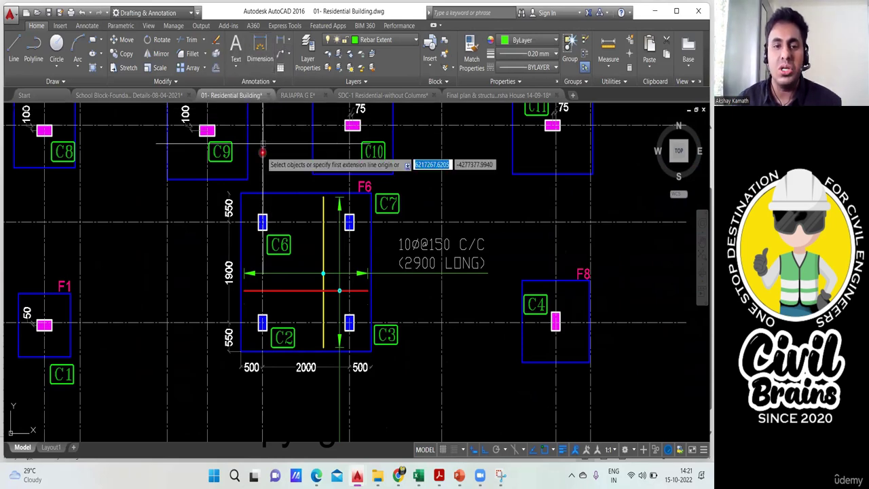
pyautogui.click(241, 194)
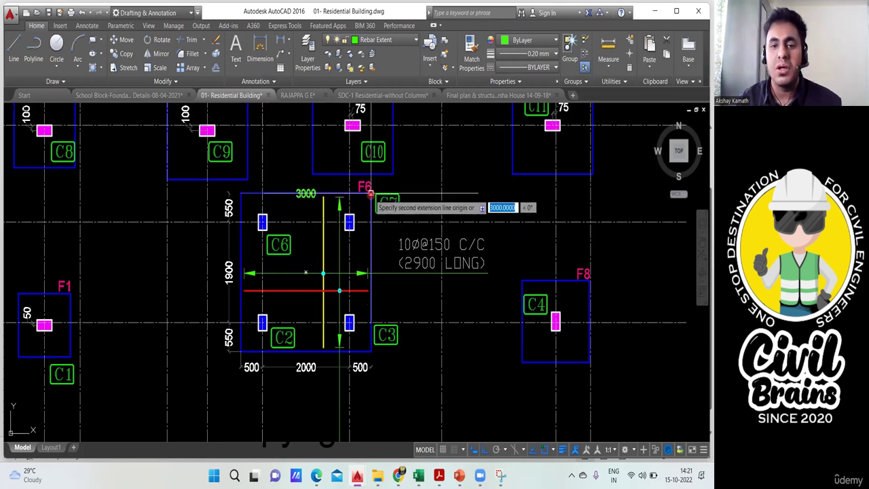
pyautogui.click(370, 194)
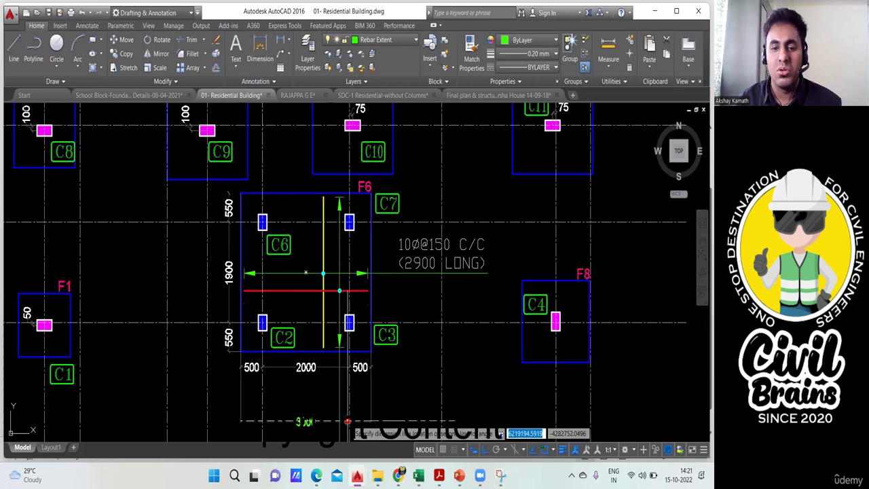
pyautogui.click(347, 420)
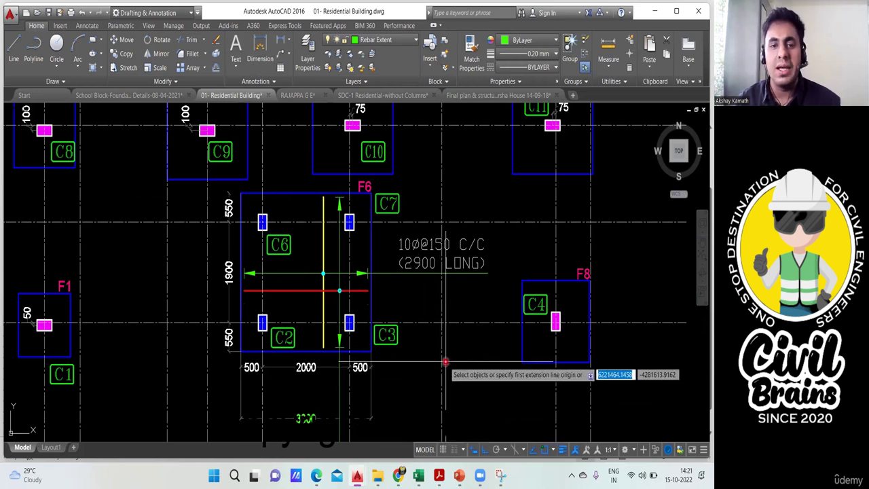
pyautogui.press('Escape')
pyautogui.press('space')
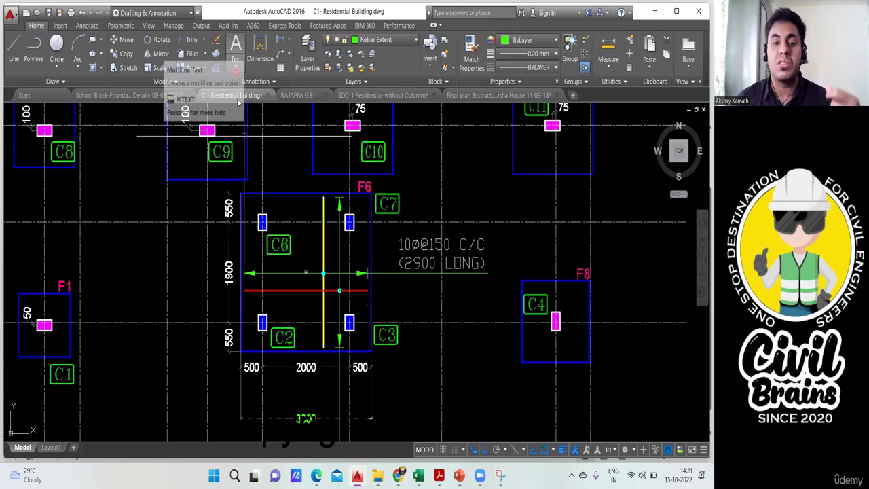
pyautogui.click(259, 56)
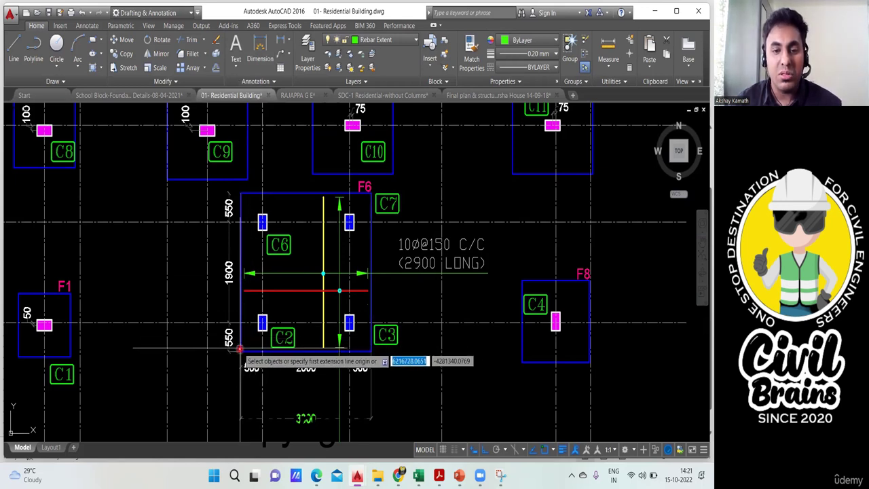
pyautogui.click(241, 193)
pyautogui.click(196, 200)
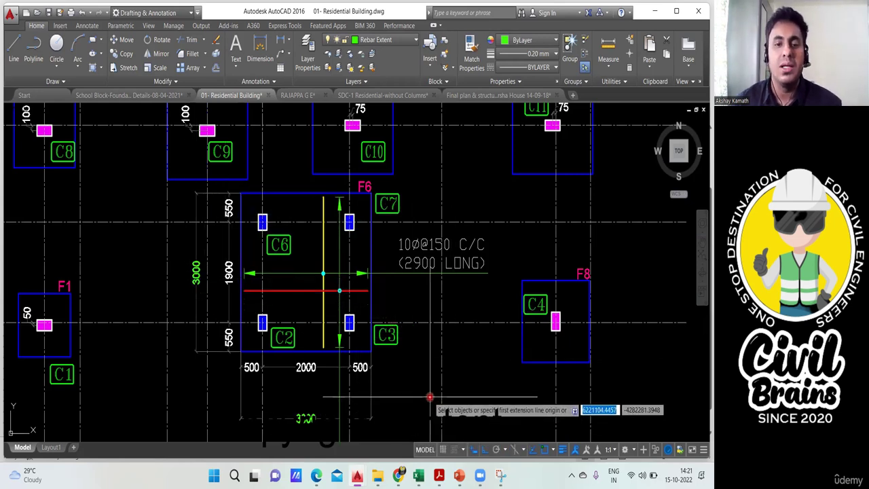
pyautogui.press('Escape')
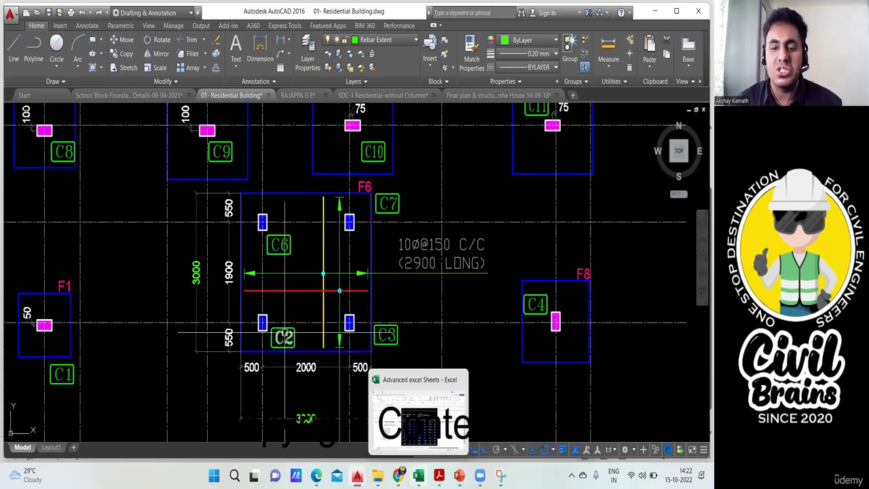
# - Return to Excel, complete B22 as "F6- 3000 X 3000 X 500", and delete the footing schedule picture covering the sheet
pyautogui.click(418, 475)
pyautogui.click(133, 345)
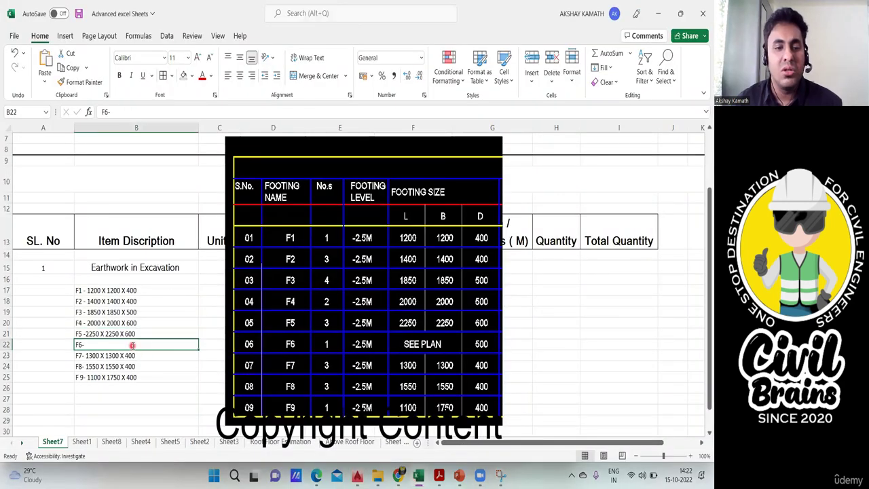
pyautogui.doubleClick(132, 345)
pyautogui.write('300')
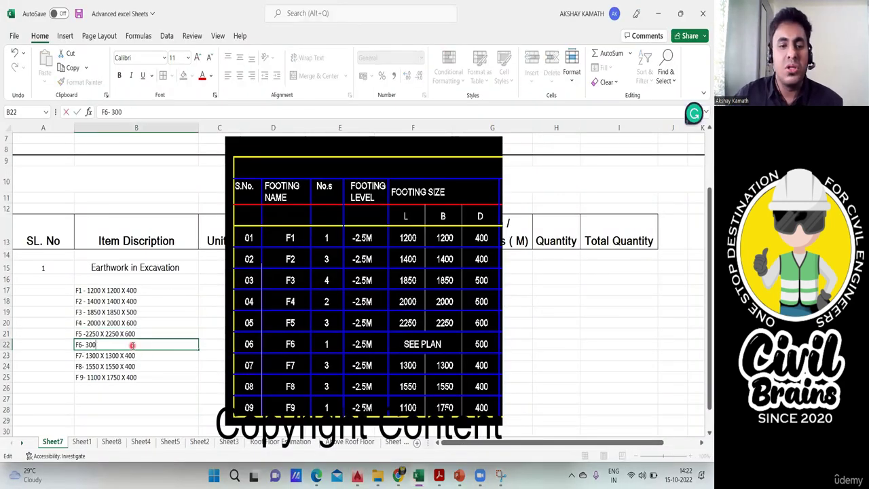
pyautogui.write('0 X 3000 X')
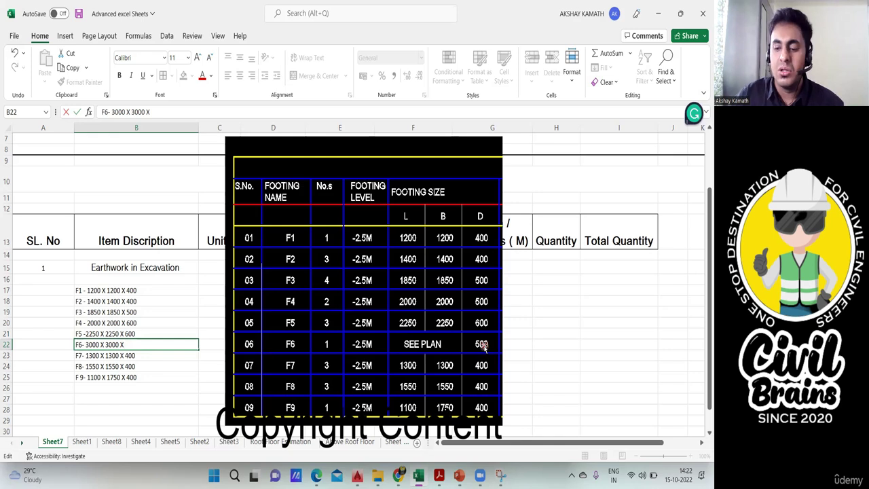
pyautogui.write('5000')
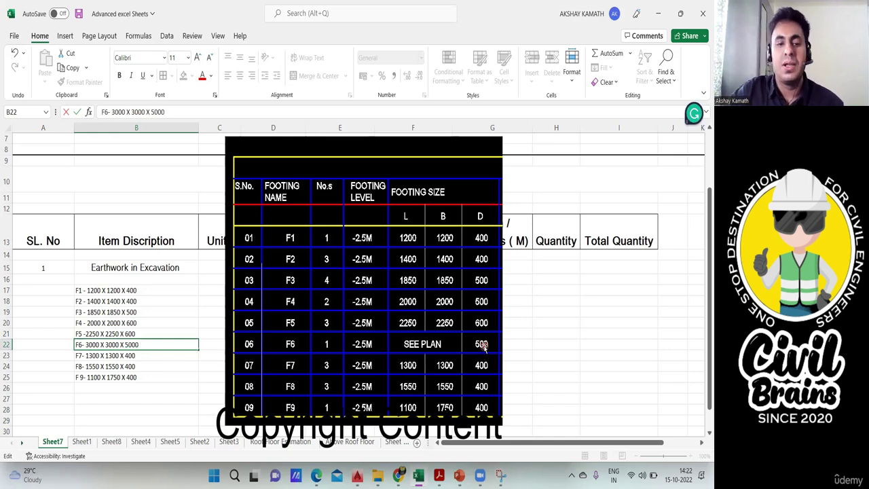
pyautogui.click(603, 336)
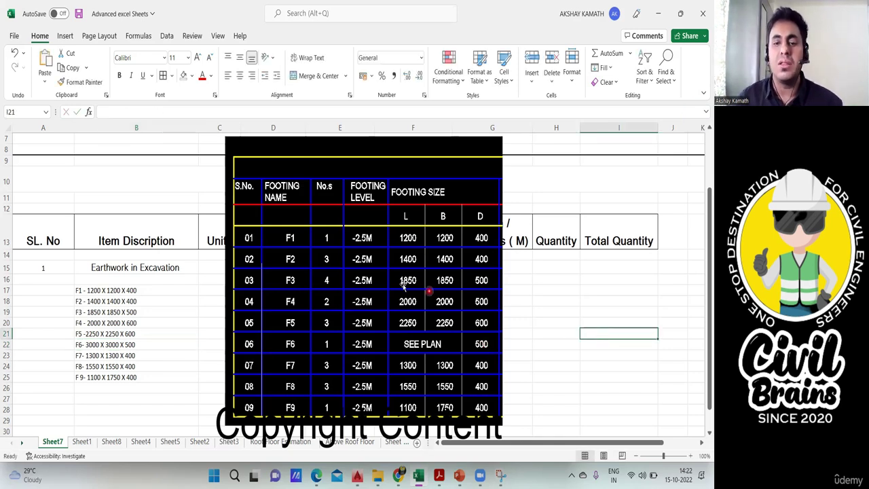
pyautogui.click(384, 264)
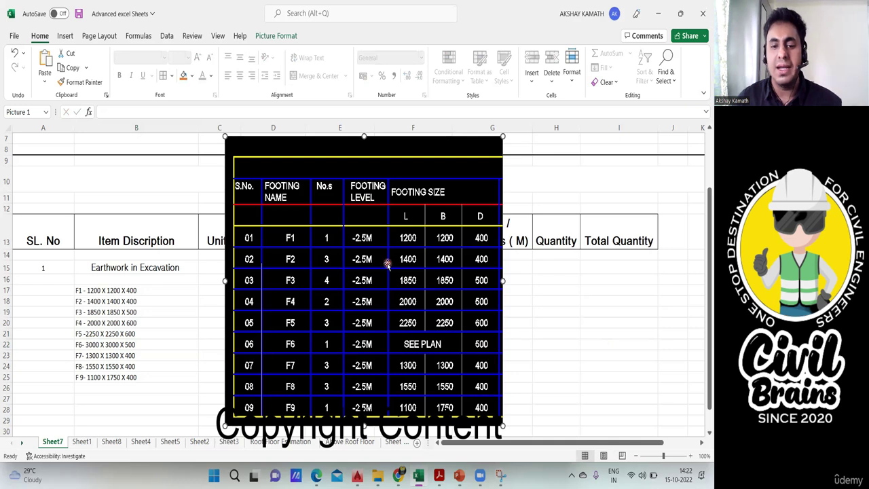
pyautogui.press('Delete')
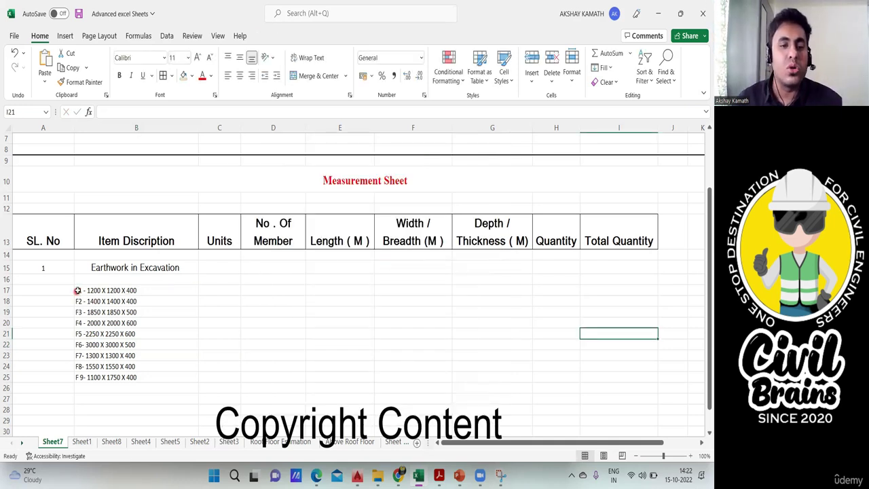
# - Format the footing descriptions in B17:B25 as centred, bold Baskerville Old Face text at size 12
pyautogui.moveTo(77, 291); pyautogui.dragTo(138, 377)
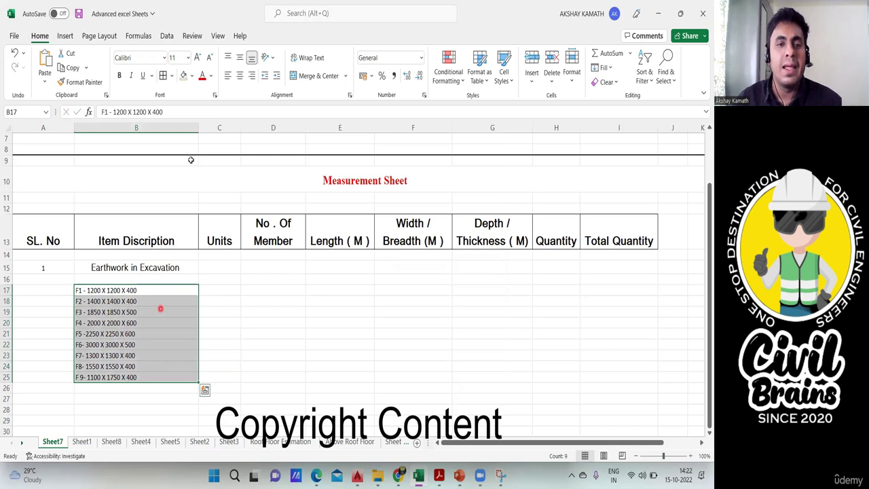
pyautogui.click(242, 78)
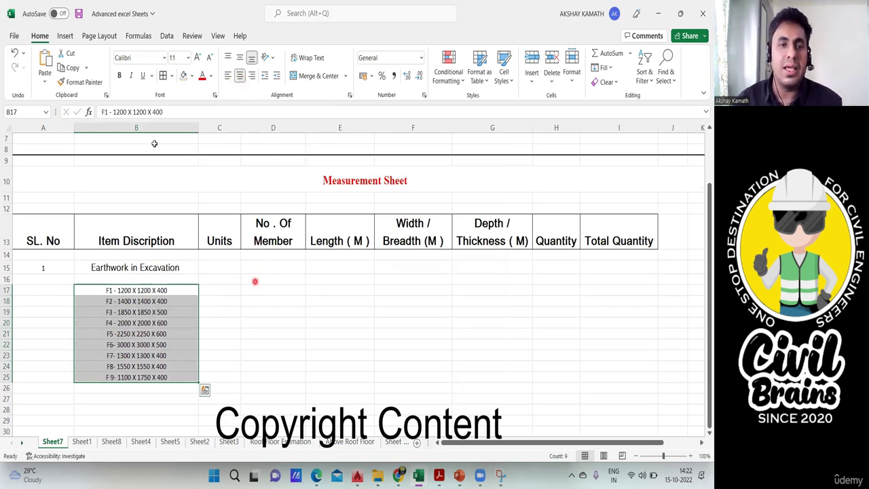
pyautogui.click(119, 75)
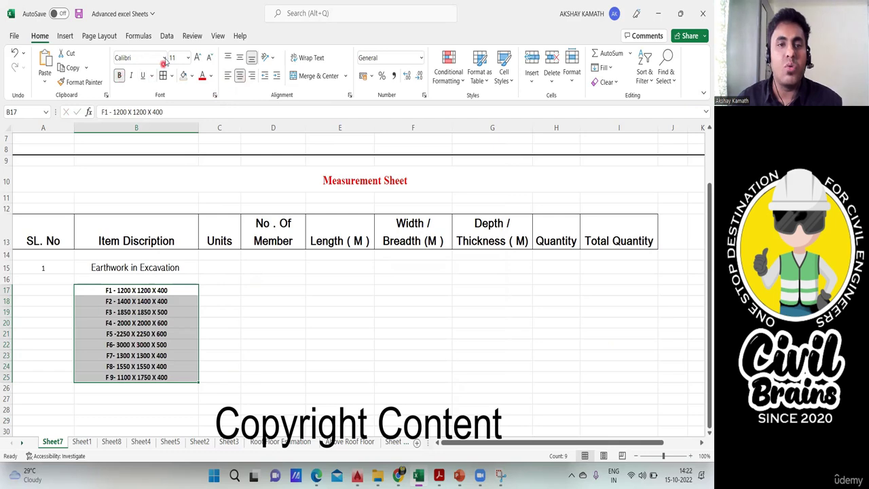
pyautogui.click(165, 58)
pyautogui.scroll(-6, 173, 264)
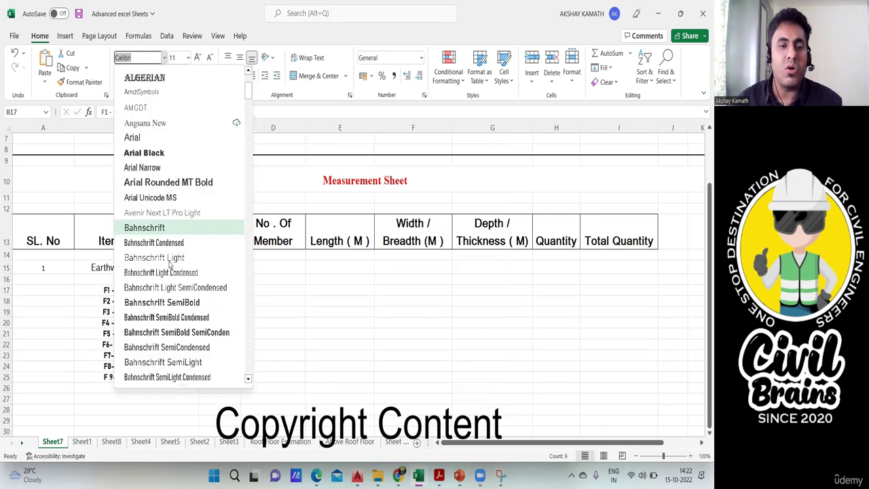
pyautogui.scroll(-2, 177, 275)
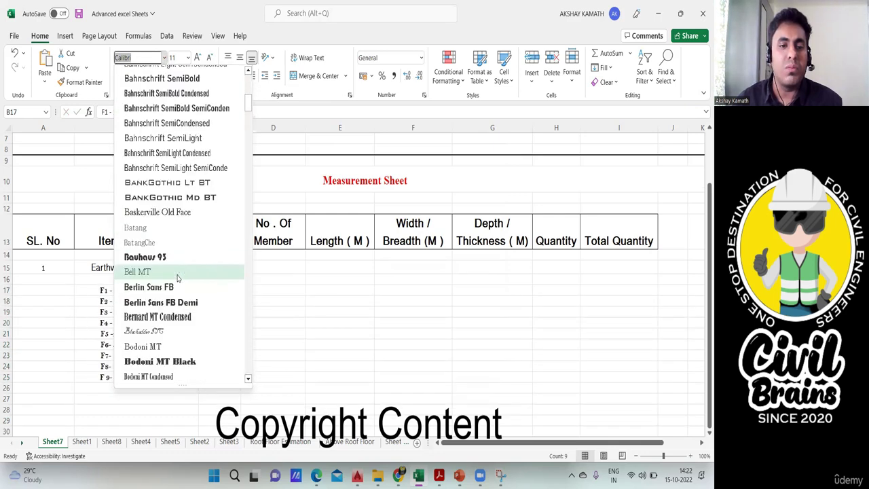
pyautogui.click(158, 208)
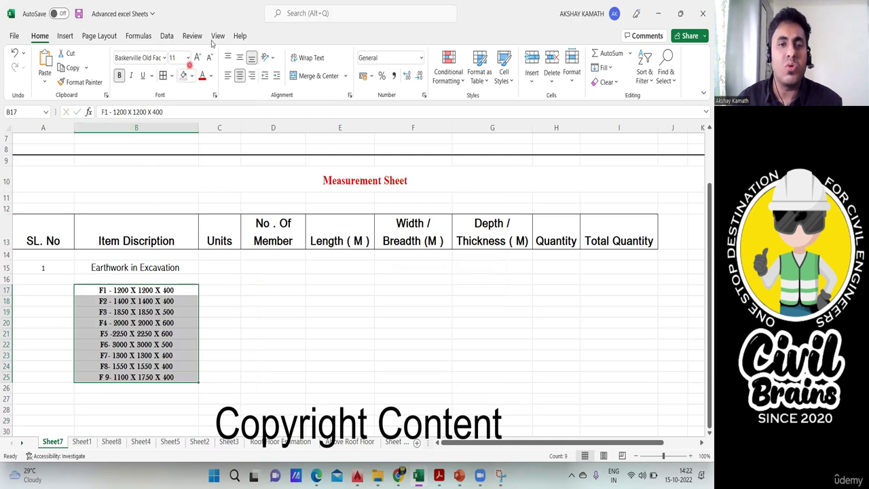
pyautogui.click(196, 58)
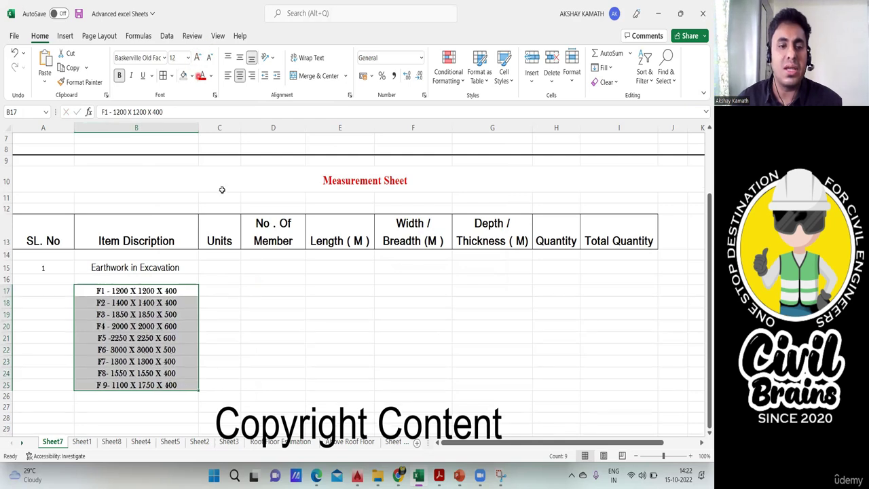
pyautogui.click(258, 302)
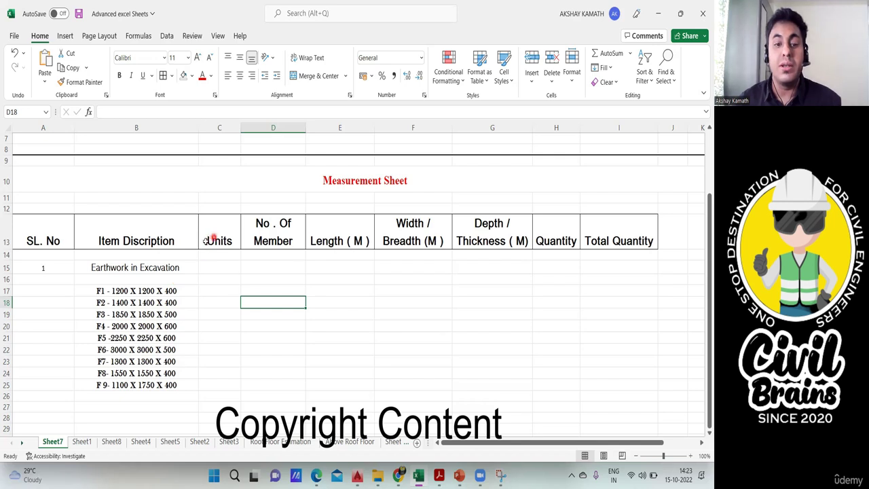
# - Enter the unit "CUM / M^3" for footing F1 in C17
pyautogui.click(220, 292)
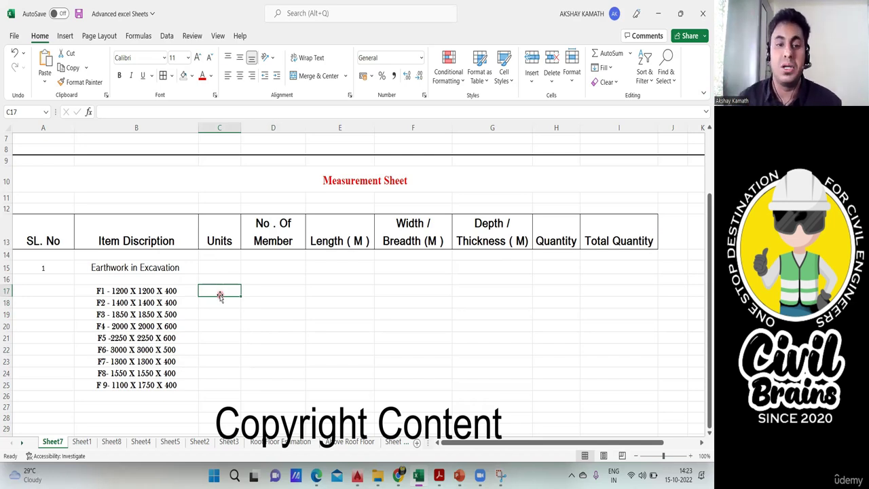
pyautogui.doubleClick(212, 290)
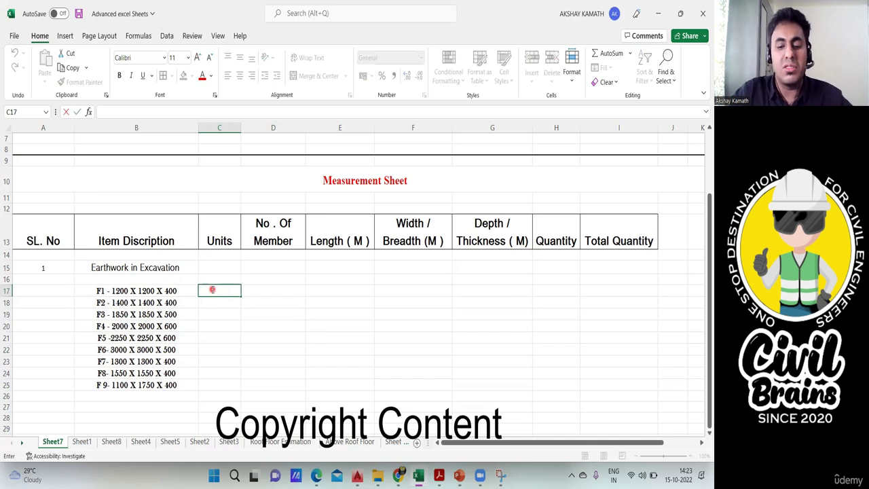
pyautogui.write('CUM / M3')
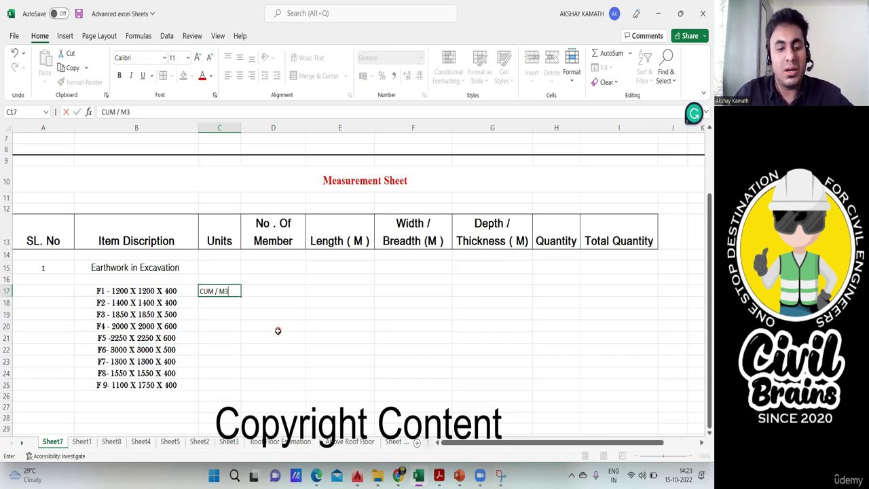
pyautogui.press('BackSpace')
pyautogui.write('#')
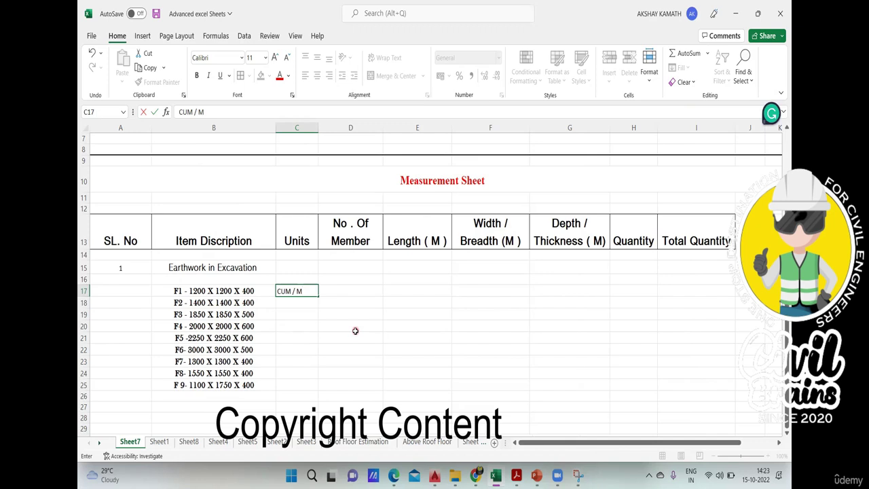
pyautogui.write('#')
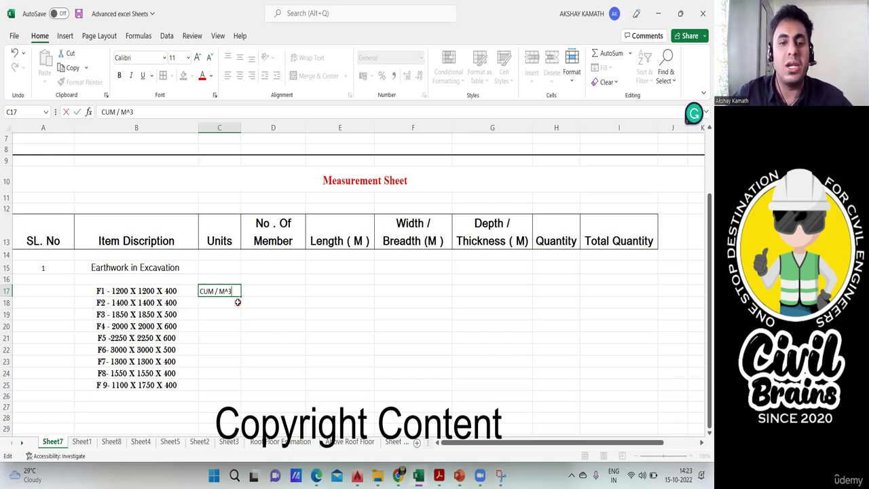
pyautogui.click(264, 314)
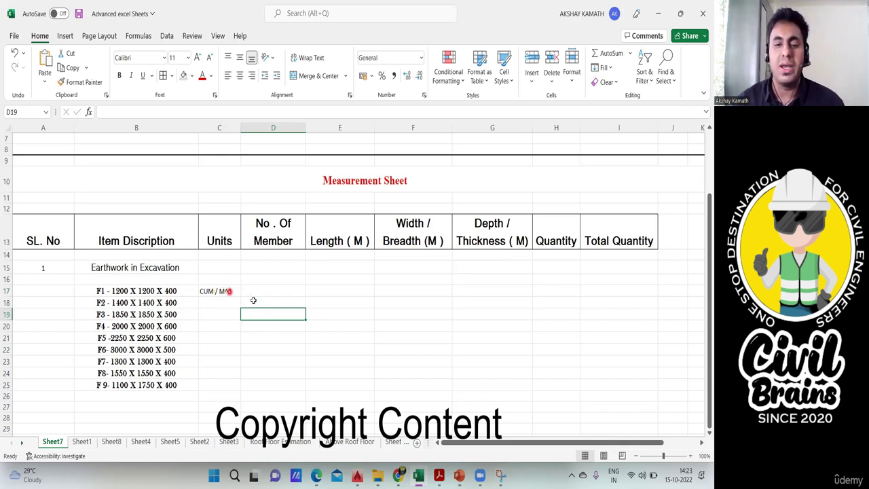
pyautogui.click(259, 327)
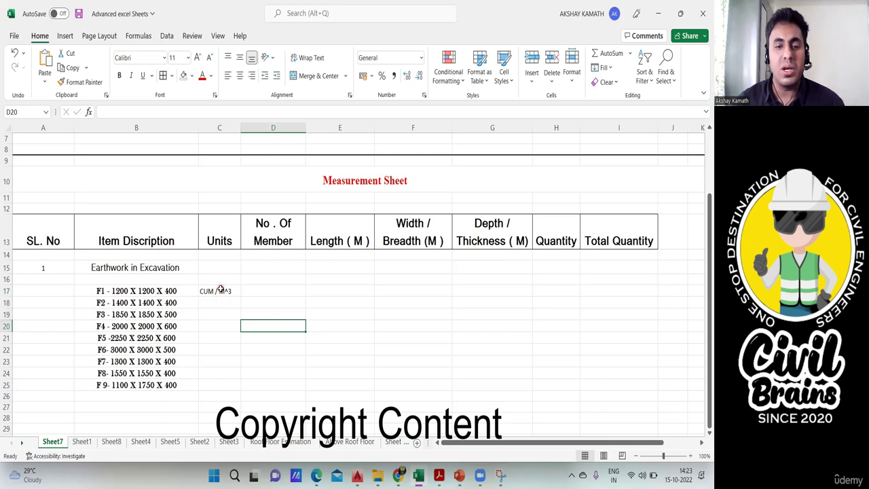
# - Shorten the unit for footing F1 in C17 to "CUM"
pyautogui.click(224, 291)
pyautogui.doubleClick(233, 290)
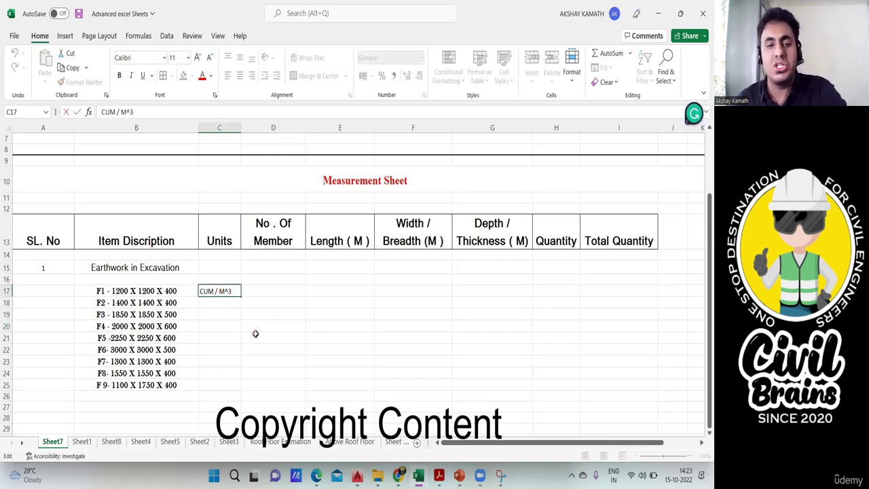
pyautogui.press('BackSpace')
pyautogui.press('BackSpace')
pyautogui.press('BackSpace')
pyautogui.click(256, 332)
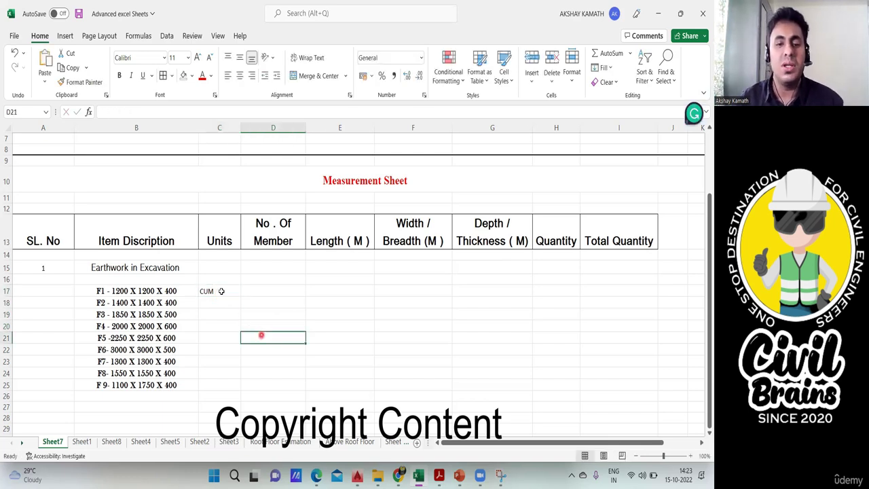
# - Fill the CUM unit from C17 down to C25 to cover footings F2 to F9
pyautogui.click(234, 293)
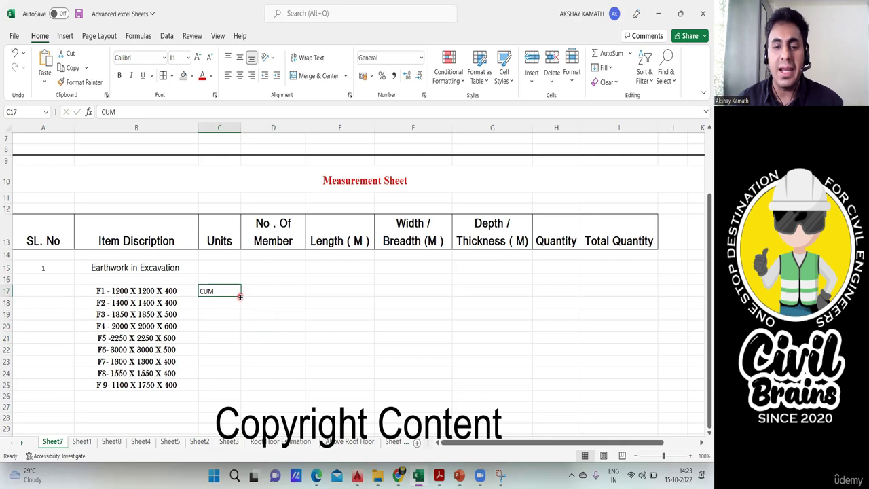
pyautogui.moveTo(240, 296); pyautogui.dragTo(239, 378)
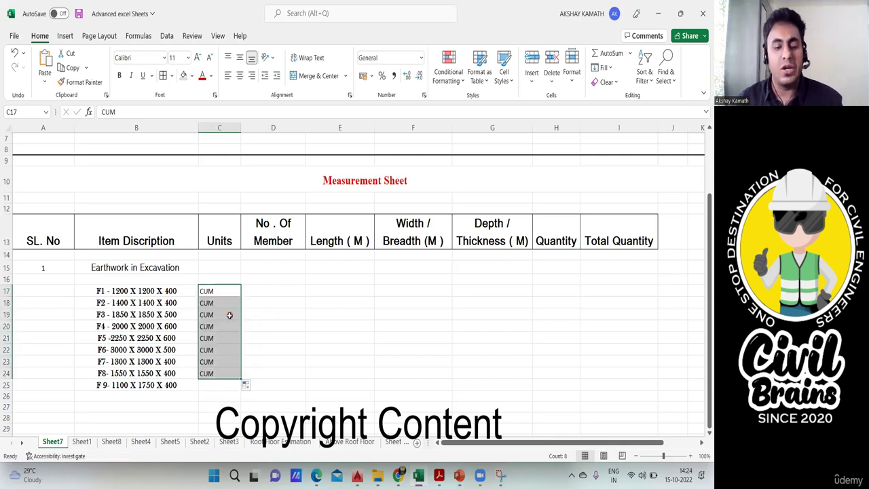
pyautogui.hotkey('ctrl', 'z')
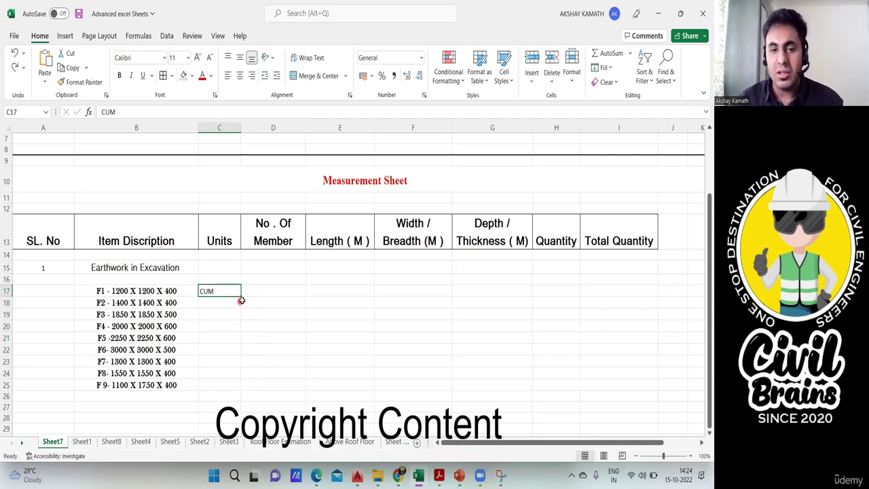
pyautogui.moveTo(241, 298); pyautogui.dragTo(241, 386)
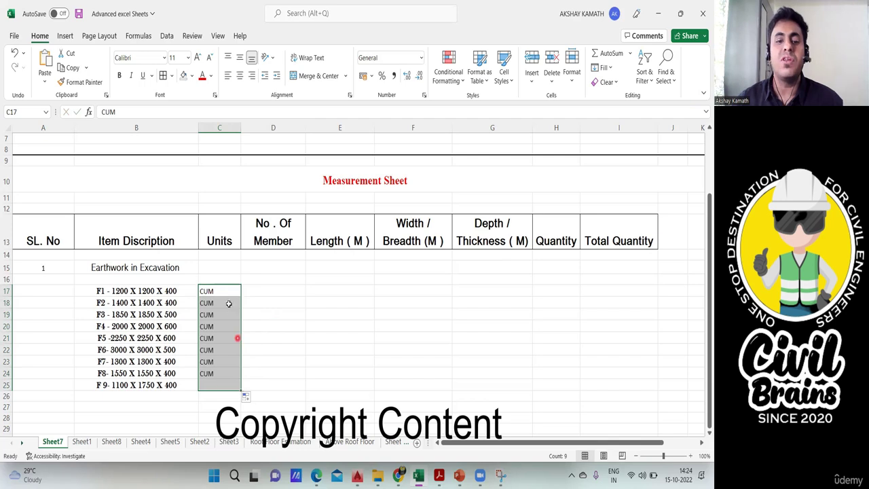
pyautogui.click(269, 329)
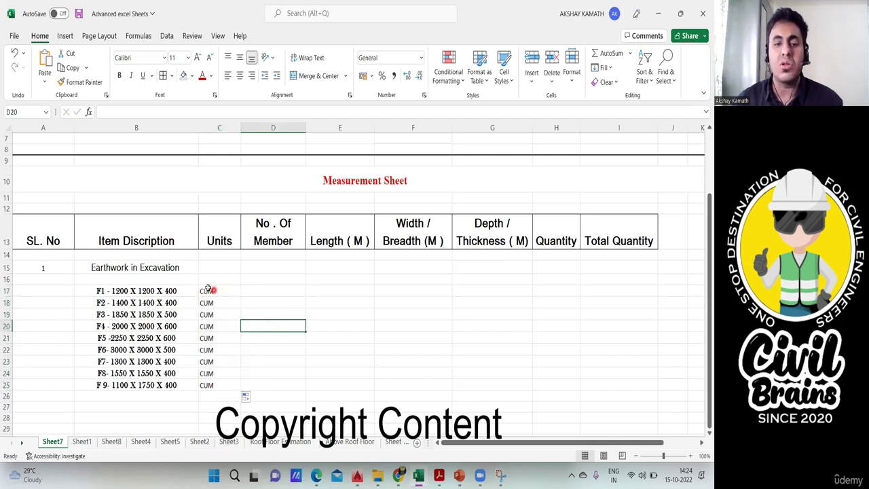
# - Centre the CUM units in C17:C25 horizontally
pyautogui.moveTo(216, 291); pyautogui.dragTo(217, 385)
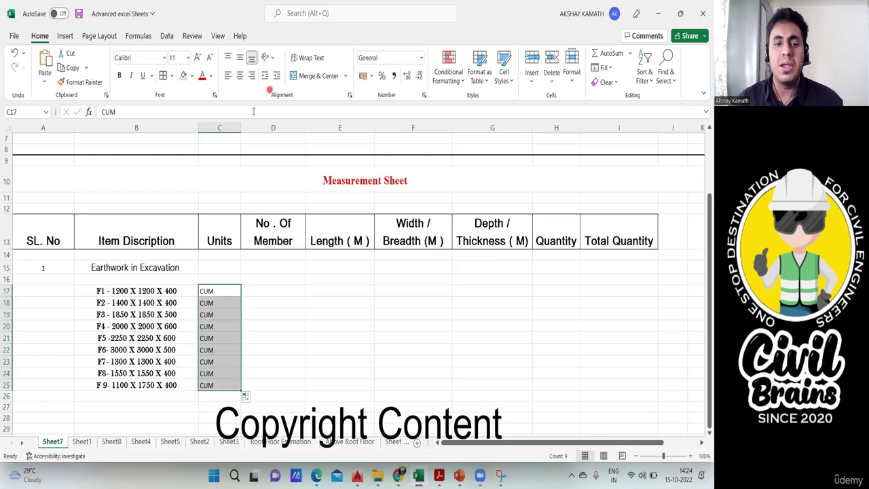
pyautogui.click(240, 75)
pyautogui.click(254, 336)
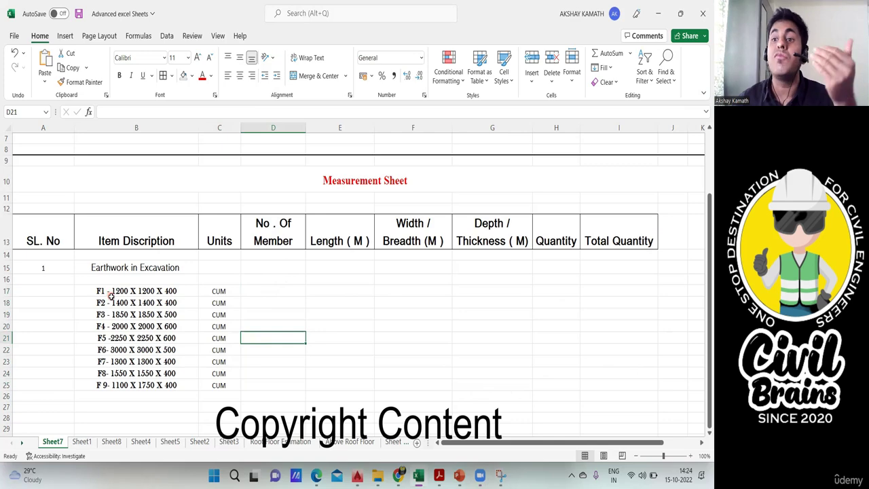
# - Switch to the residential building drawing in AutoCAD and read the number of each footing F1 to F9 in the Schedule of Footing
pyautogui.click(357, 475)
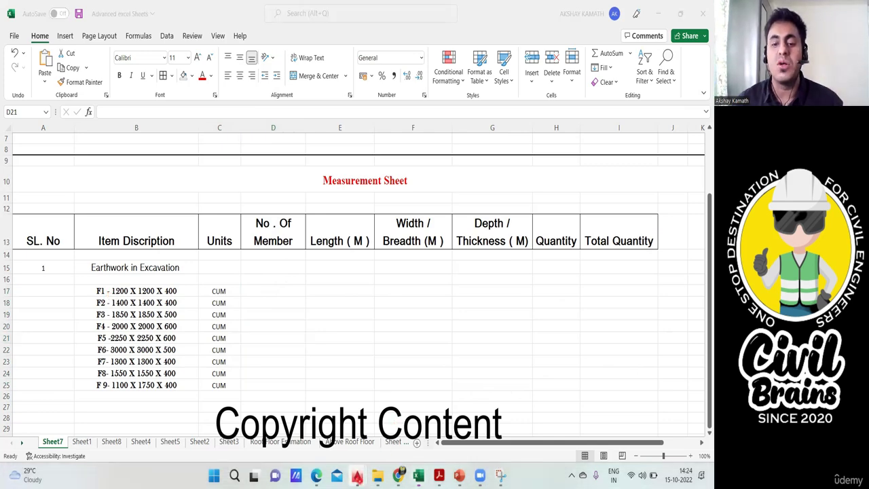
pyautogui.click(273, 431)
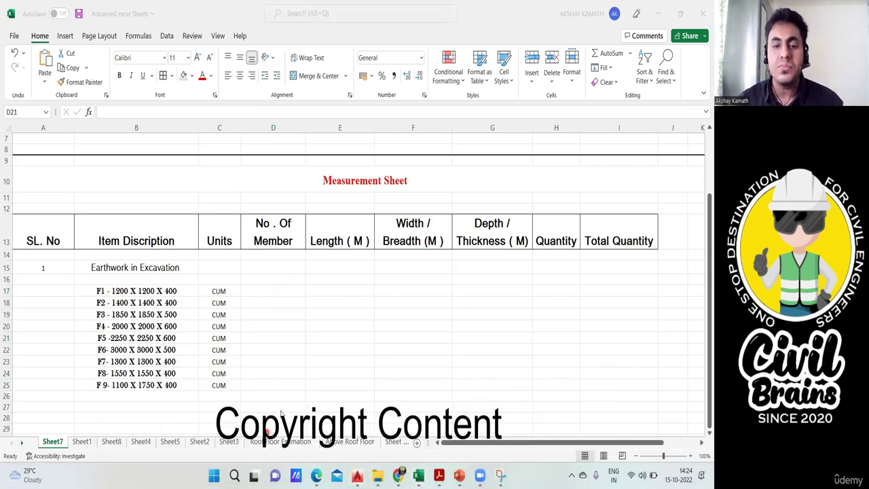
pyautogui.scroll(-6, 281, 405)
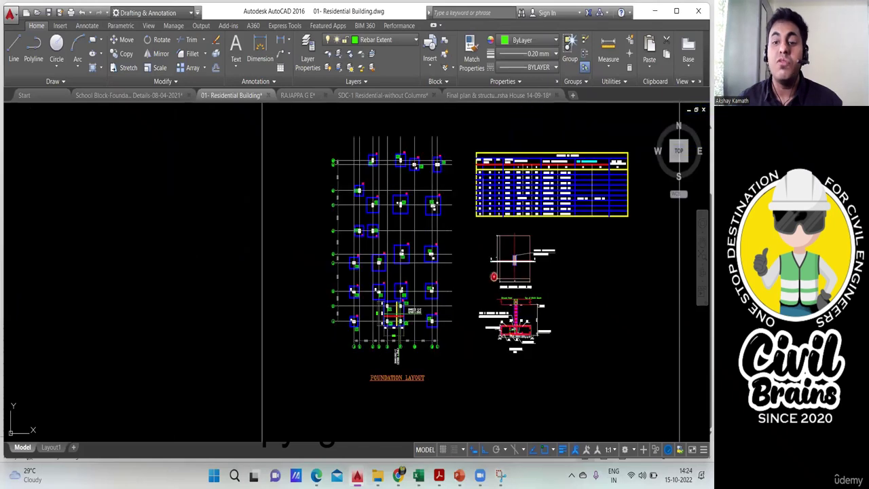
pyautogui.moveTo(537, 231); pyautogui.dragTo(424, 277, button='middle')
pyautogui.scroll(6, 428, 230)
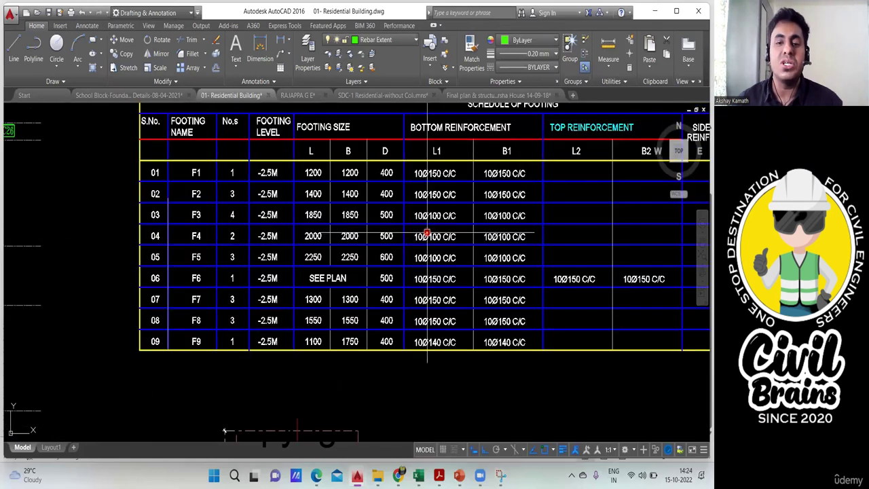
pyautogui.moveTo(292, 206); pyautogui.dragTo(291, 228, button='middle')
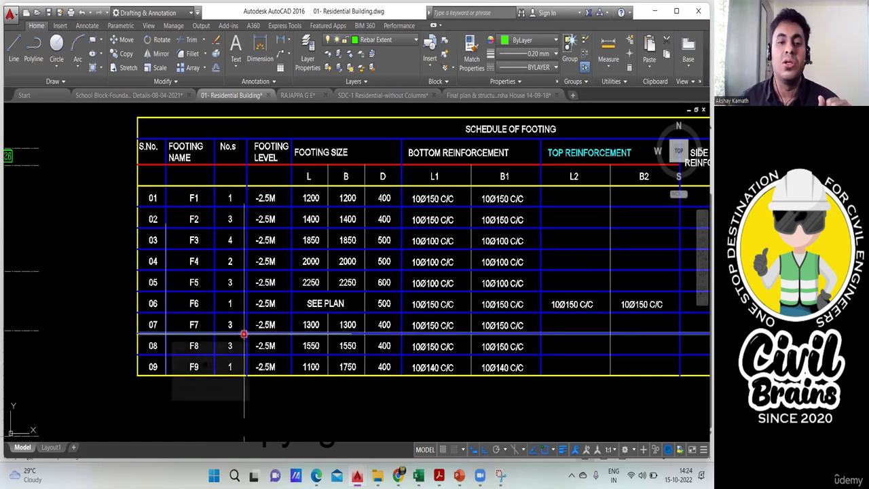
pyautogui.moveTo(260, 289); pyautogui.dragTo(207, 301, button='middle')
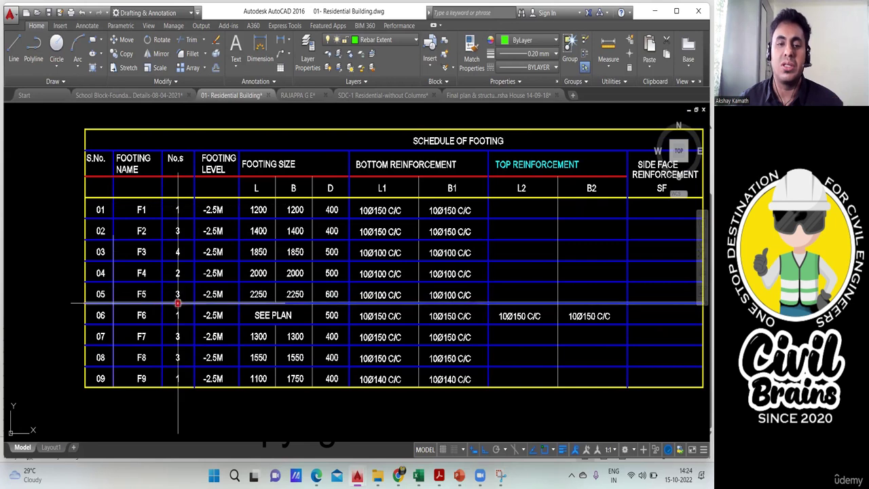
# - Examine the whole foundation layout from grid line 10 down to grid line 1 to see how footings F1 to F9 are distributed
pyautogui.scroll(-8, 180, 305)
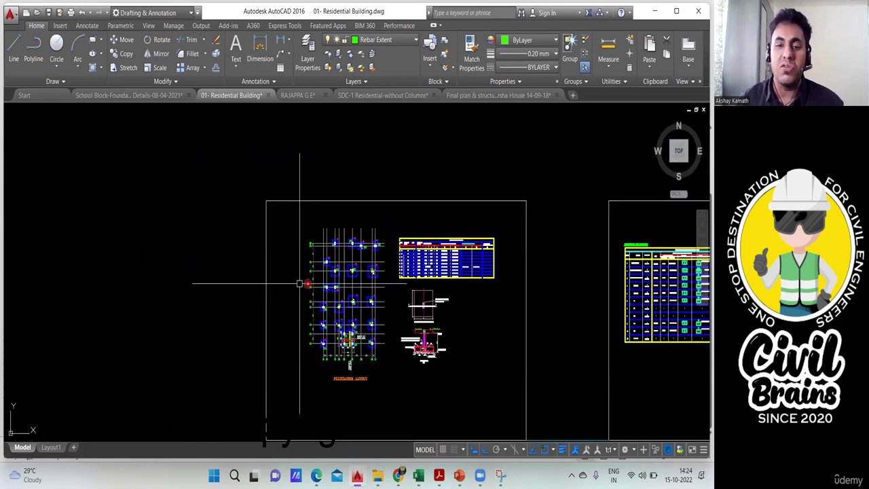
pyautogui.scroll(8, 299, 284)
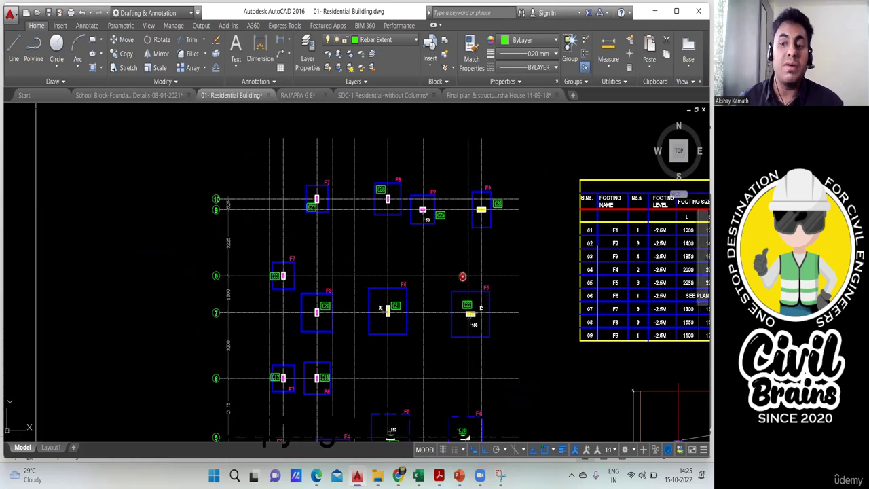
pyautogui.moveTo(462, 277); pyautogui.dragTo(383, 192, button='middle')
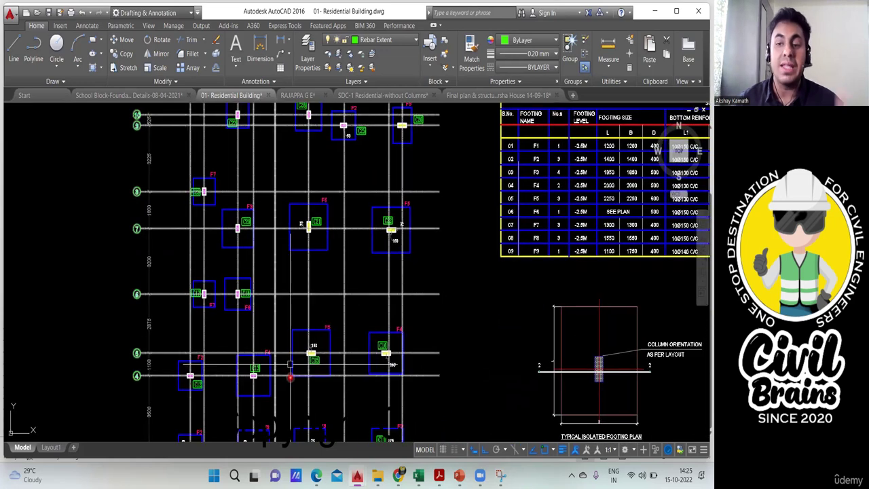
pyautogui.moveTo(289, 366); pyautogui.dragTo(324, 239, button='middle')
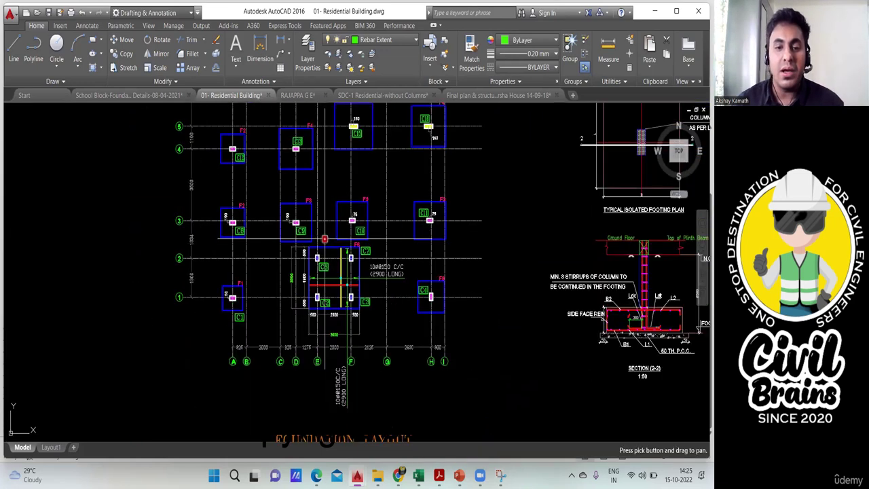
pyautogui.moveTo(363, 281); pyautogui.dragTo(316, 304, button='middle')
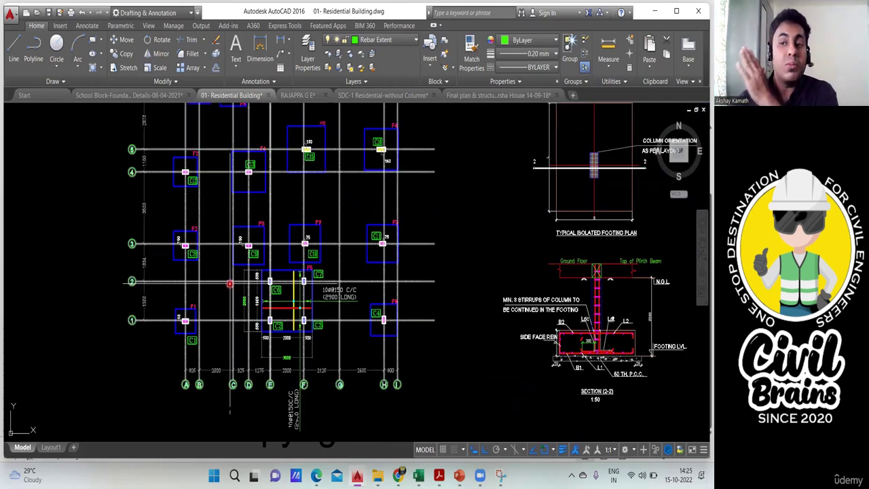
pyautogui.click(234, 289)
pyautogui.click(153, 353)
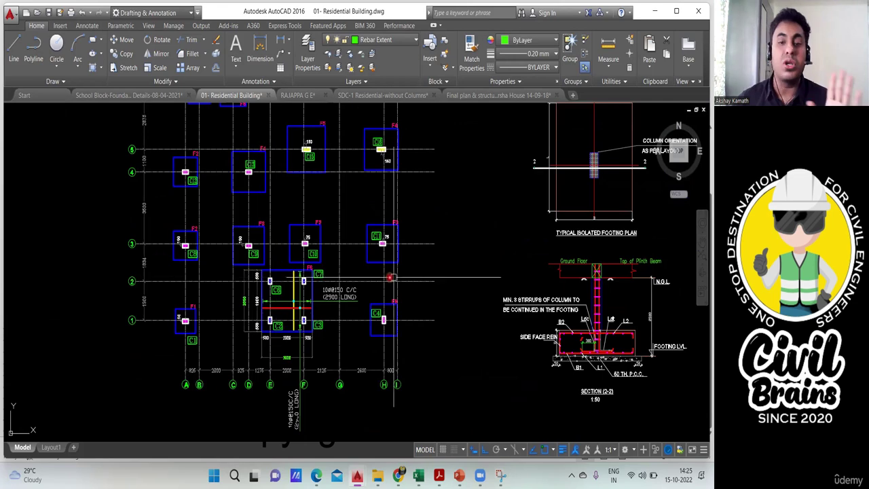
pyautogui.moveTo(361, 209); pyautogui.dragTo(327, 377, button='middle')
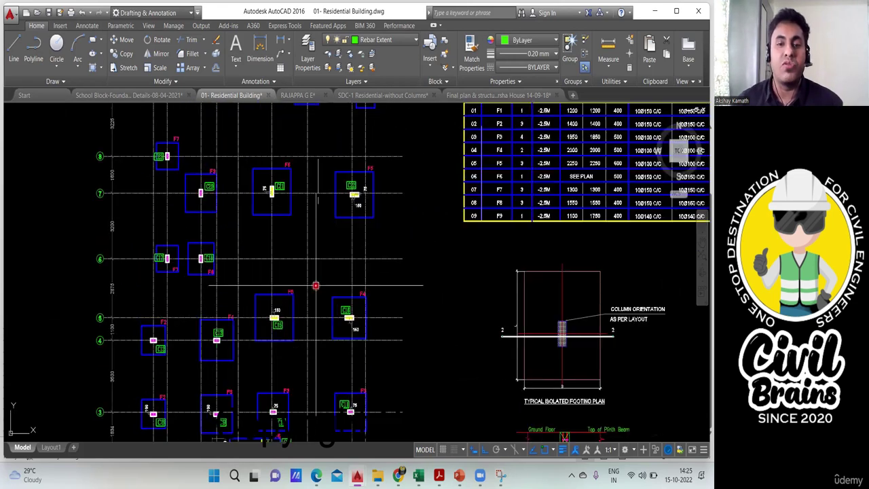
pyautogui.moveTo(288, 200); pyautogui.dragTo(347, 129, button='middle')
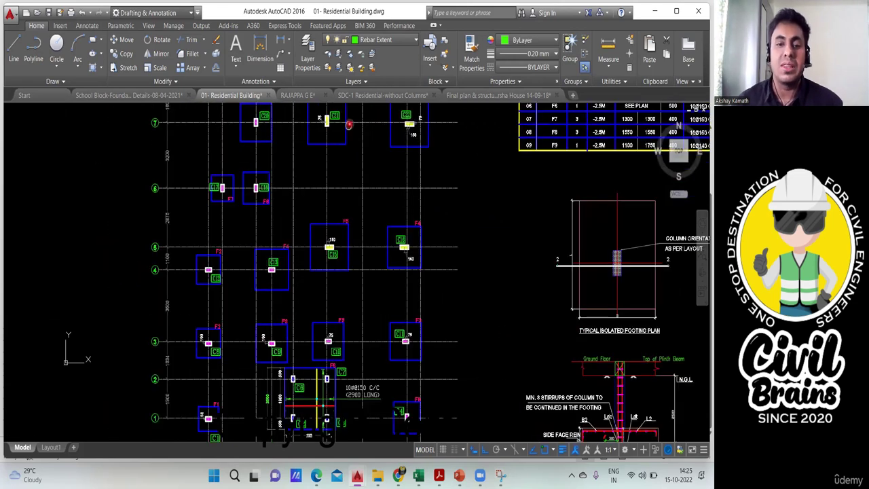
pyautogui.moveTo(277, 313); pyautogui.dragTo(283, 178, button='middle')
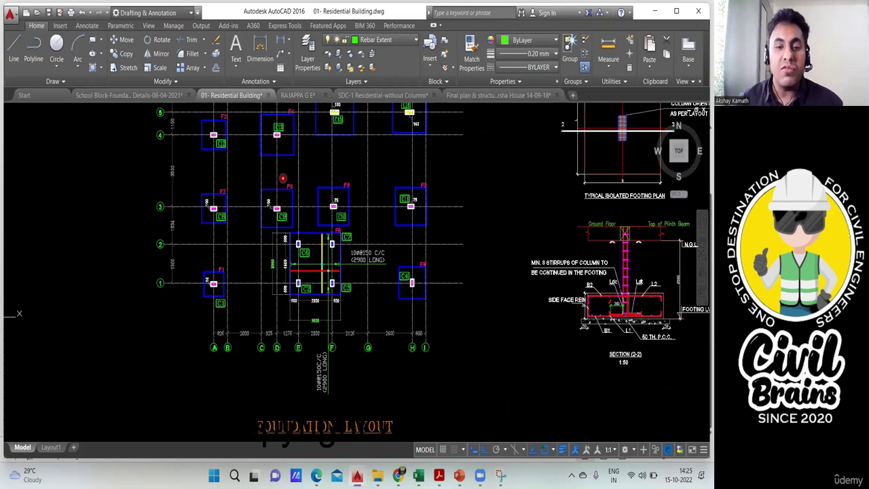
pyautogui.moveTo(218, 286); pyautogui.dragTo(217, 286, button='middle')
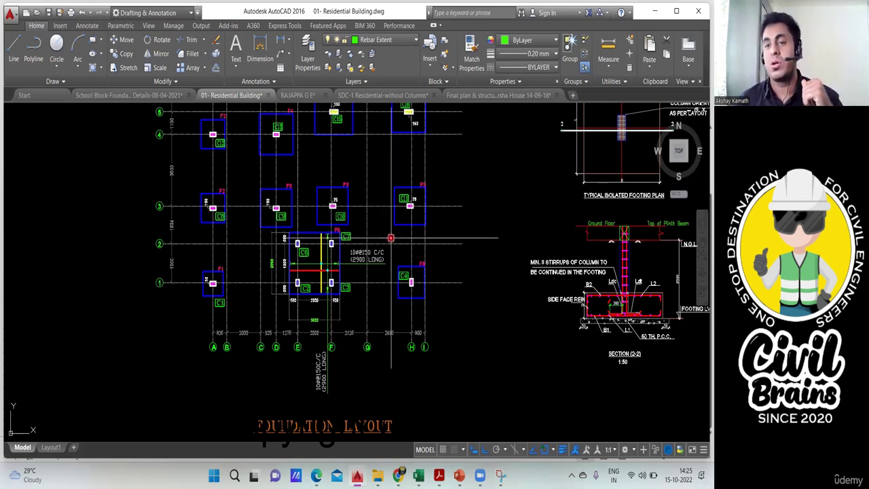
# - Scan the foundation layout from grid line 10 down to grid line 1 and count the footings labelled F1
pyautogui.moveTo(428, 135); pyautogui.dragTo(400, 268, button='middle')
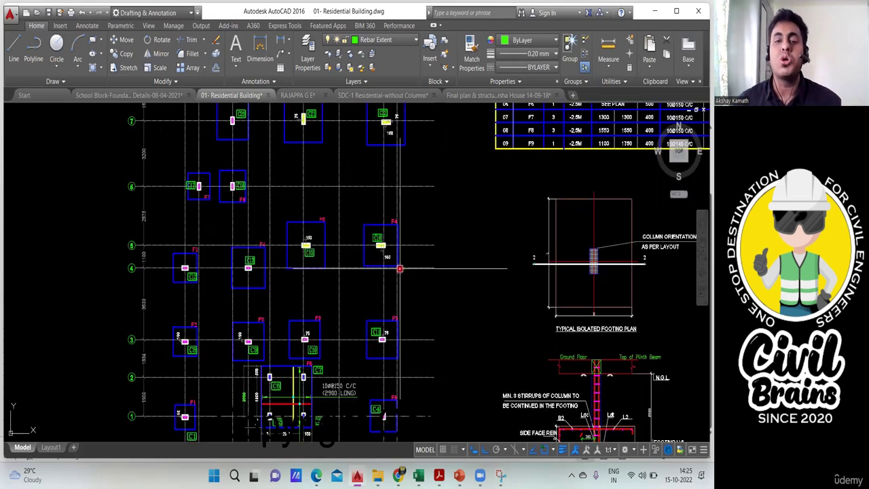
pyautogui.scroll(-3, 400, 268)
pyautogui.moveTo(380, 156); pyautogui.dragTo(353, 306, button='middle')
pyautogui.scroll(3, 315, 284)
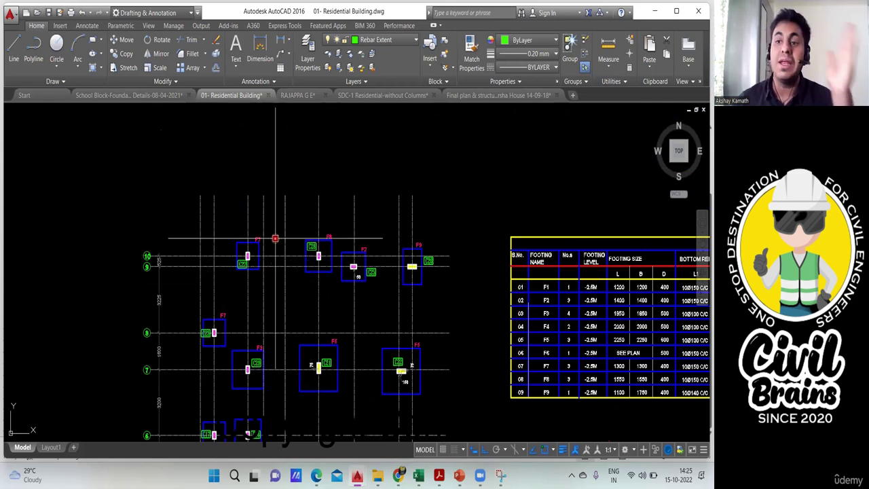
pyautogui.scroll(2, 275, 243)
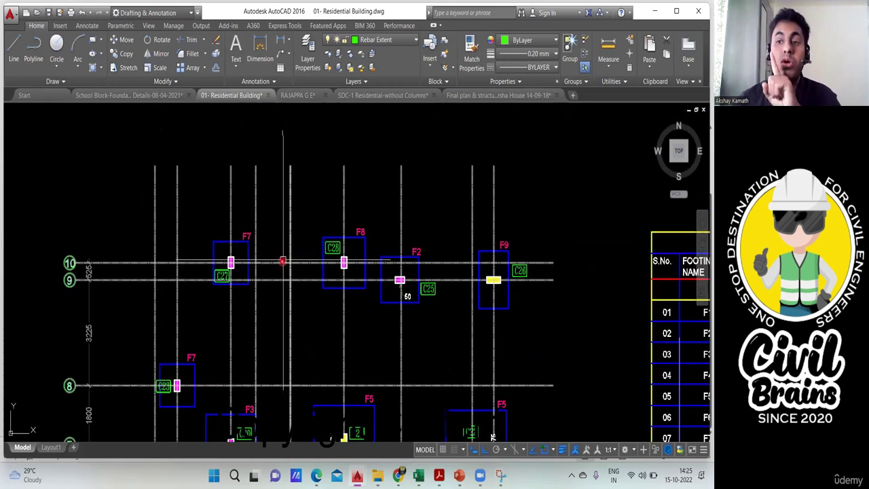
pyautogui.moveTo(283, 271); pyautogui.dragTo(272, 237, button='middle')
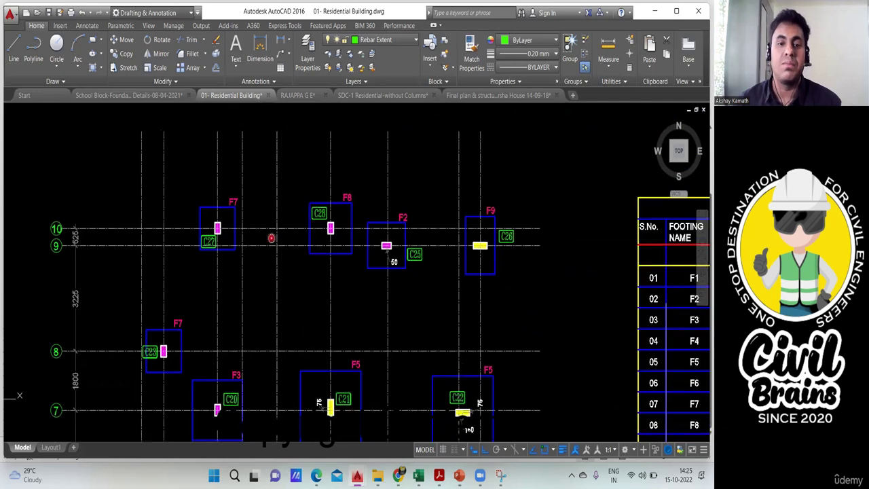
pyautogui.scroll(2, 243, 225)
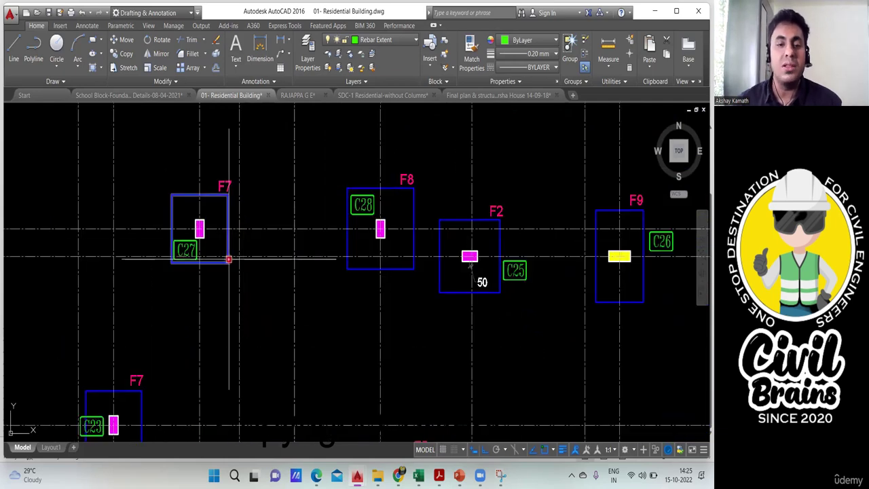
pyautogui.scroll(-2, 235, 251)
pyautogui.moveTo(241, 249); pyautogui.dragTo(172, 247, button='middle')
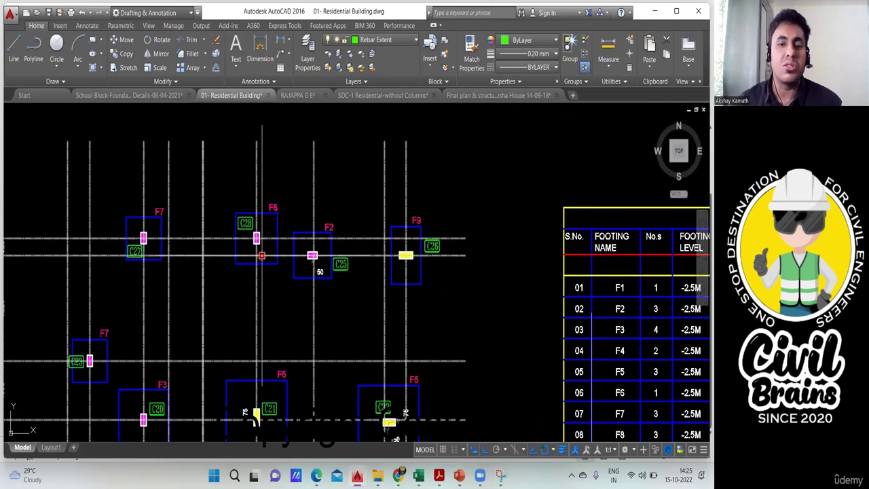
pyautogui.moveTo(261, 256)
pyautogui.mouseDown(button='middle')
pyautogui.moveTo(217, 233)
pyautogui.moveTo(264, 227)
pyautogui.moveTo(318, 185)
pyautogui.mouseUp(button='middle')
pyautogui.scroll(-2, 410, 187)
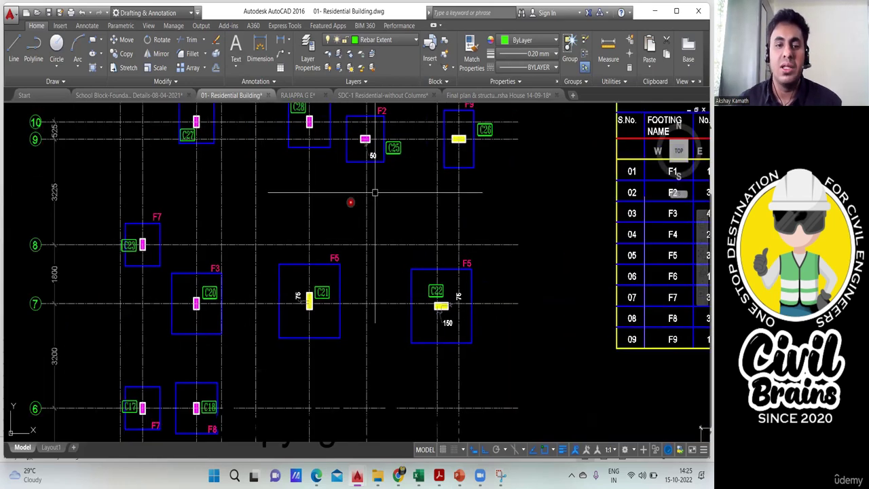
pyautogui.scroll(3, 373, 199)
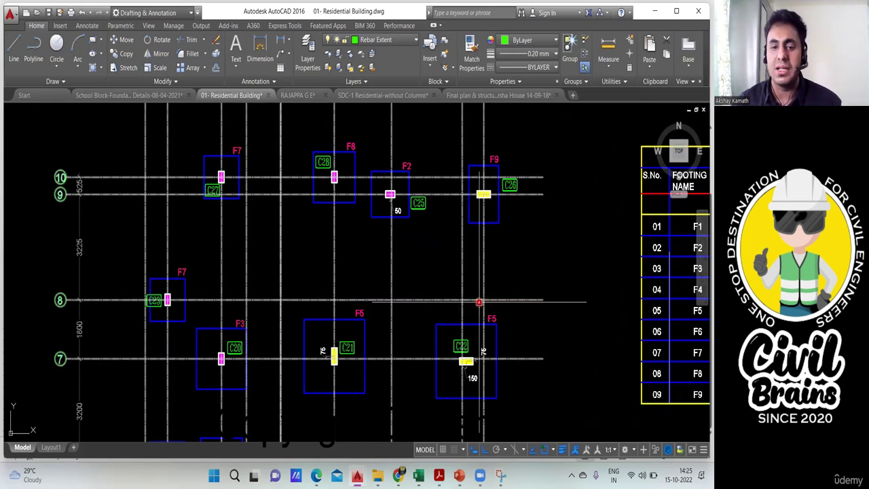
pyautogui.moveTo(390, 307)
pyautogui.mouseDown(button='middle')
pyautogui.moveTo(357, 252)
pyautogui.moveTo(333, 236)
pyautogui.mouseUp(button='middle')
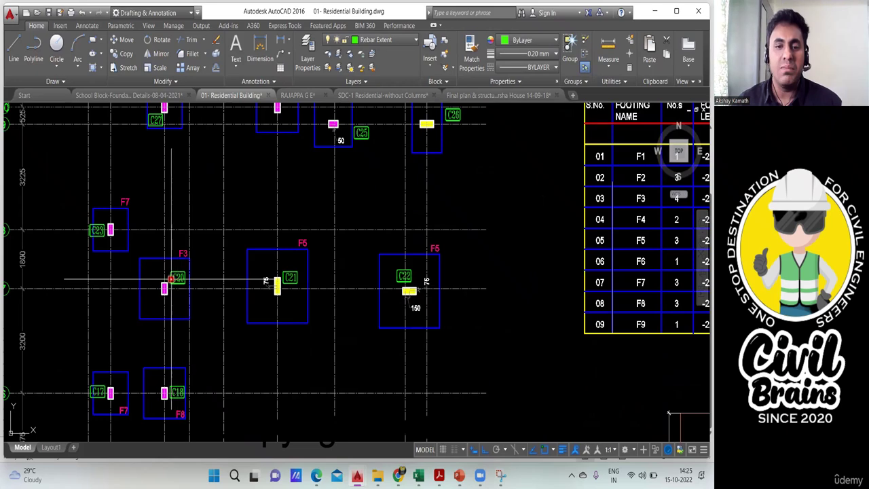
pyautogui.scroll(-4, 401, 176)
pyautogui.scroll(2, 425, 194)
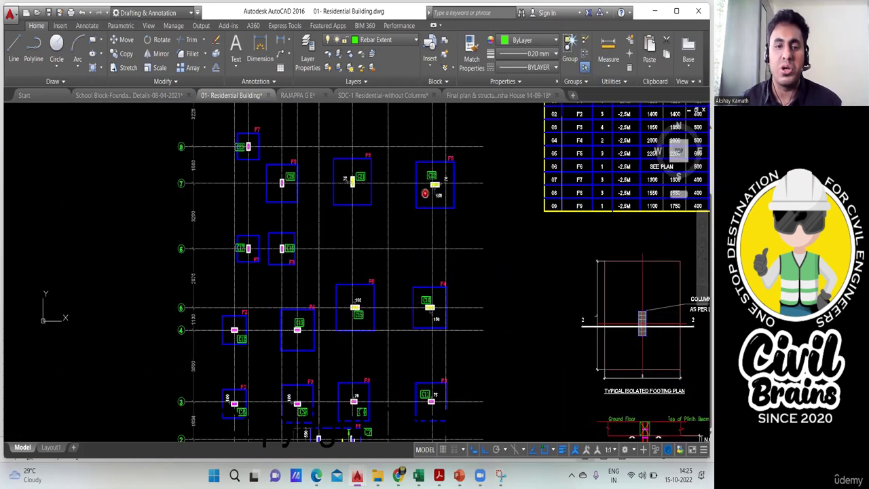
pyautogui.moveTo(373, 241); pyautogui.dragTo(358, 254, button='middle')
pyautogui.scroll(2, 358, 254)
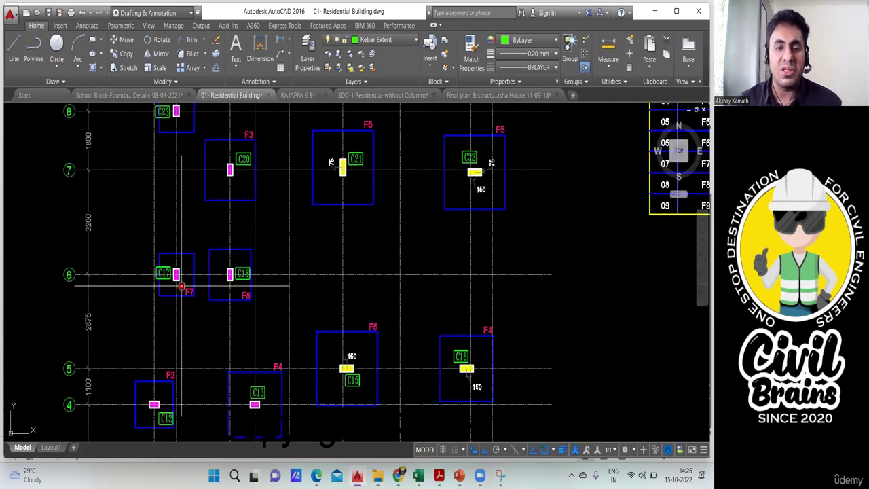
pyautogui.scroll(-2, 237, 309)
pyautogui.scroll(2, 223, 272)
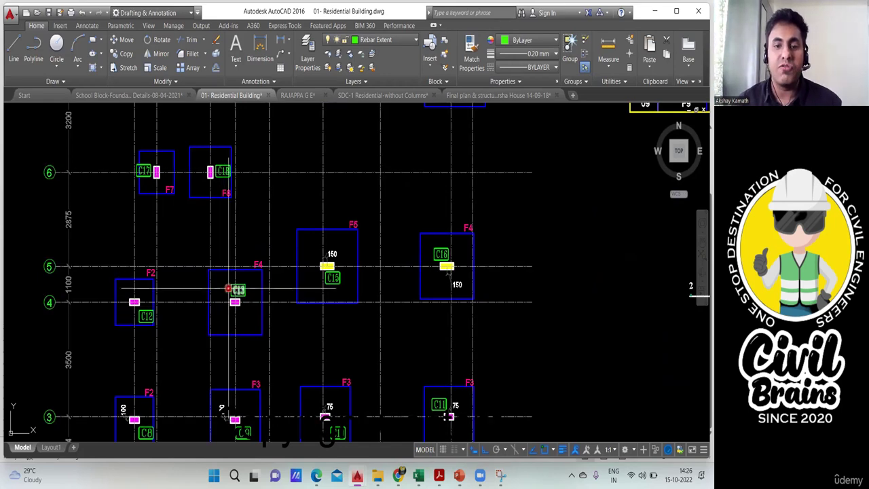
pyautogui.moveTo(465, 243); pyautogui.dragTo(456, 150, button='middle')
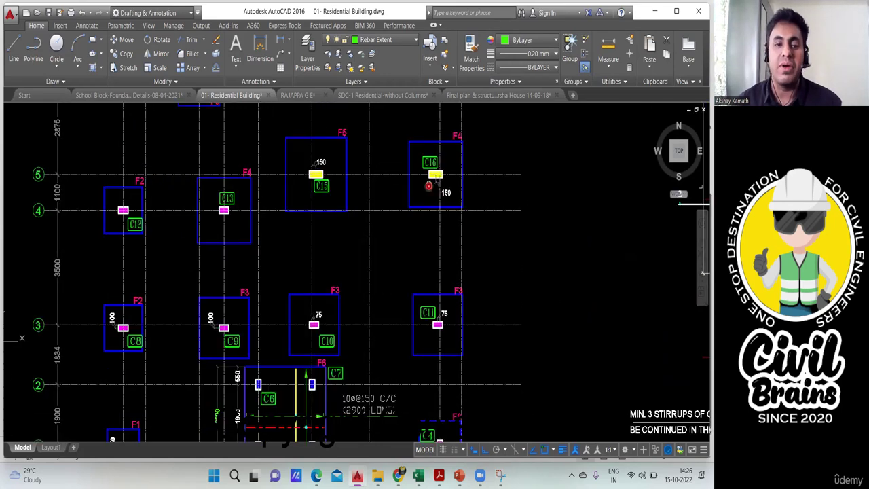
pyautogui.moveTo(412, 275); pyautogui.dragTo(407, 203, button='middle')
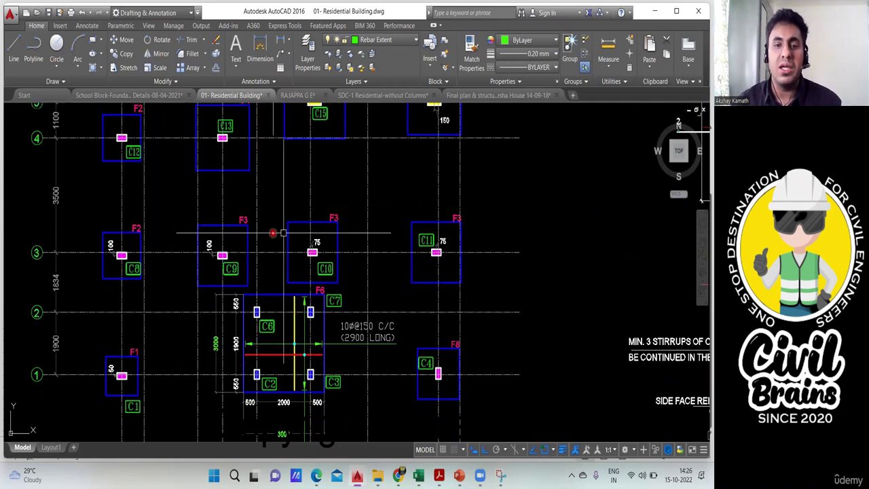
pyautogui.moveTo(433, 263); pyautogui.dragTo(456, 186, button='middle')
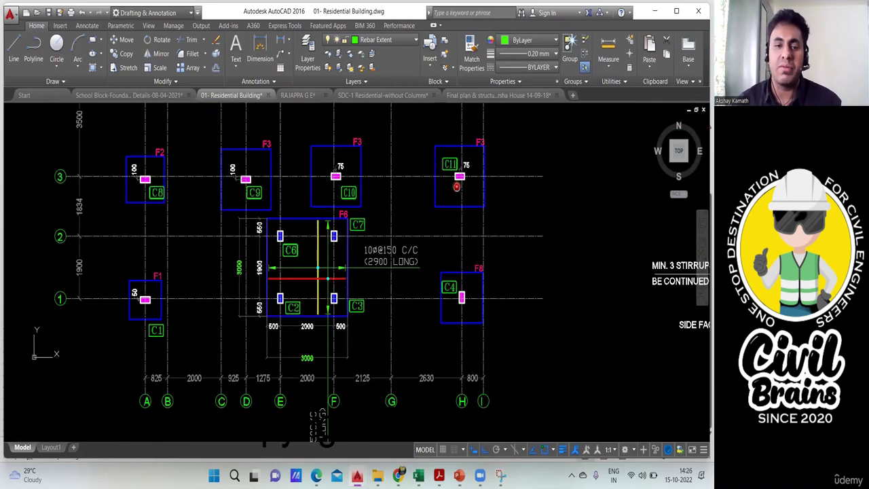
pyautogui.scroll(2, 204, 329)
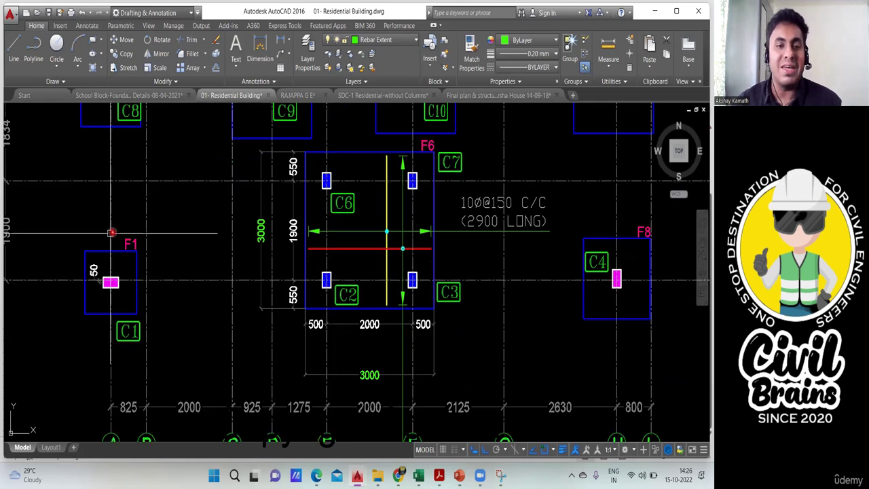
pyautogui.moveTo(122, 312); pyautogui.dragTo(72, 349, button='middle')
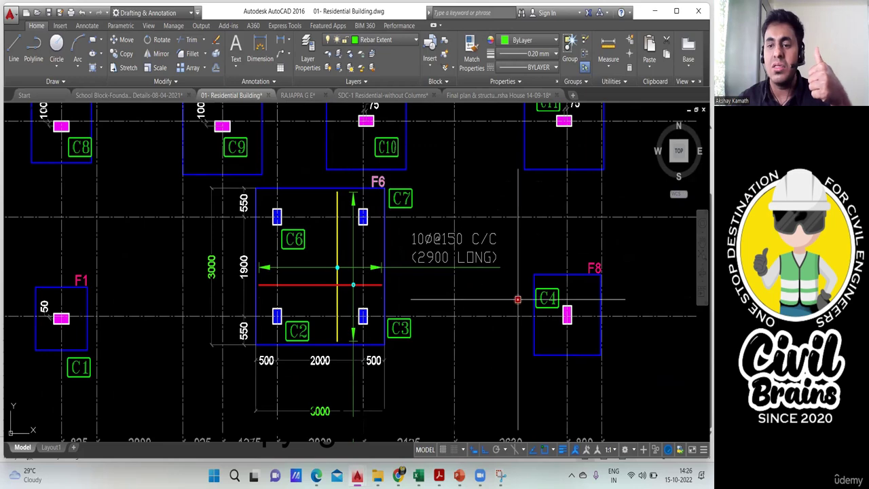
pyautogui.scroll(-4, 517, 300)
pyautogui.scroll(2, 448, 367)
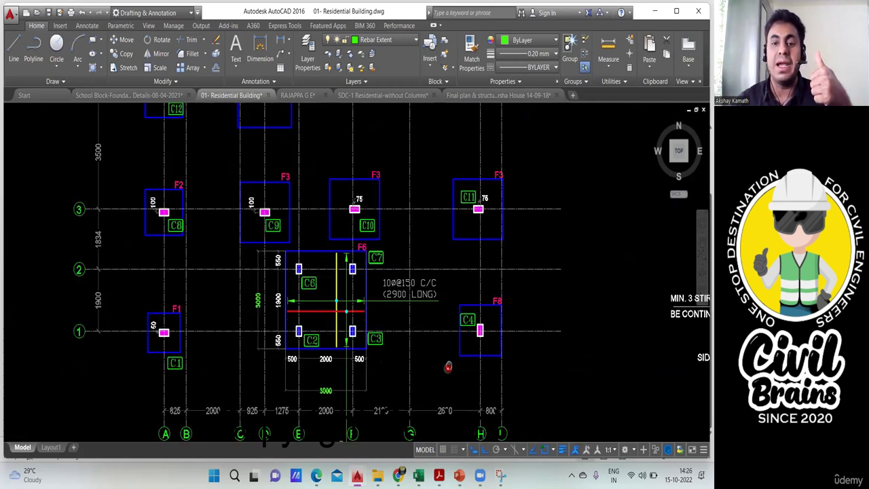
# - Check footing F1's number in the Schedule of Footing, and enter 1 as its No. of Member in D17 of the Excel measurement sheet
pyautogui.moveTo(449, 367); pyautogui.dragTo(437, 395, button='middle')
pyautogui.moveTo(513, 258)
pyautogui.mouseDown(button='middle')
pyautogui.moveTo(378, 389)
pyautogui.moveTo(301, 382)
pyautogui.moveTo(483, 286)
pyautogui.moveTo(339, 353)
pyautogui.moveTo(347, 235)
pyautogui.moveTo(362, 290)
pyautogui.mouseUp(button='middle')
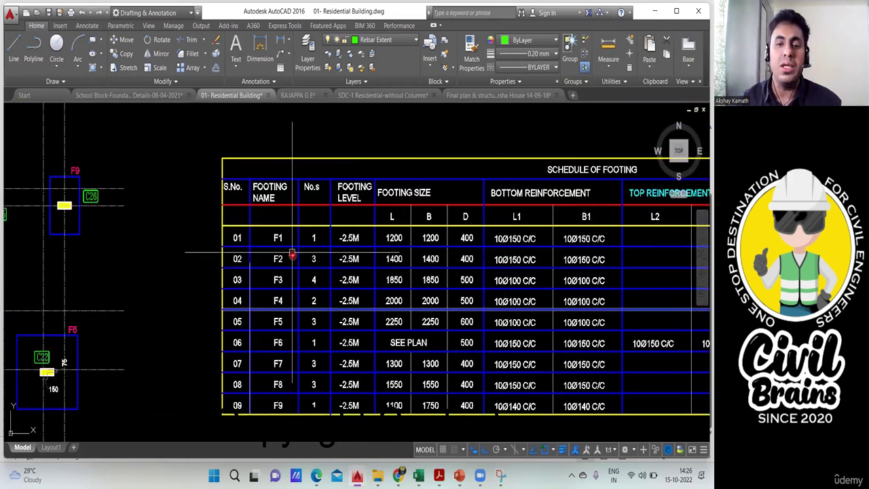
pyautogui.scroll(2, 292, 254)
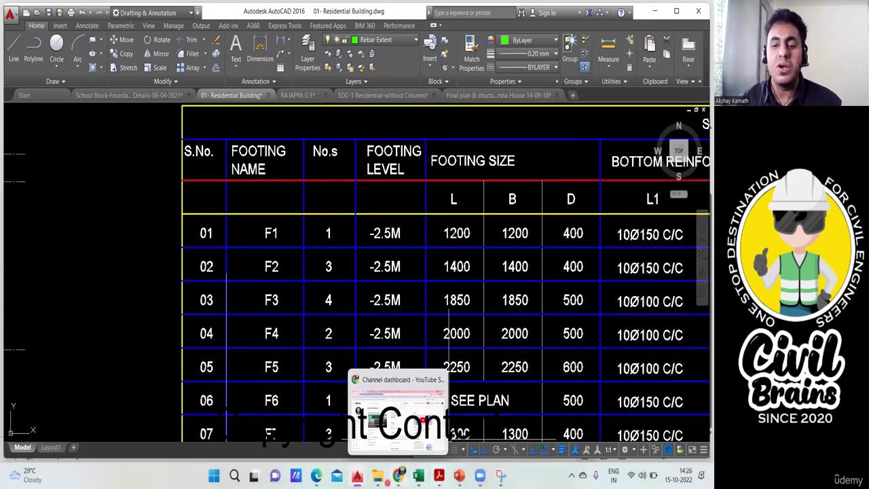
pyautogui.click(418, 475)
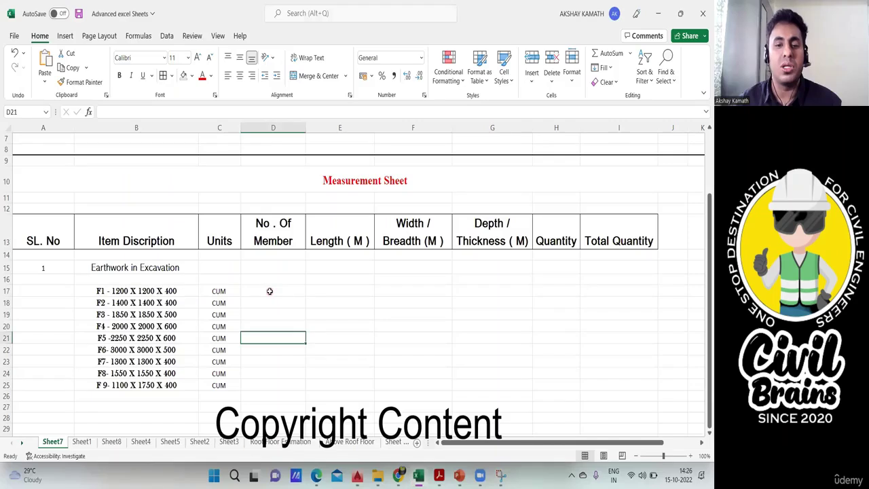
pyautogui.click(269, 290)
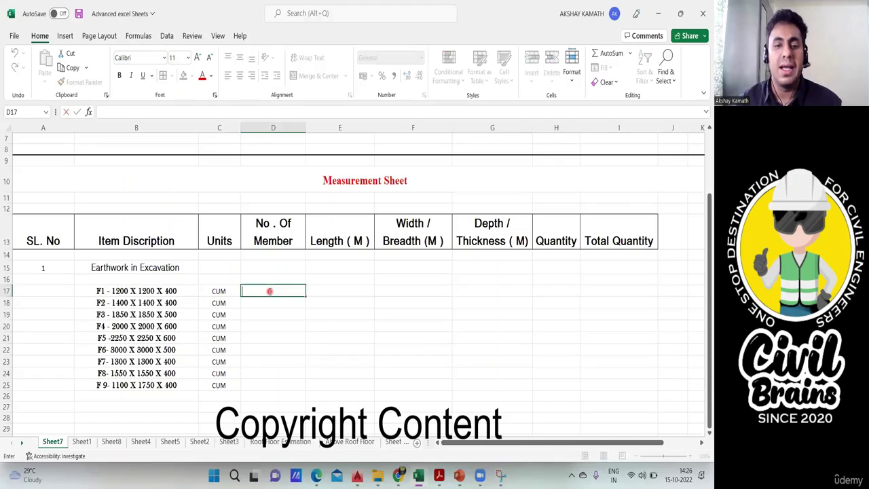
pyautogui.click(375, 333)
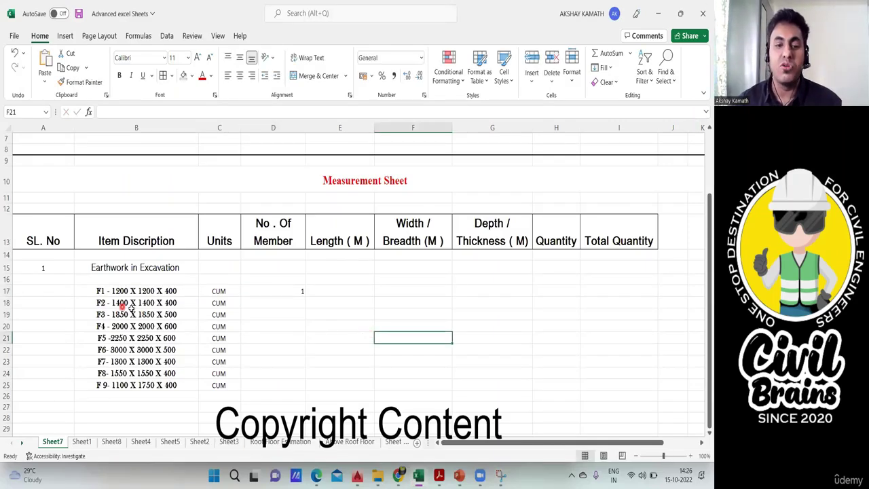
# - Switch to the residential building drawing in AutoCAD and read footing F2's number in the Schedule of Footing
pyautogui.moveTo(354, 465)
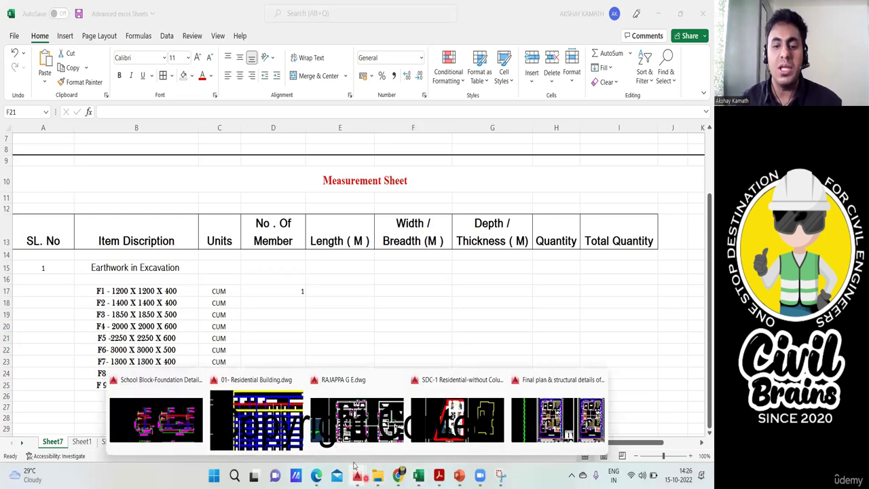
pyautogui.click(257, 417)
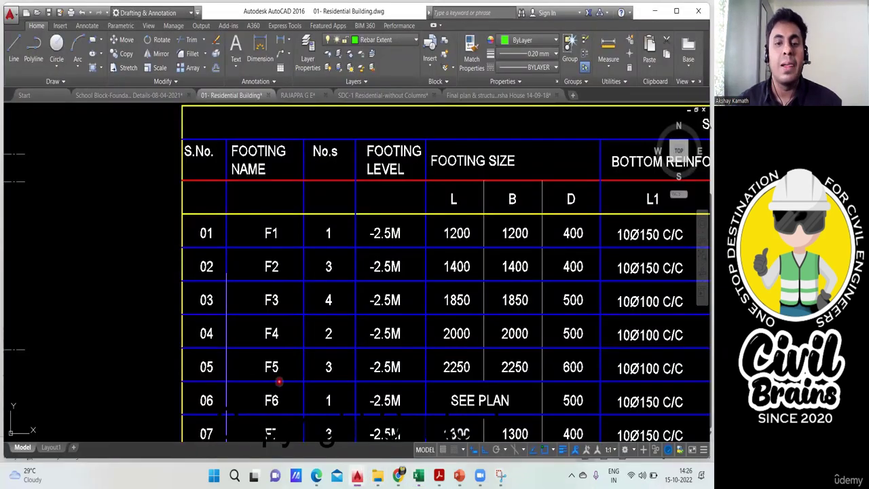
pyautogui.scroll(-4, 296, 287)
pyautogui.scroll(-2, 297, 288)
pyautogui.scroll(6, 453, 282)
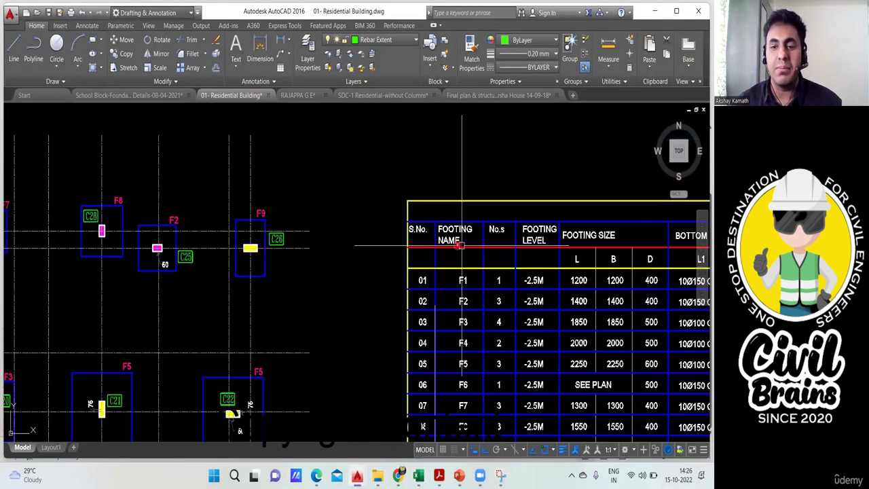
pyautogui.scroll(-5, 459, 265)
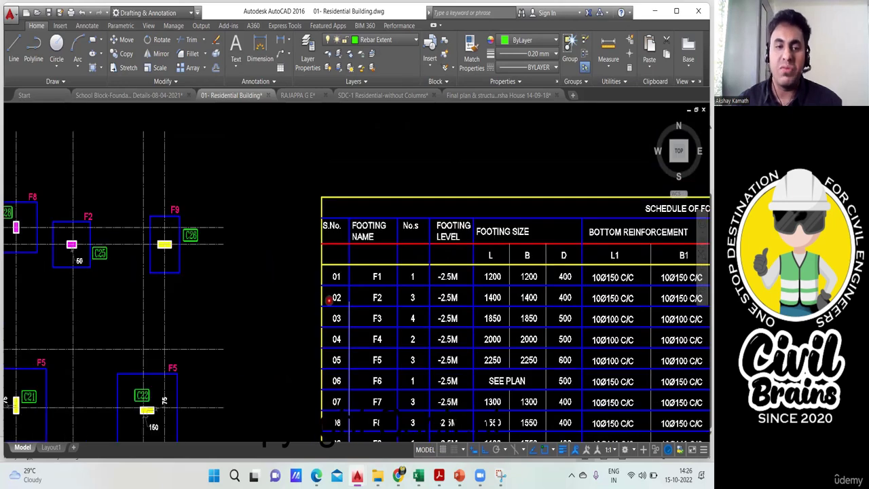
pyautogui.moveTo(459, 265); pyautogui.dragTo(453, 265, button='middle')
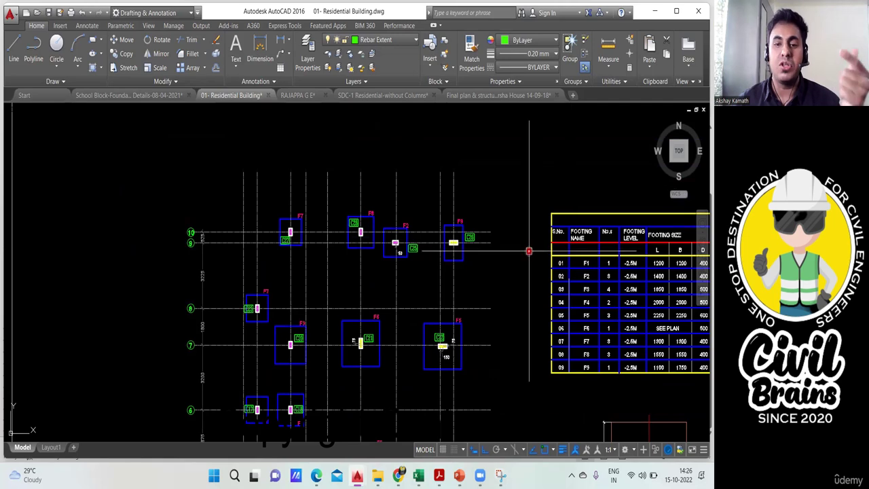
# - Scan the foundation layout from grid line 10 down to grid line 1 and count the footings labelled F2
pyautogui.scroll(3, 326, 240)
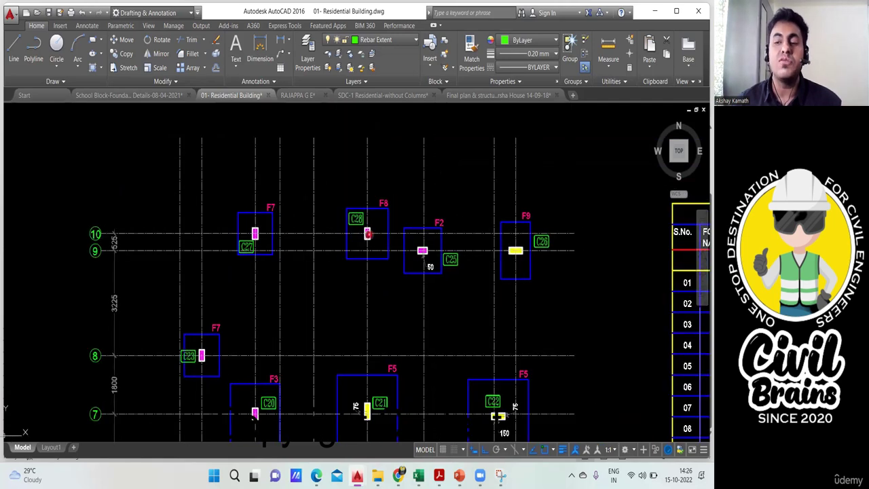
pyautogui.moveTo(326, 239); pyautogui.dragTo(314, 256, button='middle')
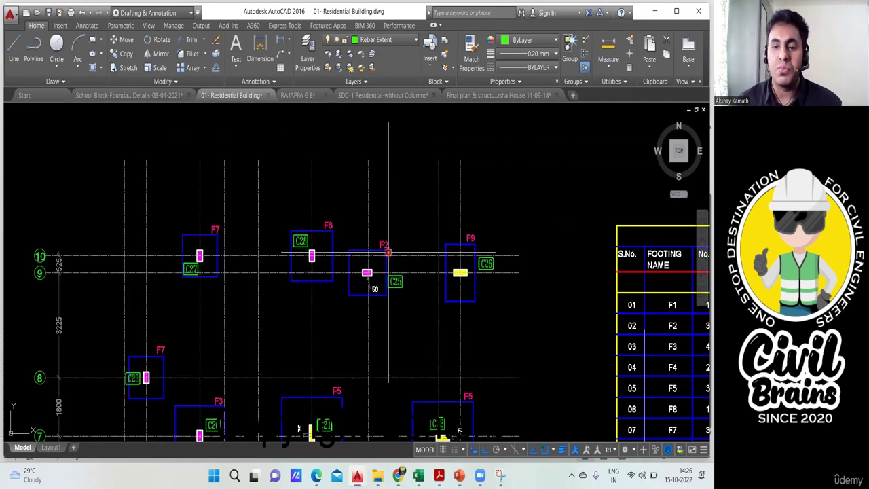
pyautogui.moveTo(386, 252); pyautogui.dragTo(309, 240, button='middle')
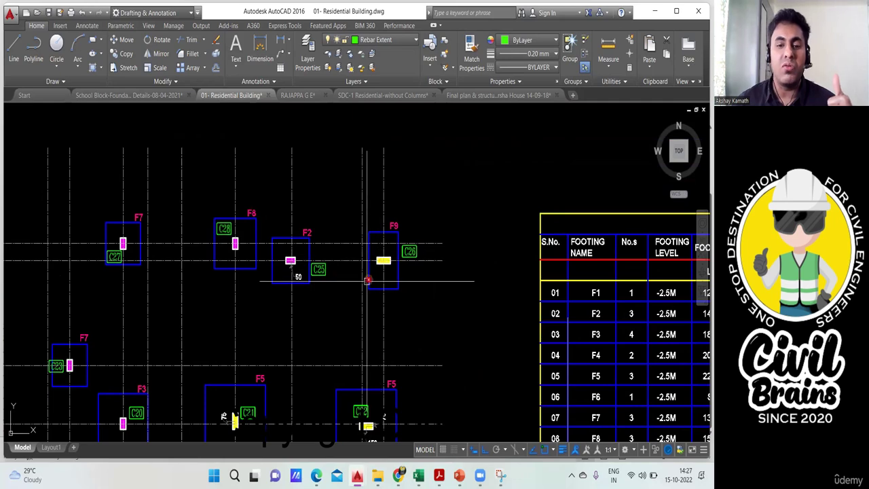
pyautogui.moveTo(351, 279)
pyautogui.mouseDown(button='middle')
pyautogui.moveTo(355, 239)
pyautogui.moveTo(409, 203)
pyautogui.mouseUp(button='middle')
pyautogui.moveTo(271, 270); pyautogui.dragTo(281, 247, button='middle')
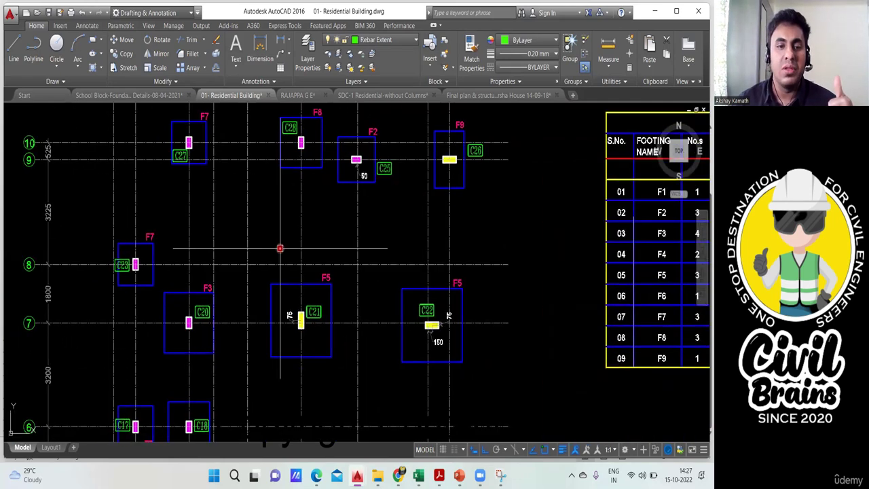
pyautogui.moveTo(166, 275); pyautogui.dragTo(164, 237, button='middle')
pyautogui.moveTo(327, 255); pyautogui.dragTo(289, 238, button='middle')
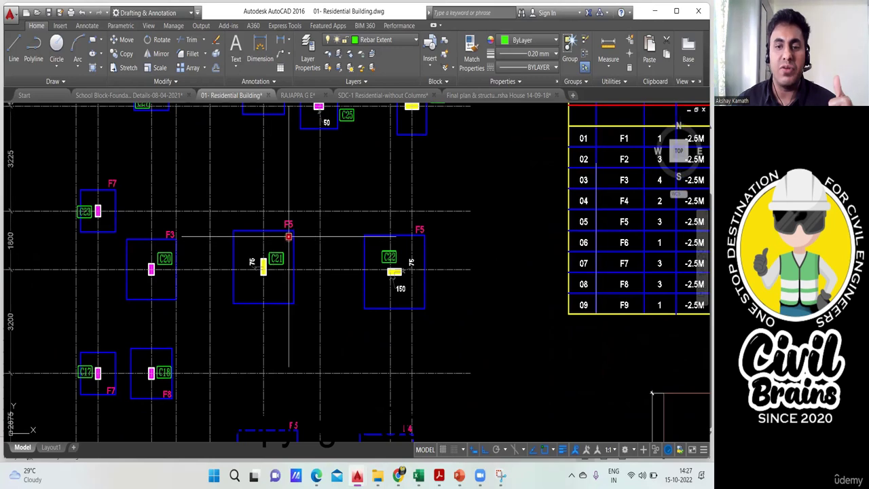
pyautogui.moveTo(344, 278); pyautogui.dragTo(375, 201, button='middle')
pyautogui.moveTo(204, 314); pyautogui.dragTo(220, 259, button='middle')
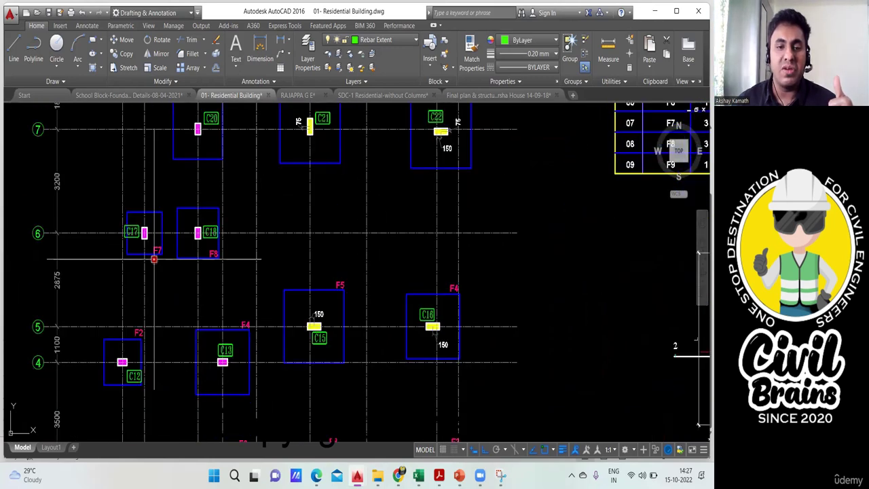
pyautogui.moveTo(154, 259); pyautogui.dragTo(197, 203, button='middle')
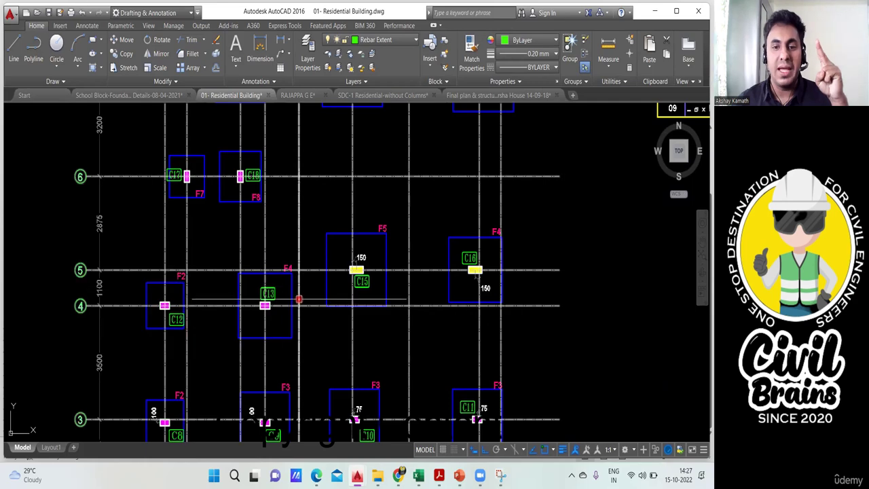
pyautogui.moveTo(316, 289); pyautogui.dragTo(279, 292, button='middle')
pyautogui.moveTo(397, 315); pyautogui.dragTo(414, 217, button='middle')
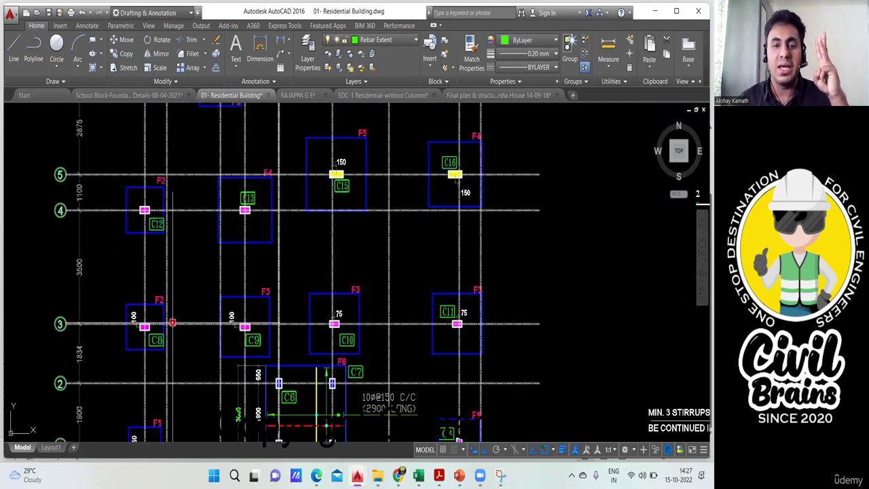
pyautogui.moveTo(275, 314); pyautogui.dragTo(270, 247, button='middle')
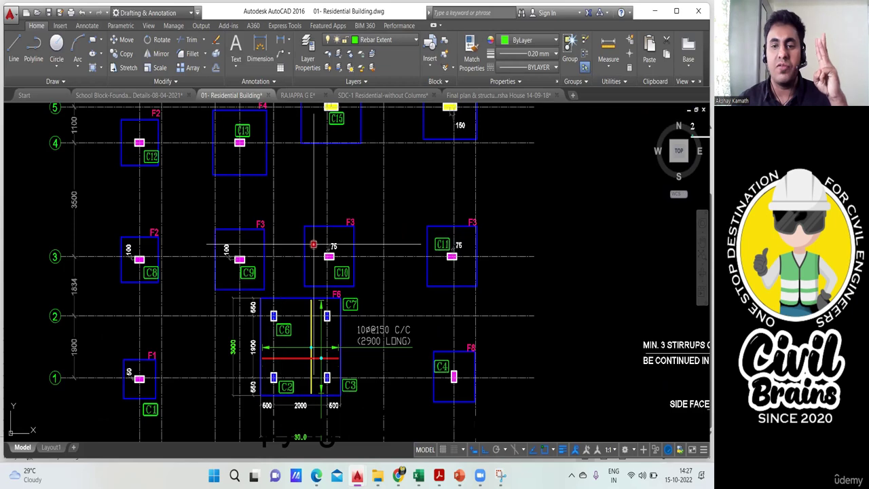
pyautogui.moveTo(406, 273); pyautogui.dragTo(403, 215, button='middle')
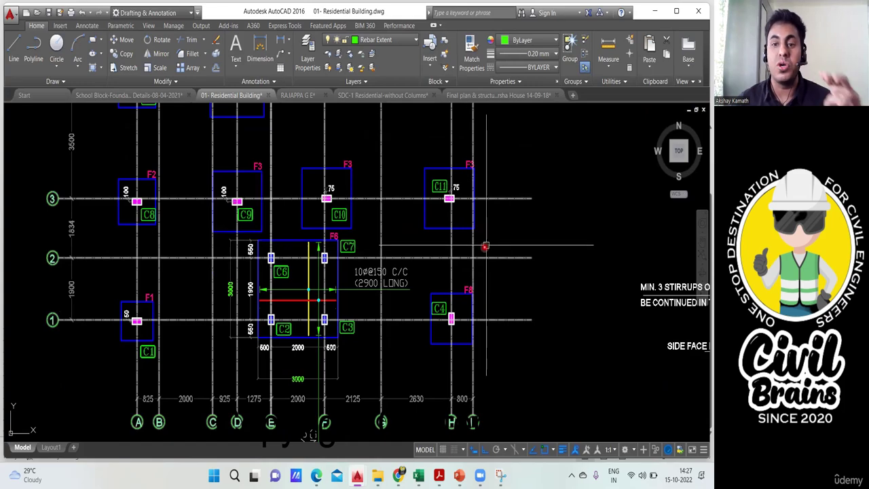
# - Recheck footing F2's number in the Schedule of Footing, and enter 3 as its No. of Member in D18 of the Excel measurement sheet
pyautogui.moveTo(595, 145)
pyautogui.mouseDown(button='middle')
pyautogui.moveTo(393, 273)
pyautogui.moveTo(368, 318)
pyautogui.mouseUp(button='middle')
pyautogui.scroll(-5, 368, 319)
pyautogui.scroll(3, 403, 363)
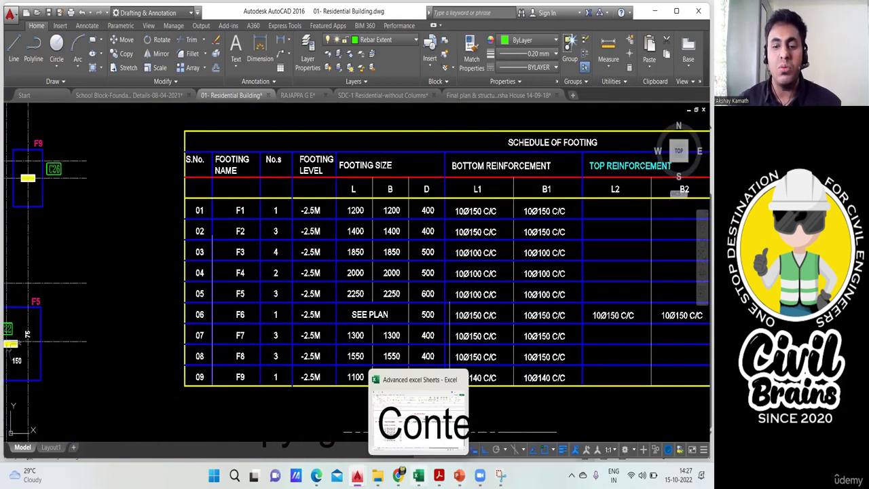
pyautogui.click(418, 475)
pyautogui.click(299, 303)
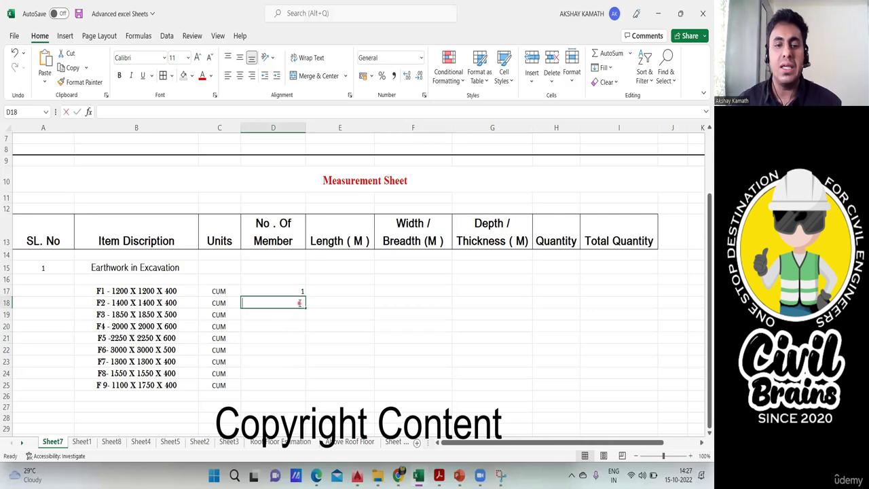
pyautogui.click(403, 372)
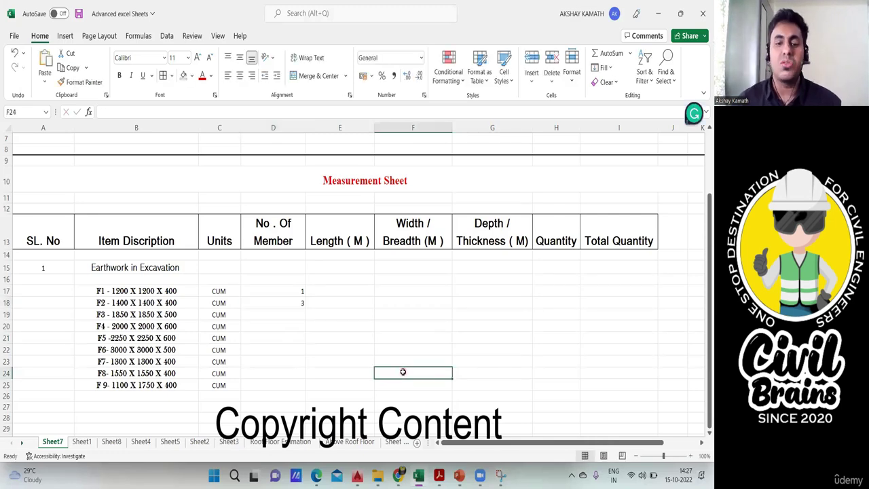
# - Return to the AutoCAD drawing and view the foundation layout together with the Schedule of Footing
pyautogui.hotkey('alt', 'Tab')
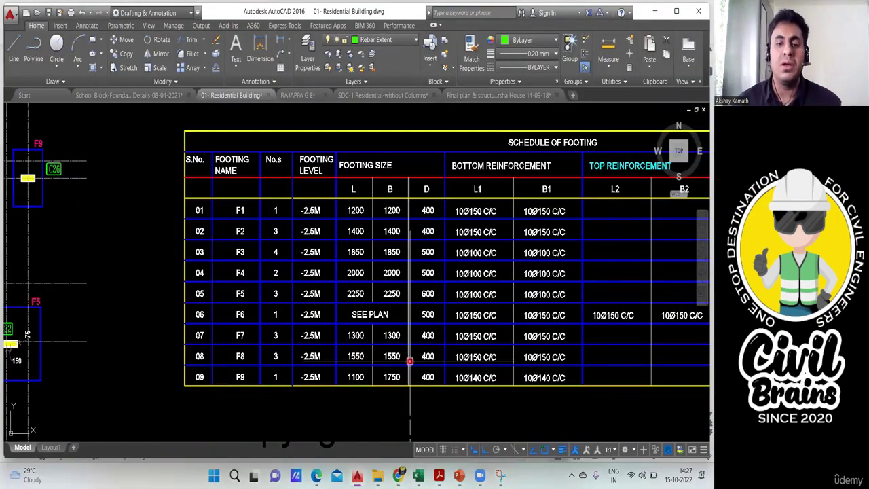
pyautogui.scroll(-2, 410, 360)
pyautogui.scroll(2, 438, 290)
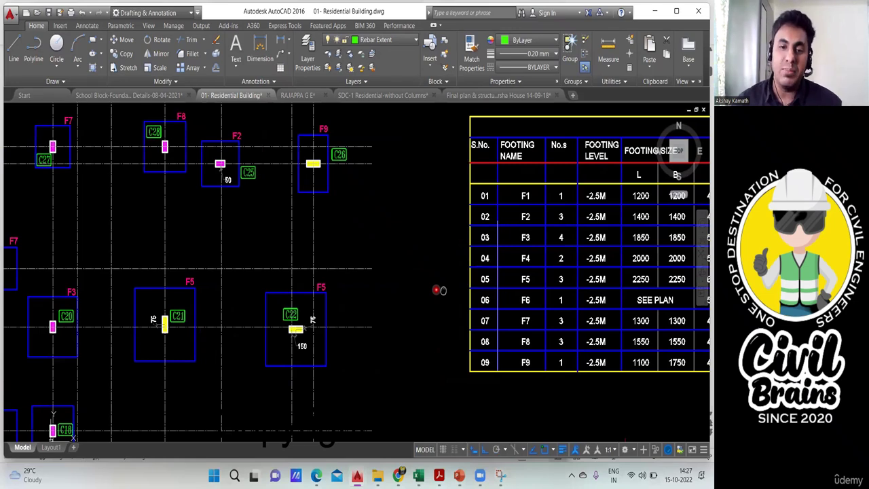
pyautogui.scroll(-3, 438, 290)
pyautogui.scroll(1, 402, 226)
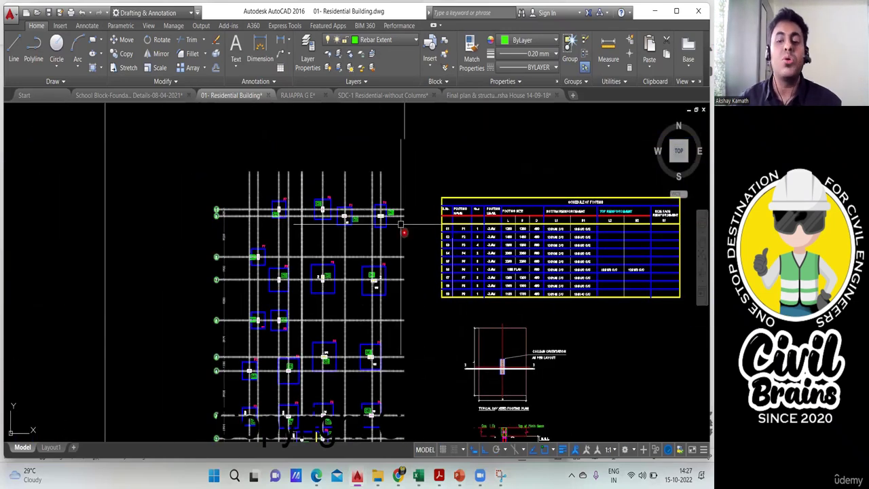
pyautogui.moveTo(423, 300); pyautogui.dragTo(414, 275, button='middle')
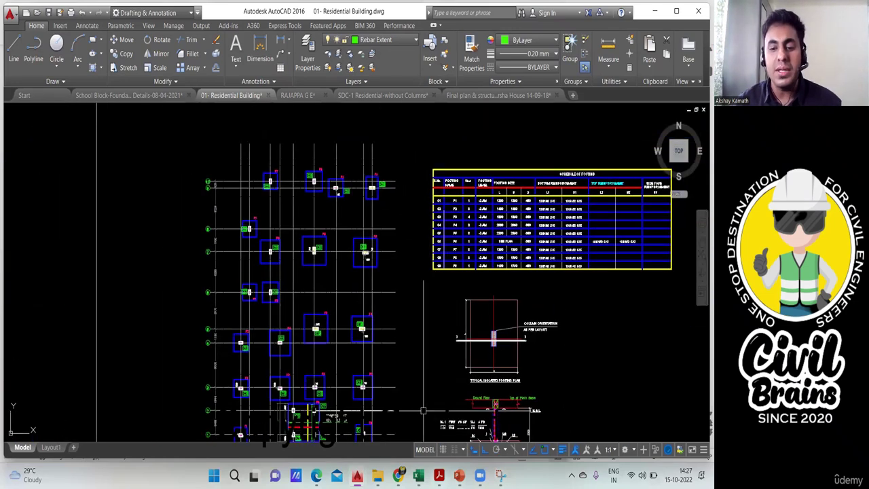
pyautogui.click(418, 476)
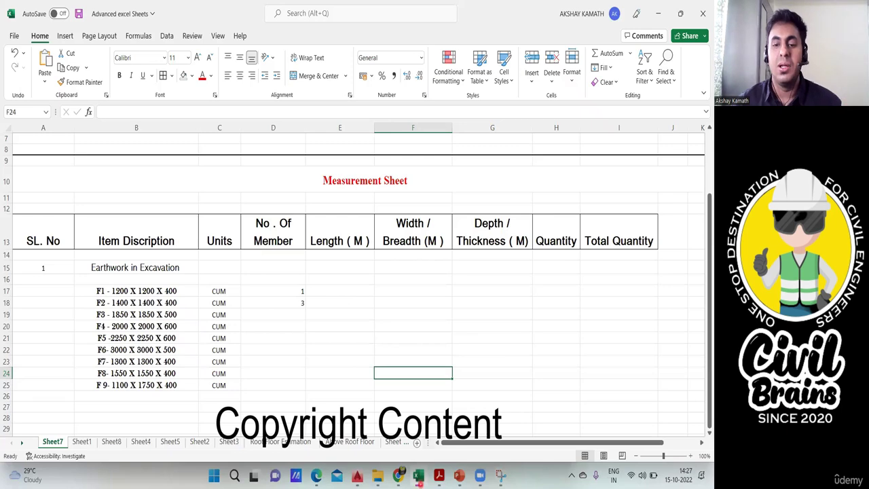
pyautogui.click(357, 475)
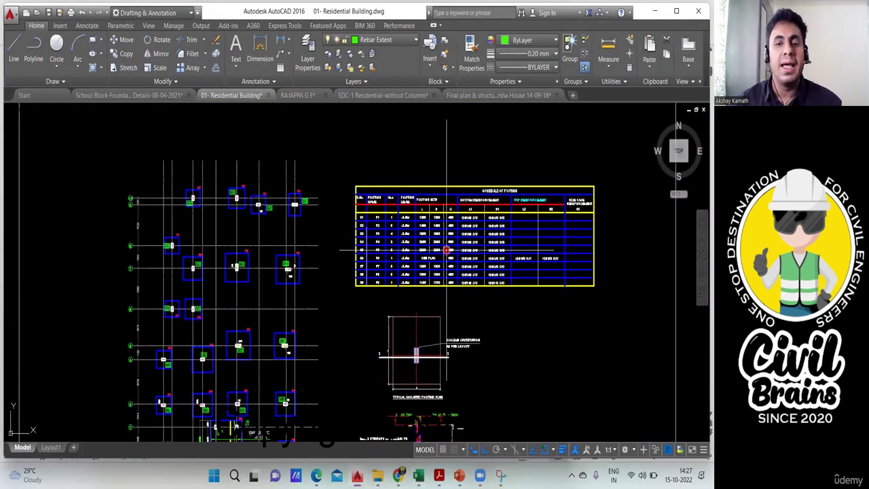
# - Capture the Schedule of Footing from AutoCAD, paste the picture into the Excel measurement sheet, and place it beside the No. of Member column
pyautogui.scroll(5, 446, 250)
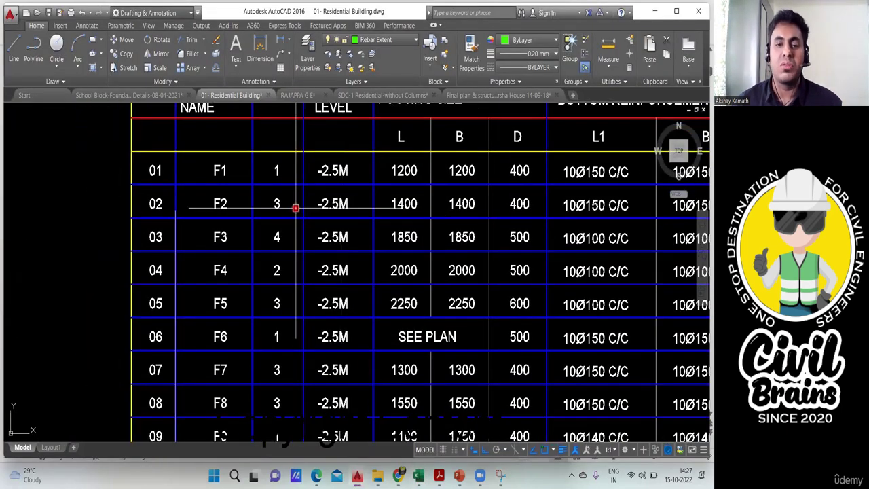
pyautogui.scroll(-3, 296, 208)
pyautogui.moveTo(262, 229)
pyautogui.mouseDown(button='middle')
pyautogui.moveTo(316, 281)
pyautogui.moveTo(305, 297)
pyautogui.moveTo(310, 266)
pyautogui.moveTo(296, 239)
pyautogui.mouseUp(button='middle')
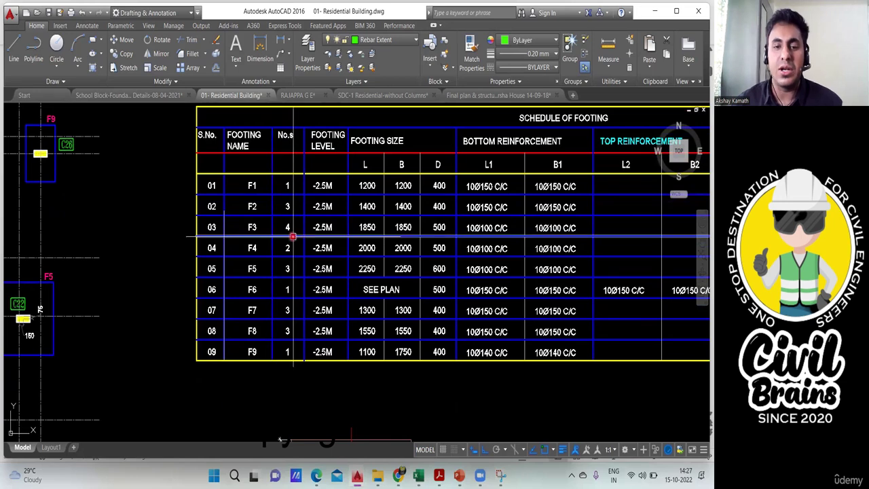
pyautogui.moveTo(291, 229); pyautogui.dragTo(284, 252, button='middle')
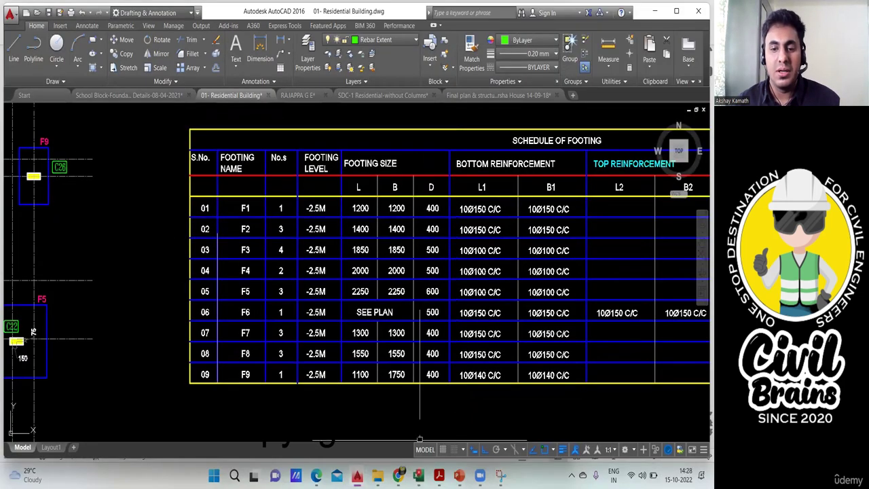
pyautogui.click(419, 475)
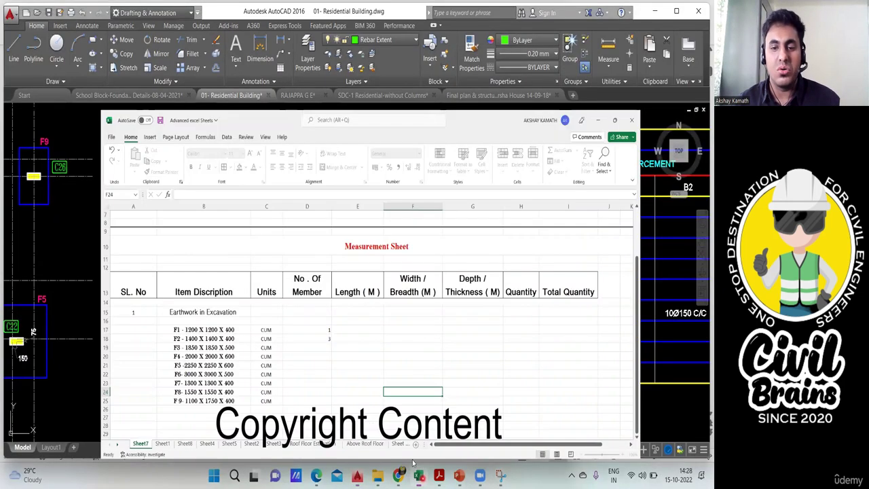
pyautogui.hotkey('ctrl', 'v')
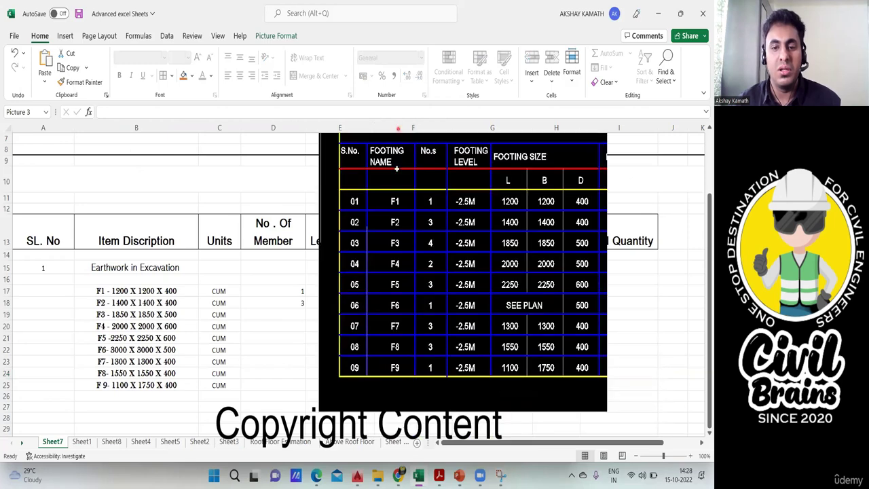
pyautogui.moveTo(427, 375); pyautogui.dragTo(446, 262)
pyautogui.moveTo(445, 306); pyautogui.dragTo(425, 293)
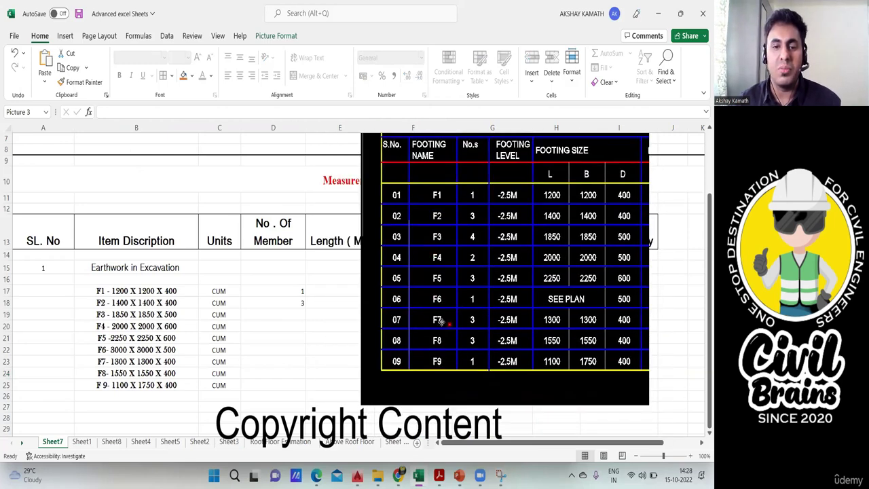
# - Enter 4, 2, 3, 1, 3, 3 and 1 as No. of Member for footings F3 to F9 in D19:D25, and delete the pasted schedule picture
pyautogui.click(299, 312)
pyautogui.write('4')
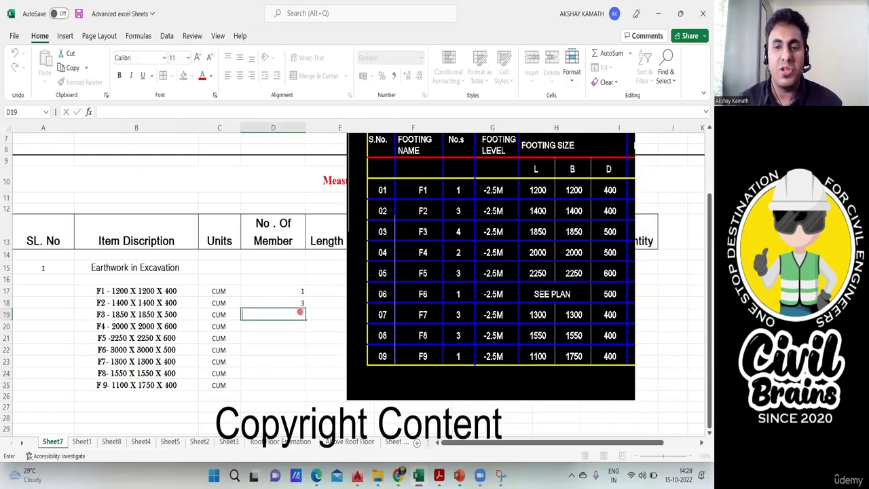
pyautogui.press('Return')
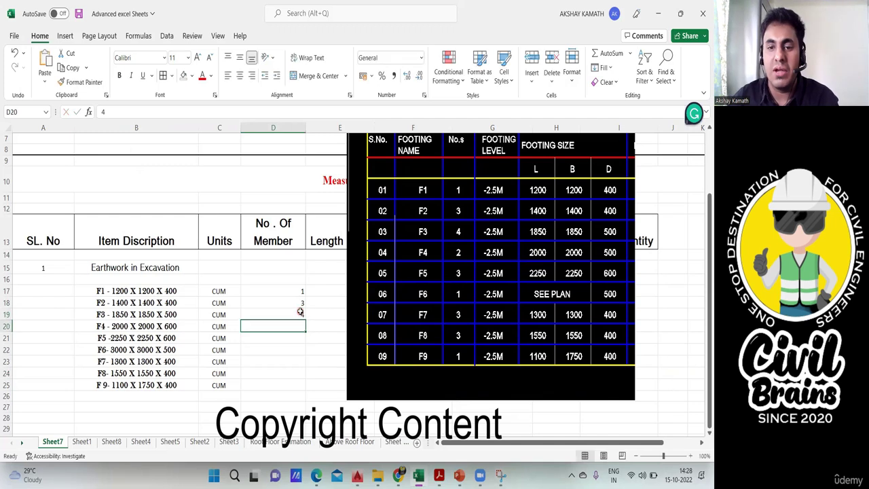
pyautogui.write('2')
pyautogui.press('Return')
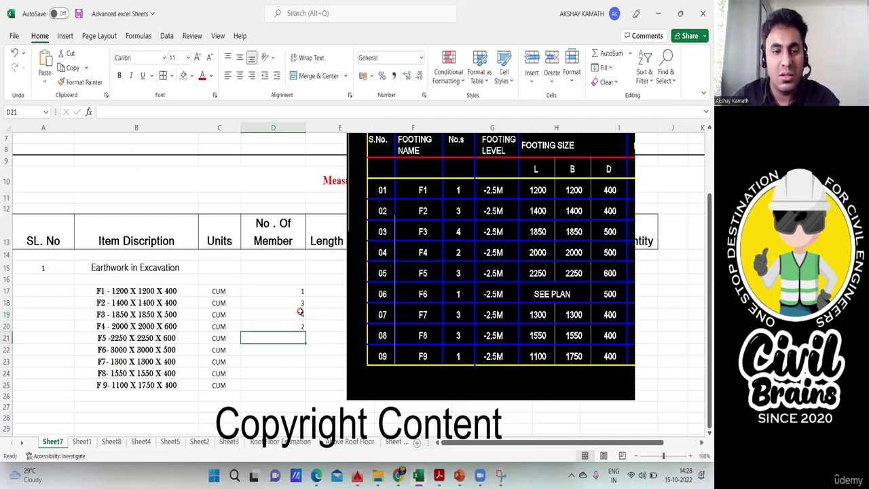
pyautogui.write('3')
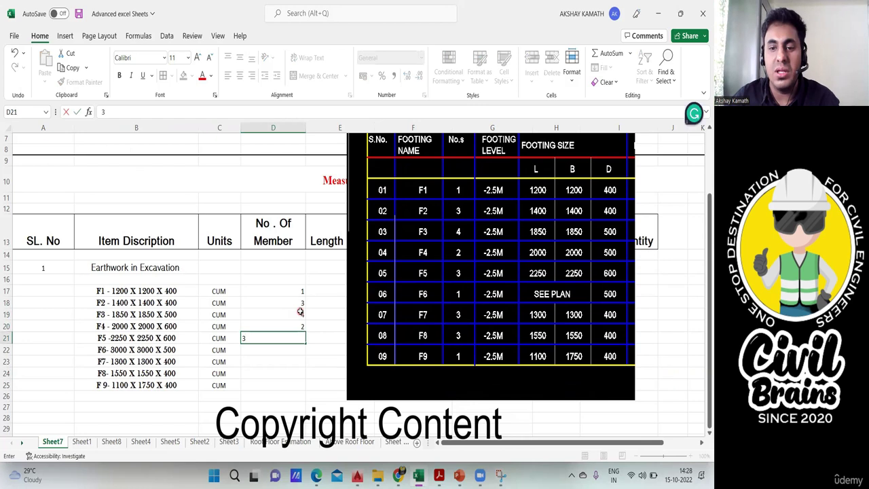
pyautogui.press('Return')
pyautogui.write('1')
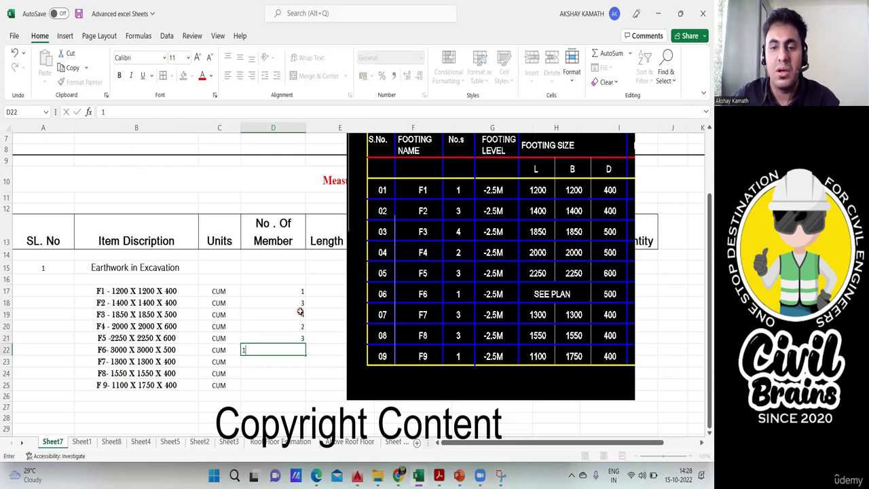
pyautogui.press('Return')
pyautogui.write('3')
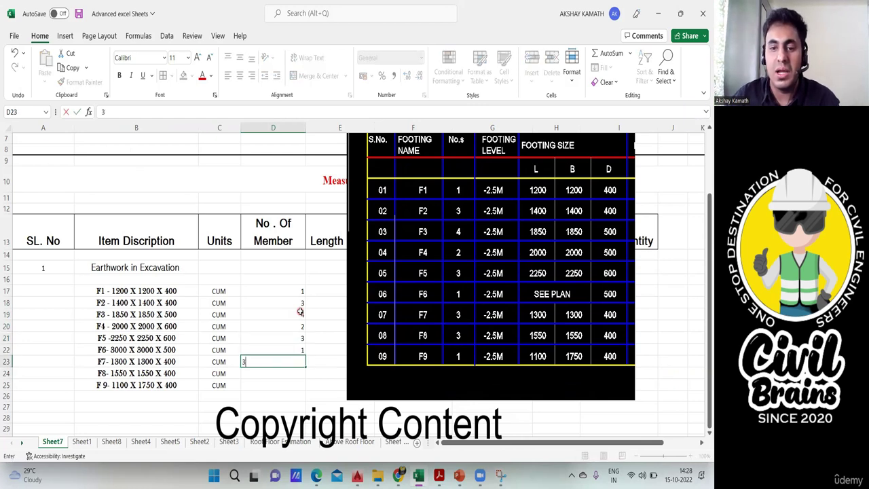
pyautogui.press('Return')
pyautogui.write('3')
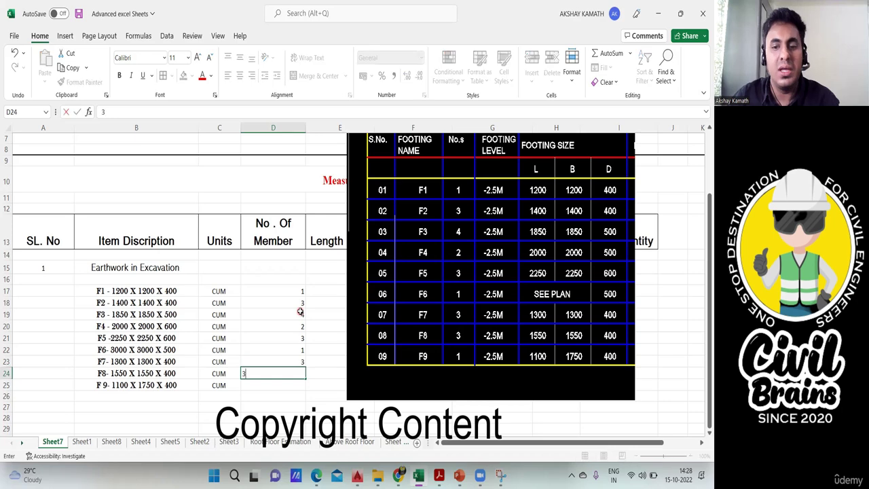
pyautogui.press('Return')
pyautogui.write('1')
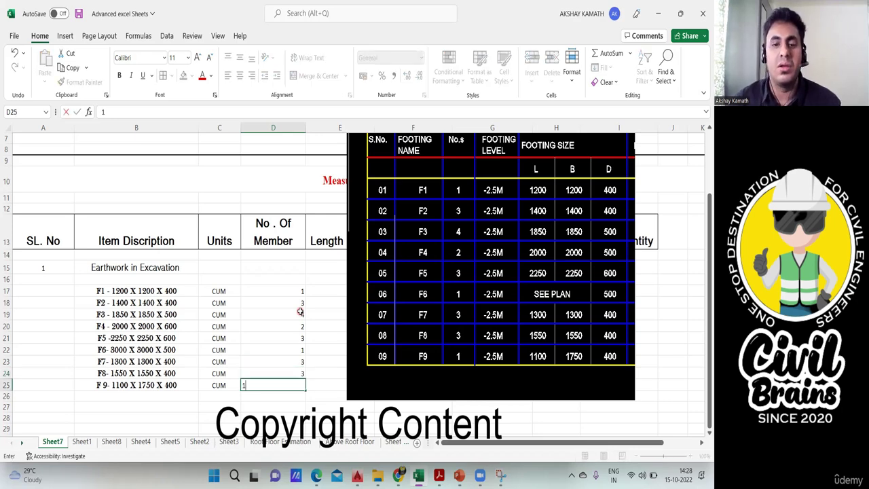
pyautogui.moveTo(408, 320); pyautogui.dragTo(418, 336)
pyautogui.press('Delete')
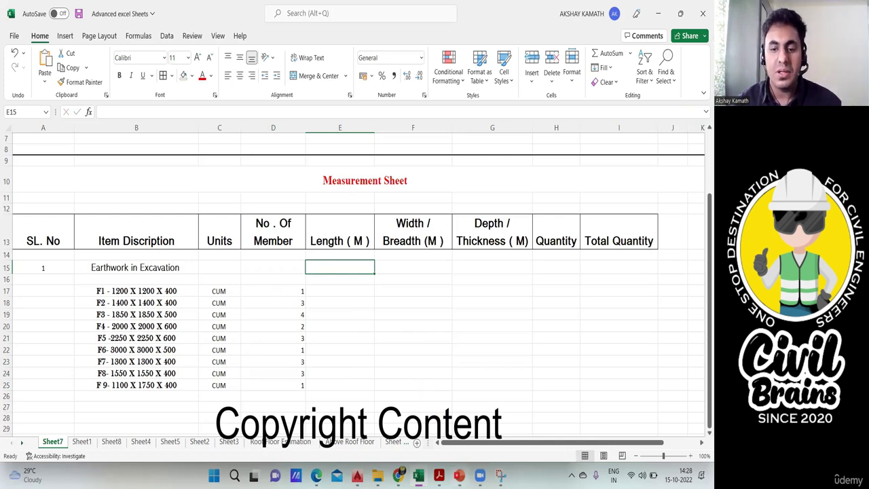
# - Switch to the AutoCAD drawing, scan the foundation layout from grid line 10 to 1 counting footings labelled F3, and return to the Schedule of Footing
pyautogui.click(459, 475)
pyautogui.click(459, 475)
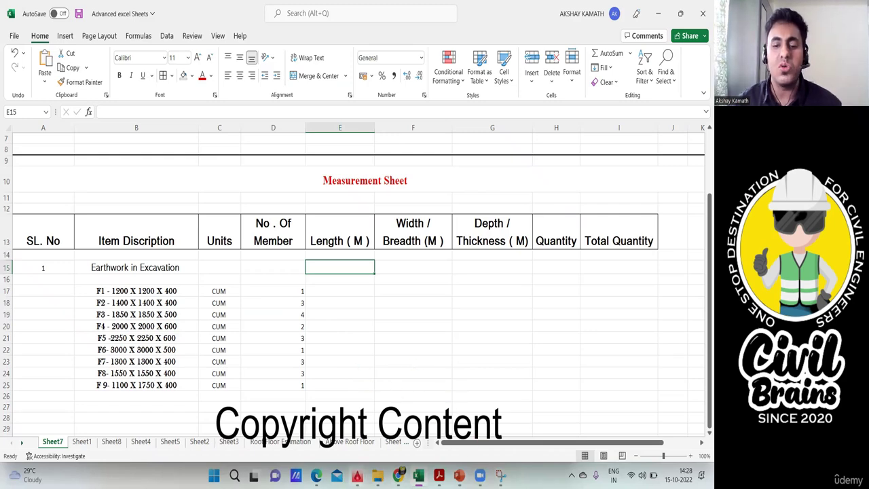
pyautogui.click(357, 475)
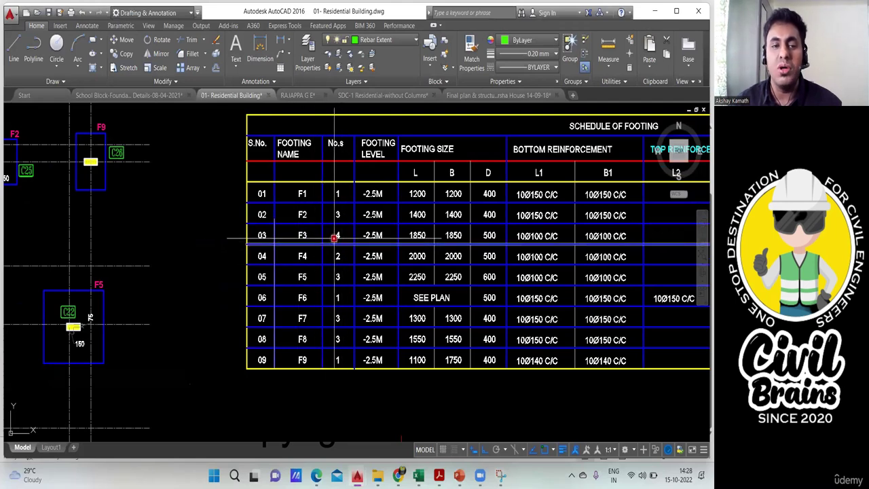
pyautogui.moveTo(342, 242)
pyautogui.mouseDown(button='middle')
pyautogui.moveTo(407, 305)
pyautogui.moveTo(292, 380)
pyautogui.moveTo(301, 270)
pyautogui.moveTo(257, 295)
pyautogui.mouseUp(button='middle')
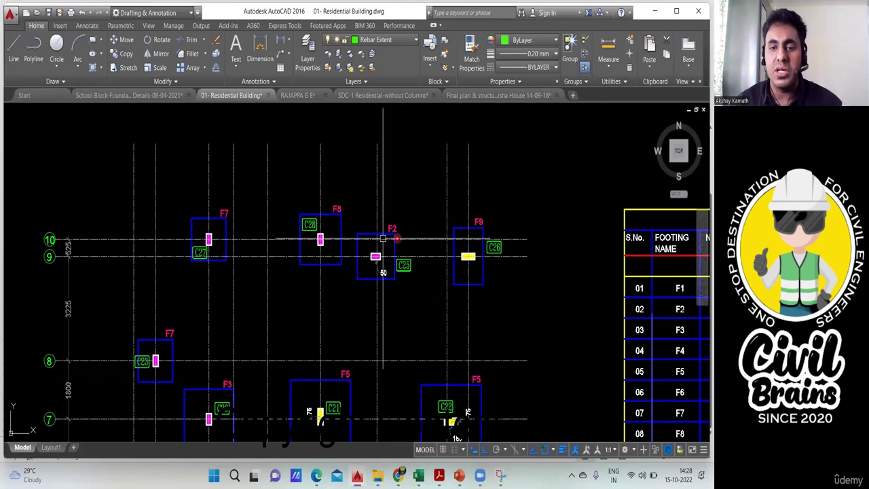
pyautogui.moveTo(310, 229)
pyautogui.mouseDown(button='middle')
pyautogui.moveTo(297, 271)
pyautogui.moveTo(188, 259)
pyautogui.moveTo(175, 196)
pyautogui.mouseUp(button='middle')
pyautogui.moveTo(205, 260); pyautogui.dragTo(206, 208, button='middle')
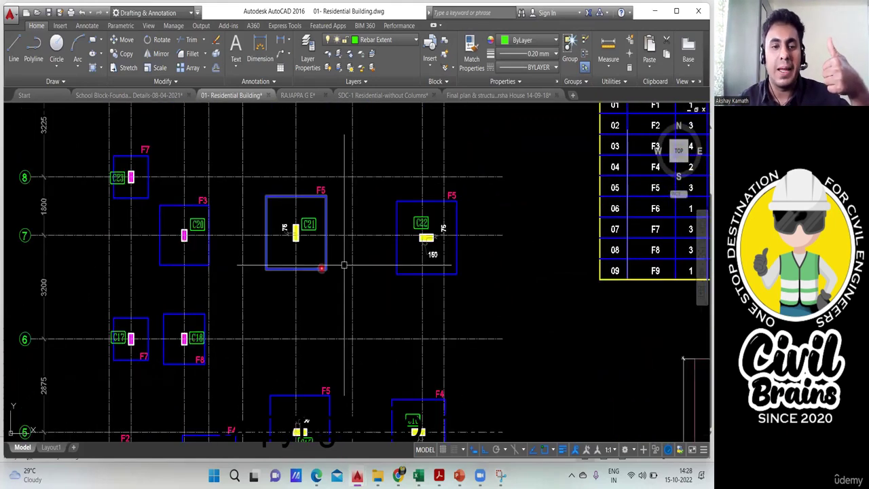
pyautogui.moveTo(344, 265); pyautogui.dragTo(356, 180, button='middle')
pyautogui.moveTo(296, 301); pyautogui.dragTo(291, 214, button='middle')
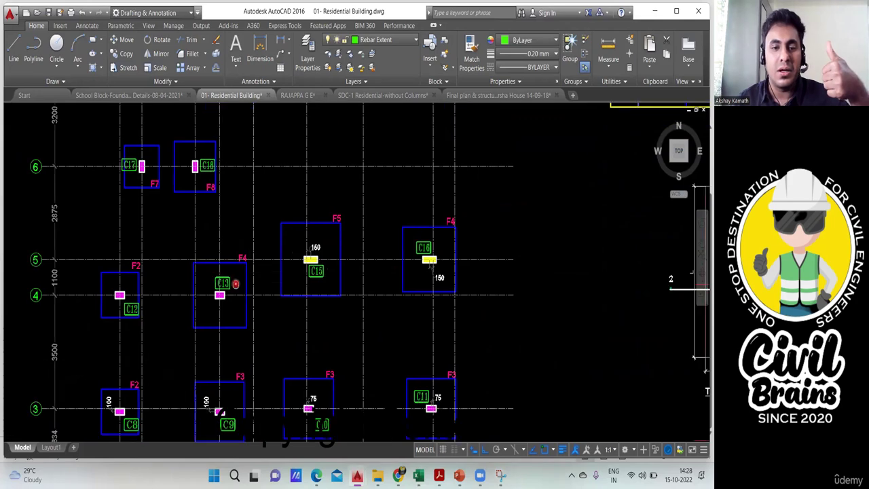
pyautogui.moveTo(408, 227); pyautogui.dragTo(407, 90, button='middle')
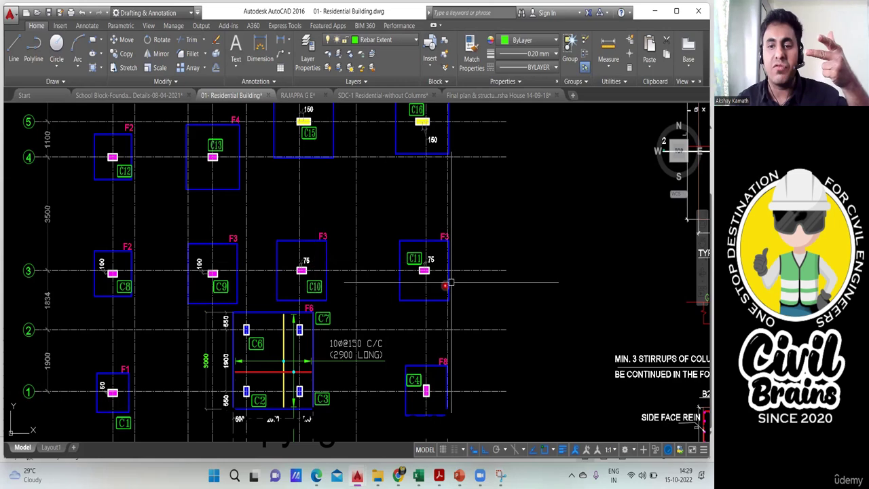
pyautogui.moveTo(126, 383); pyautogui.dragTo(113, 336, button='middle')
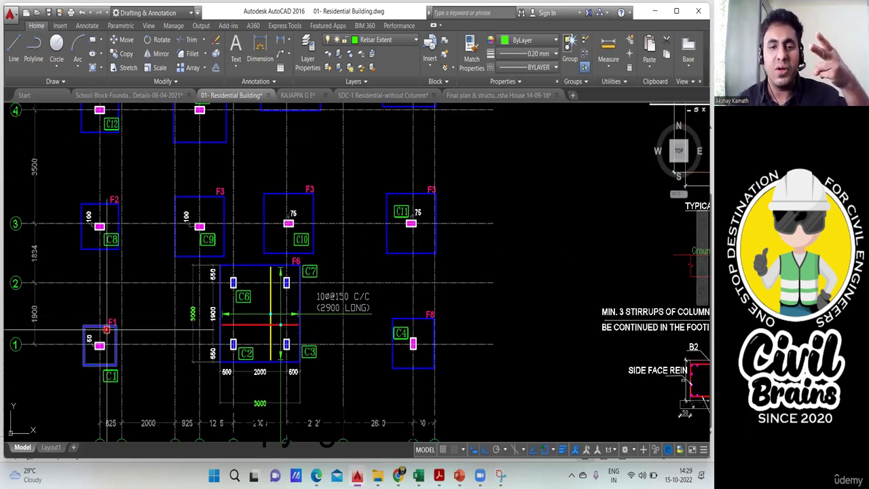
pyautogui.moveTo(357, 309); pyautogui.dragTo(350, 355, button='middle')
pyautogui.moveTo(486, 343); pyautogui.dragTo(330, 219, button='middle')
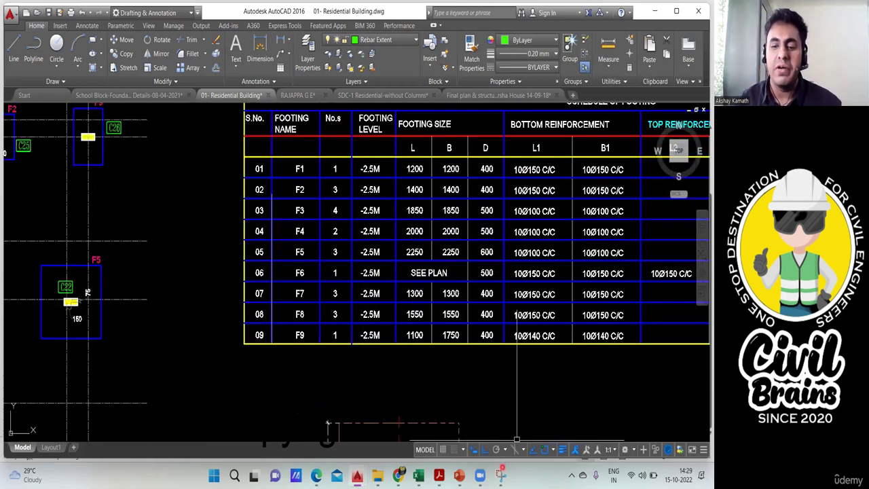
# - Return to the Excel measurement sheet and centre the No. of Member values in D17:D25
pyautogui.click(419, 477)
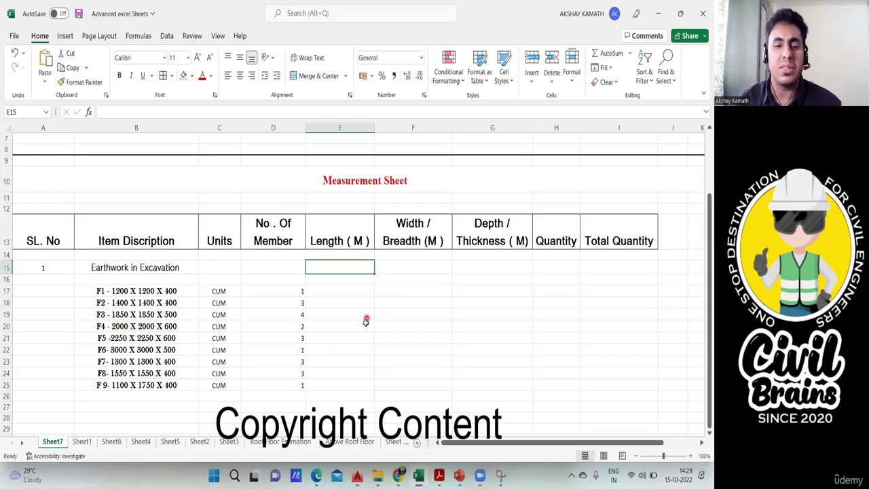
pyautogui.moveTo(268, 288); pyautogui.dragTo(287, 384)
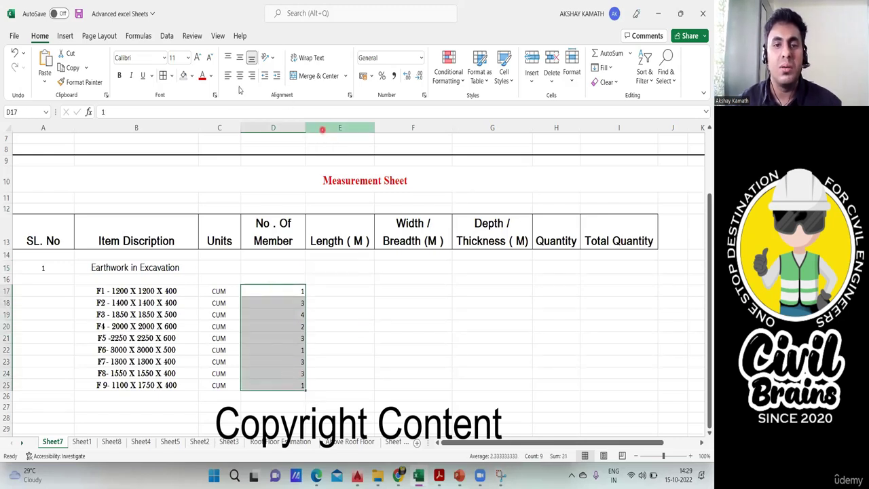
pyautogui.click(372, 323)
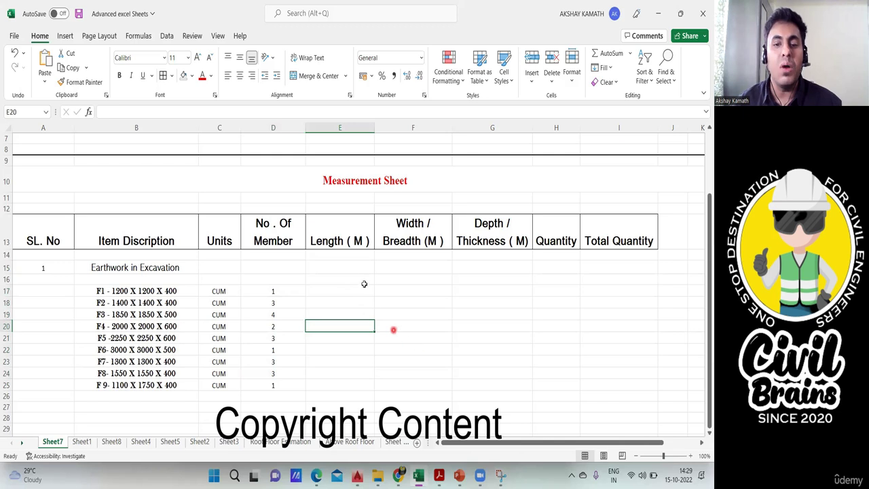
pyautogui.click(329, 294)
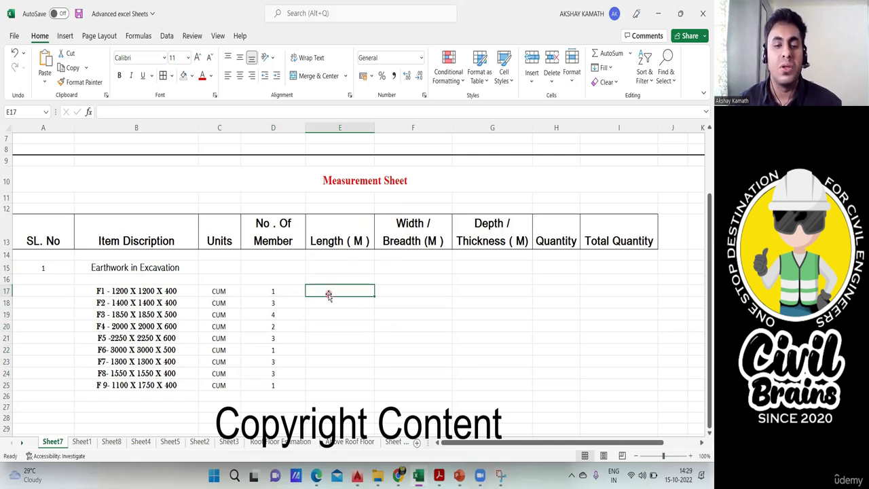
pyautogui.click(340, 322)
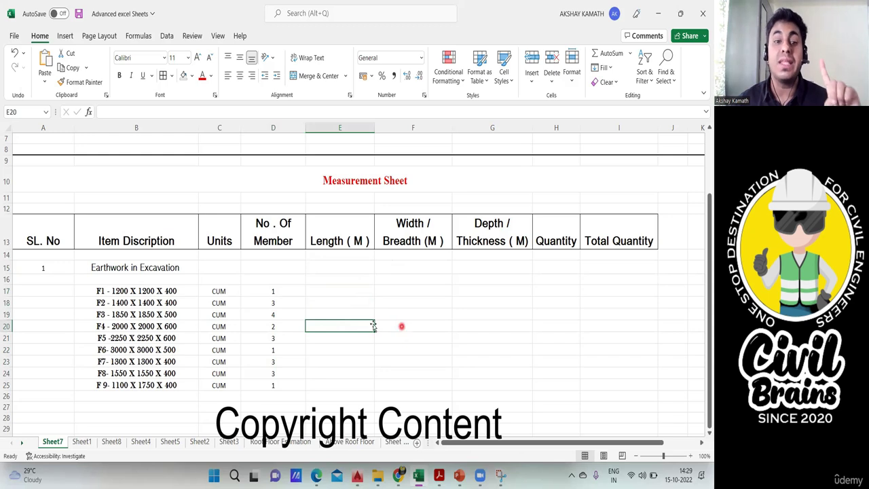
# - Colour the "Earthwork in Excavation" heading in B15 light blue and enlarge its font by two size increments
pyautogui.click(135, 269)
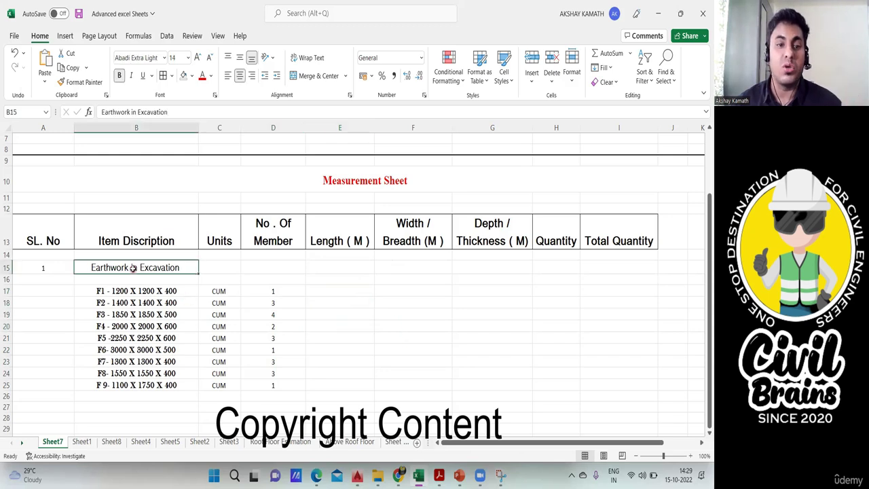
pyautogui.click(212, 76)
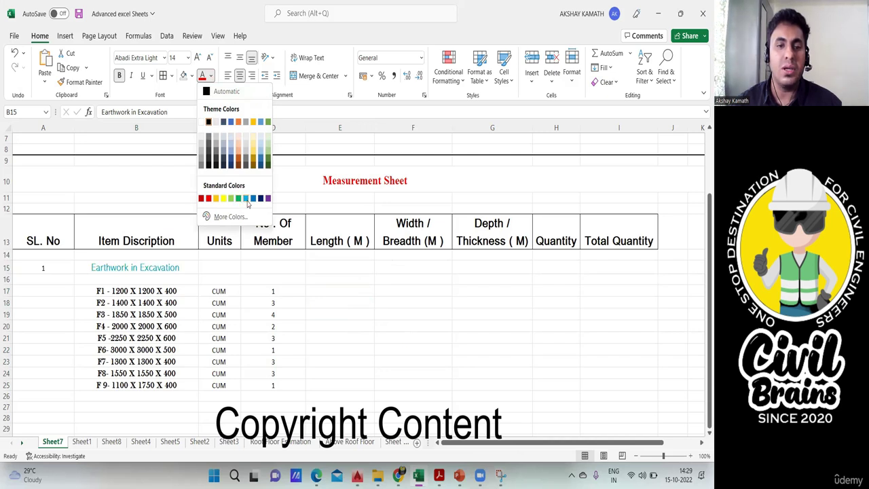
pyautogui.click(247, 199)
pyautogui.click(197, 58)
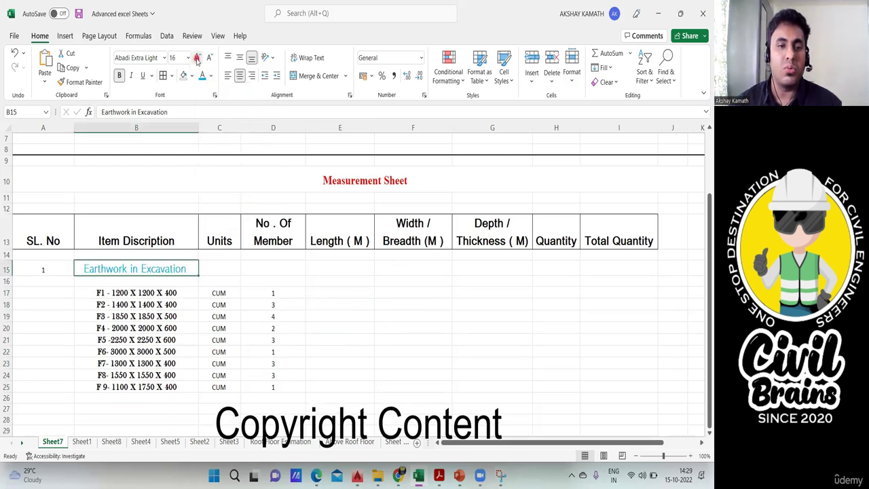
pyautogui.click(197, 57)
pyautogui.click(323, 271)
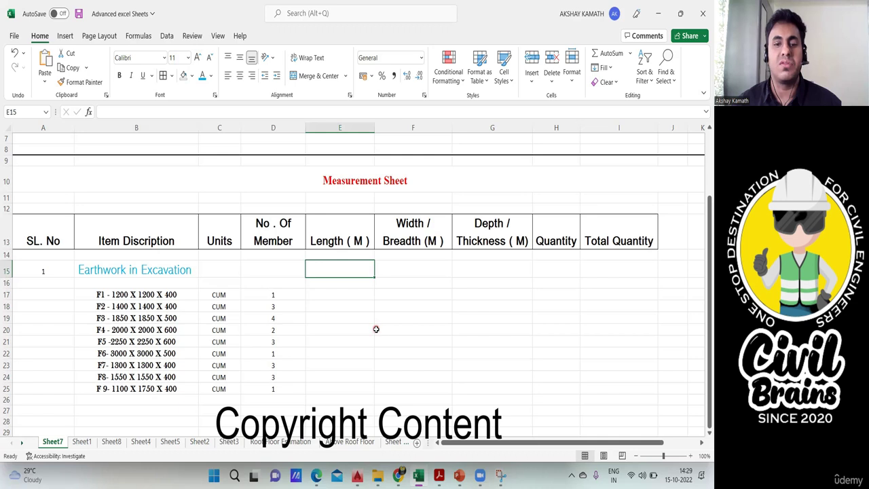
# - Select the Length cell E17 for footing F1, and switch to the 01- Residential Building drawing in AutoCAD to view the Schedule of Footing
pyautogui.scroll(-1, 376, 329)
pyautogui.click(324, 267)
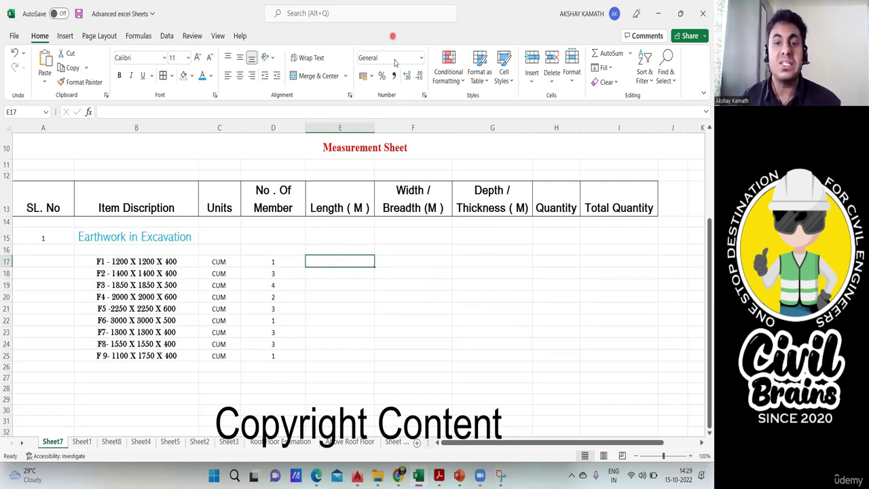
pyautogui.click(321, 269)
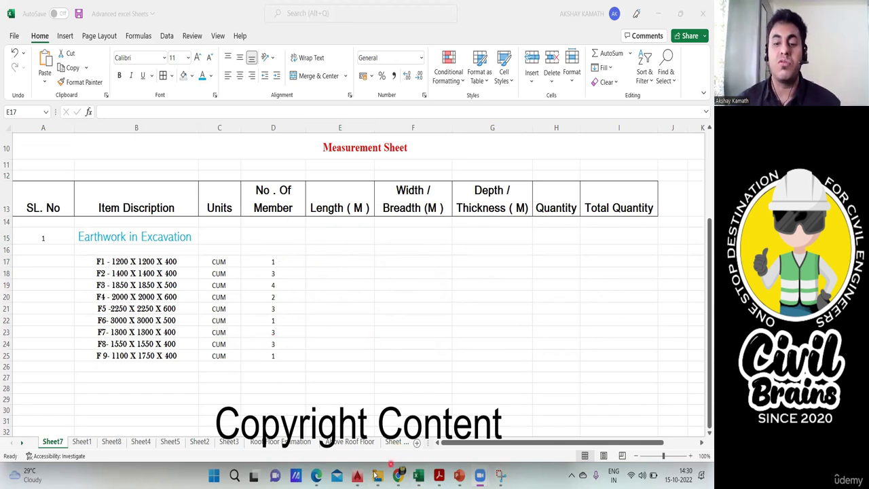
pyautogui.moveTo(358, 475)
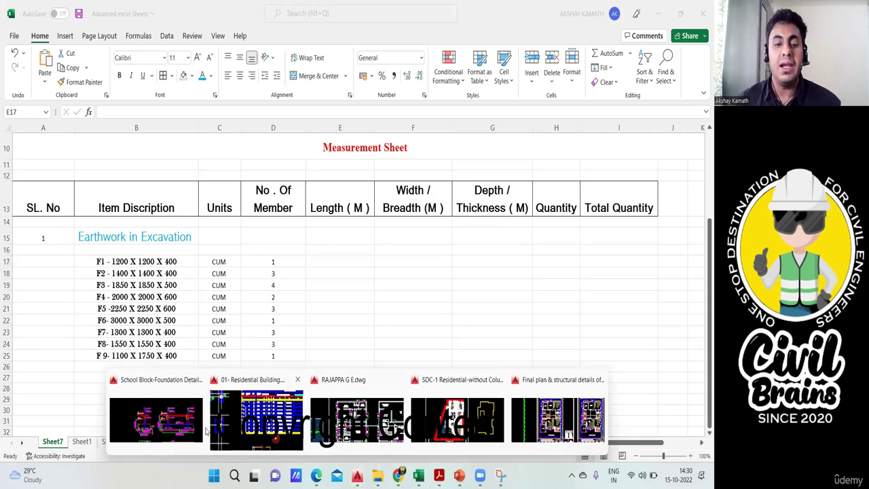
pyautogui.click(247, 425)
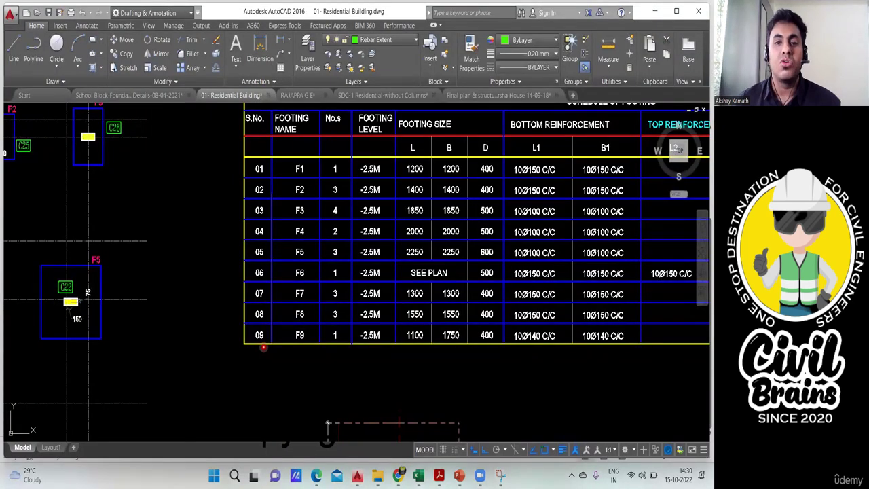